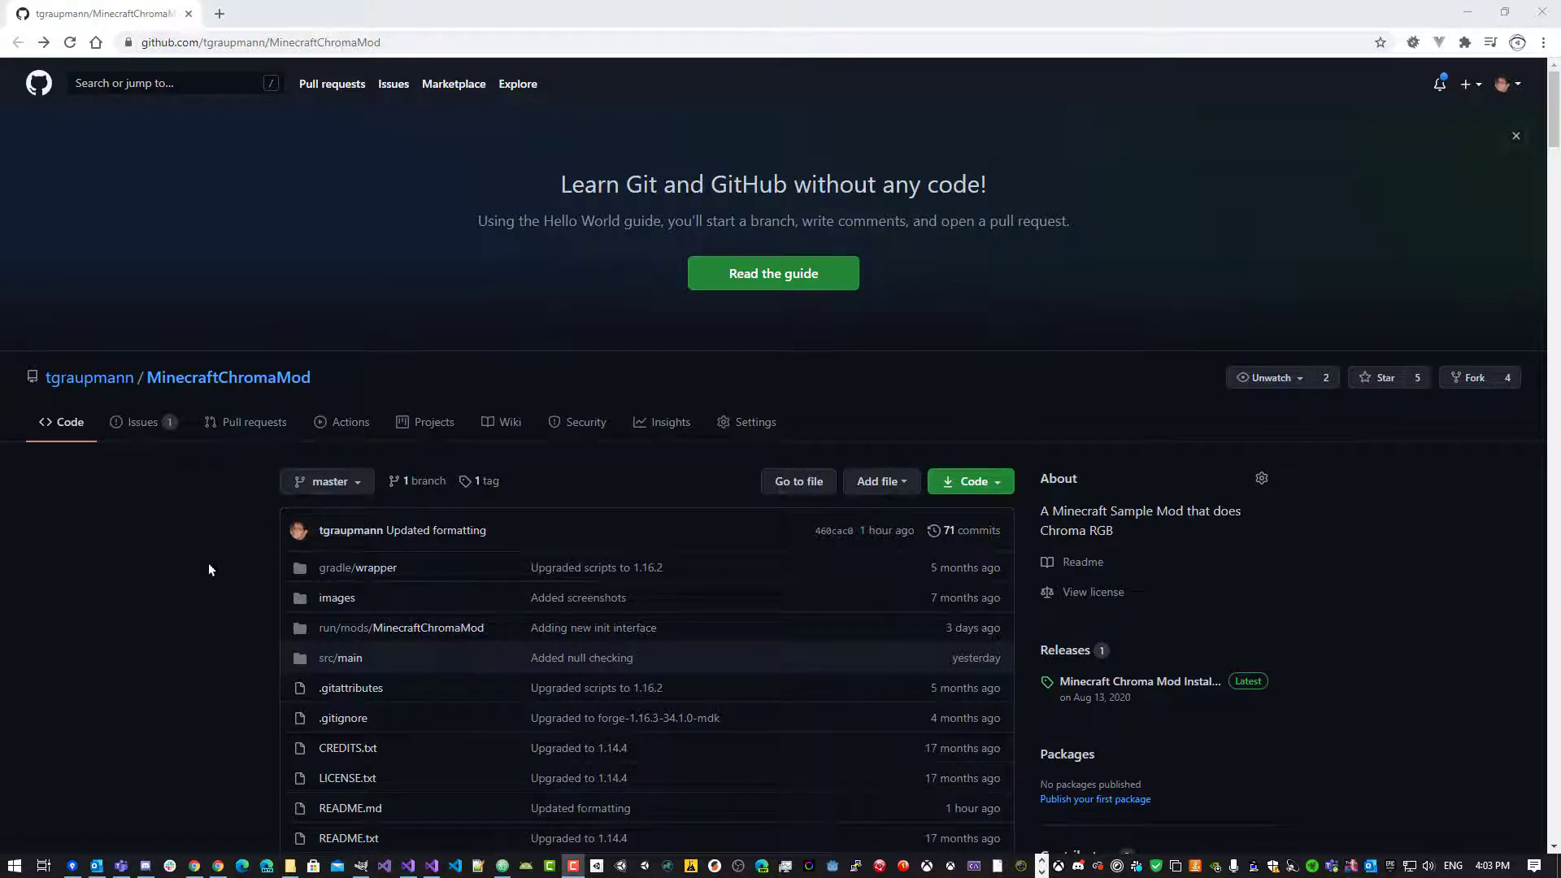
# Open the MinecraftChromaMod Releases page and scroll to the Forge installer links and Assets list.
pyautogui.scroll(-4, 208, 563)
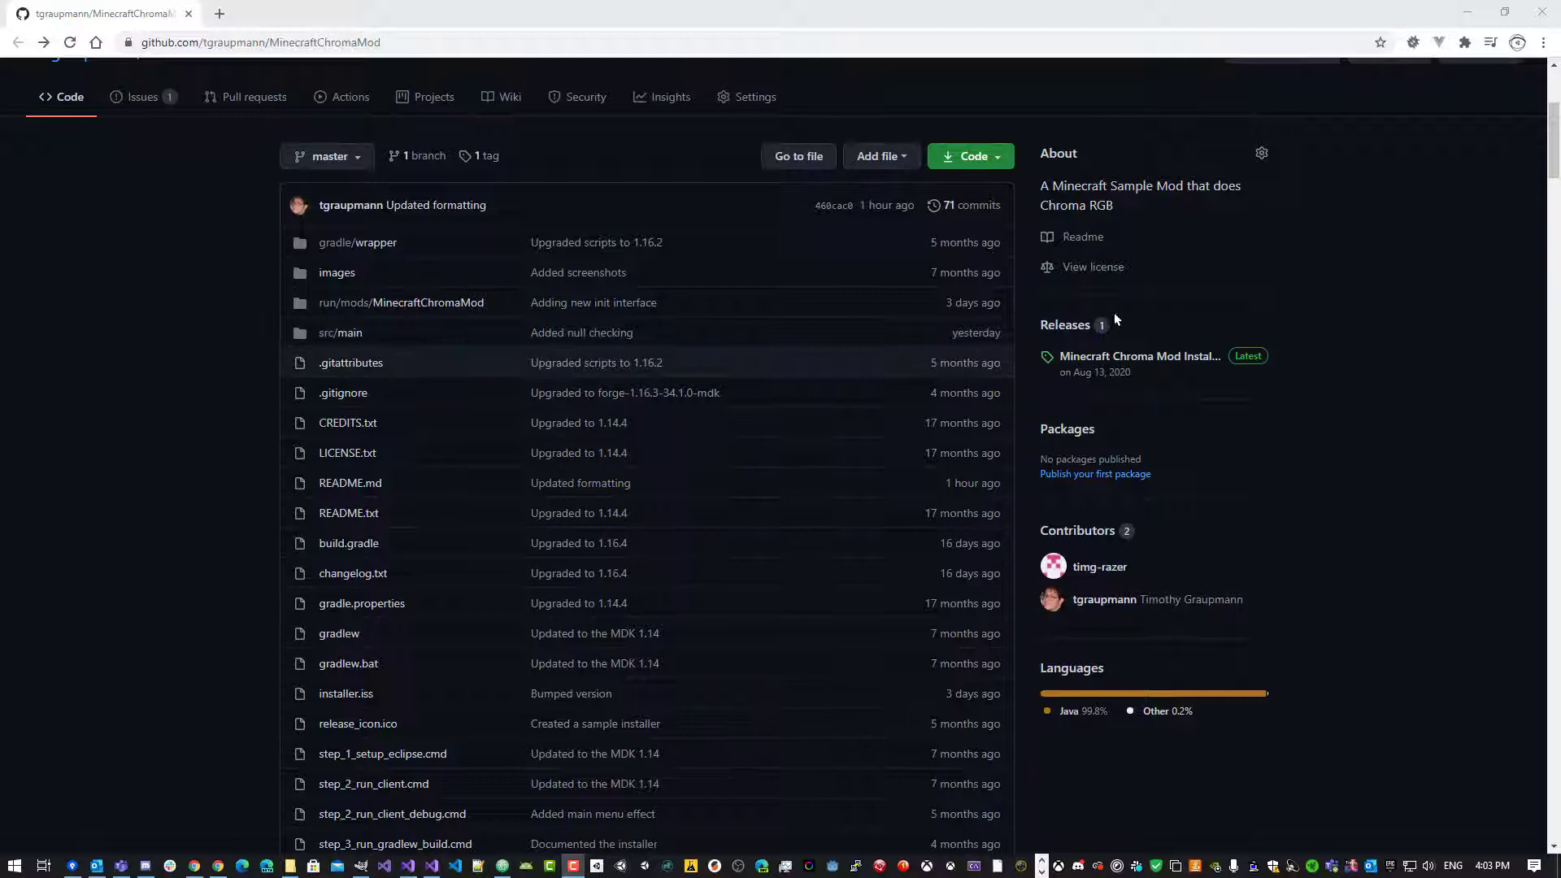
pyautogui.click(1086, 326)
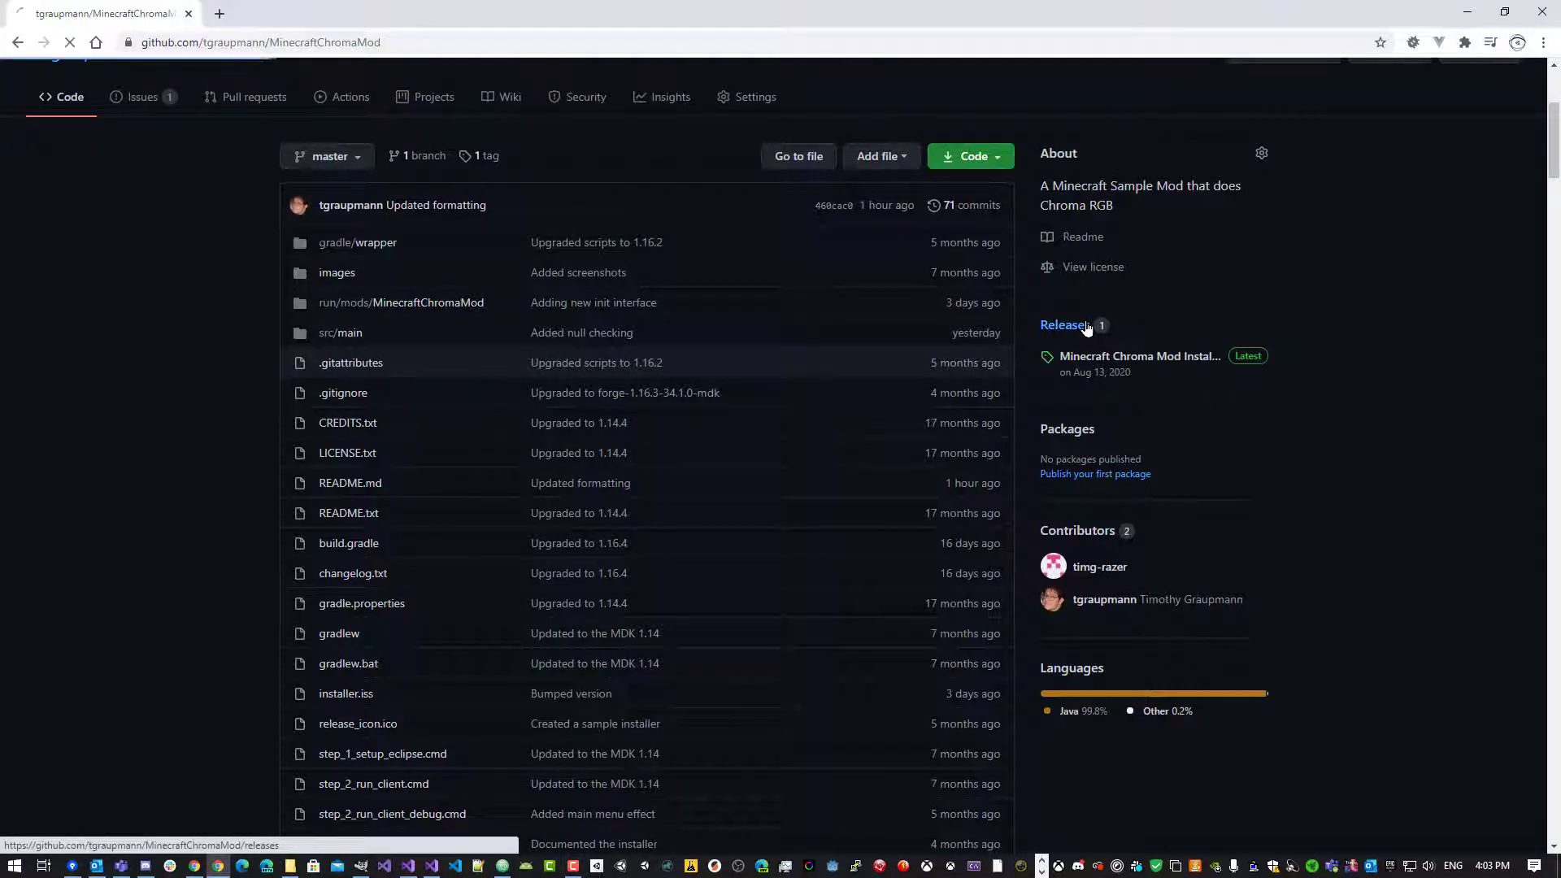
pyautogui.scroll(-6, 927, 483)
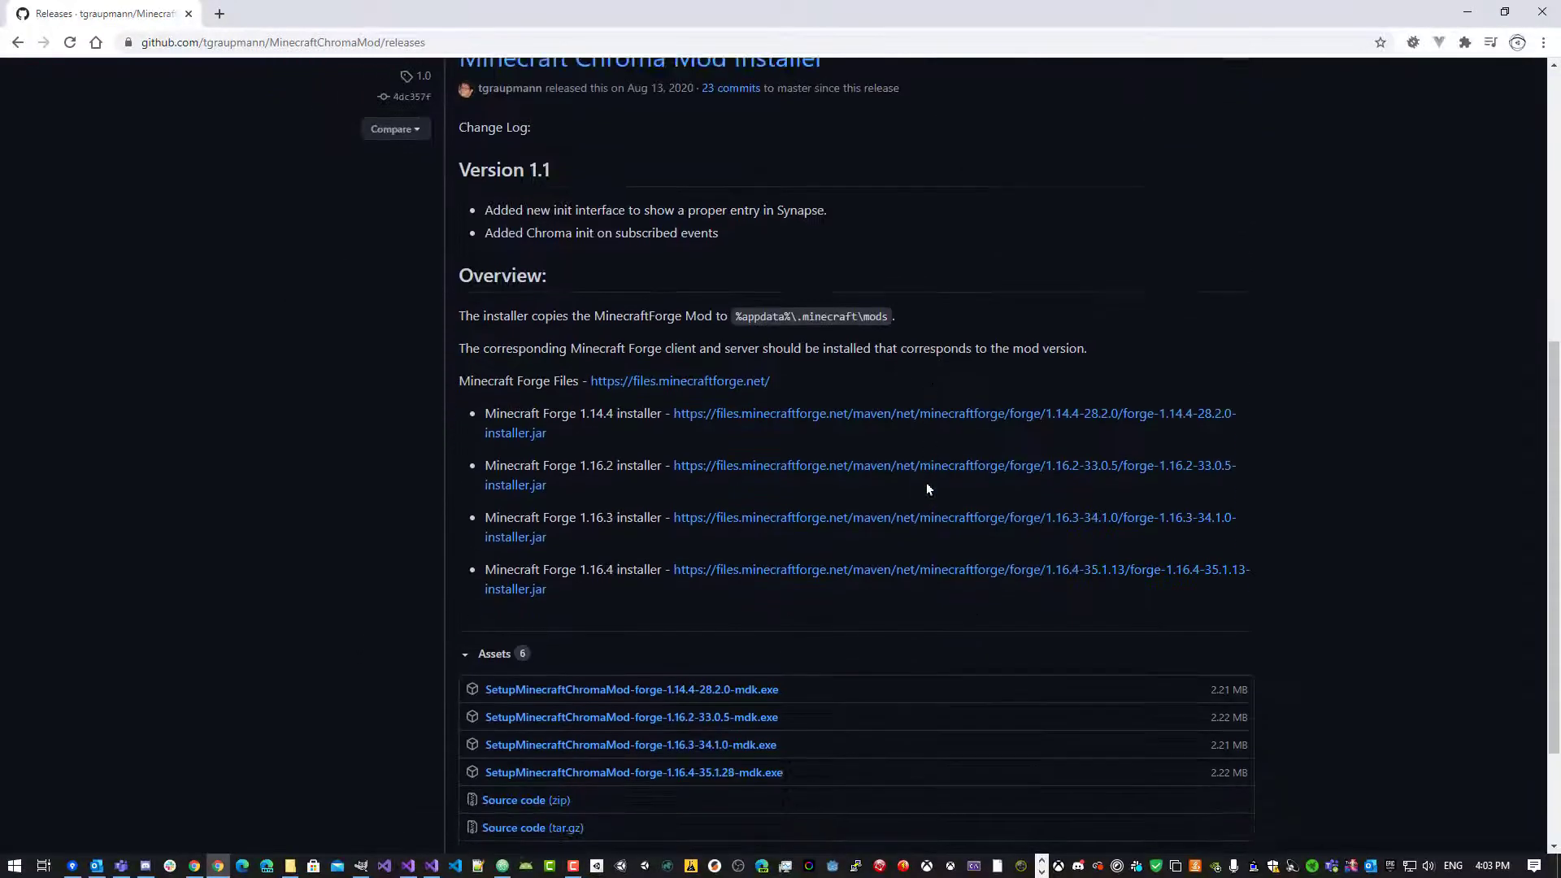
pyautogui.scroll(-2, 927, 487)
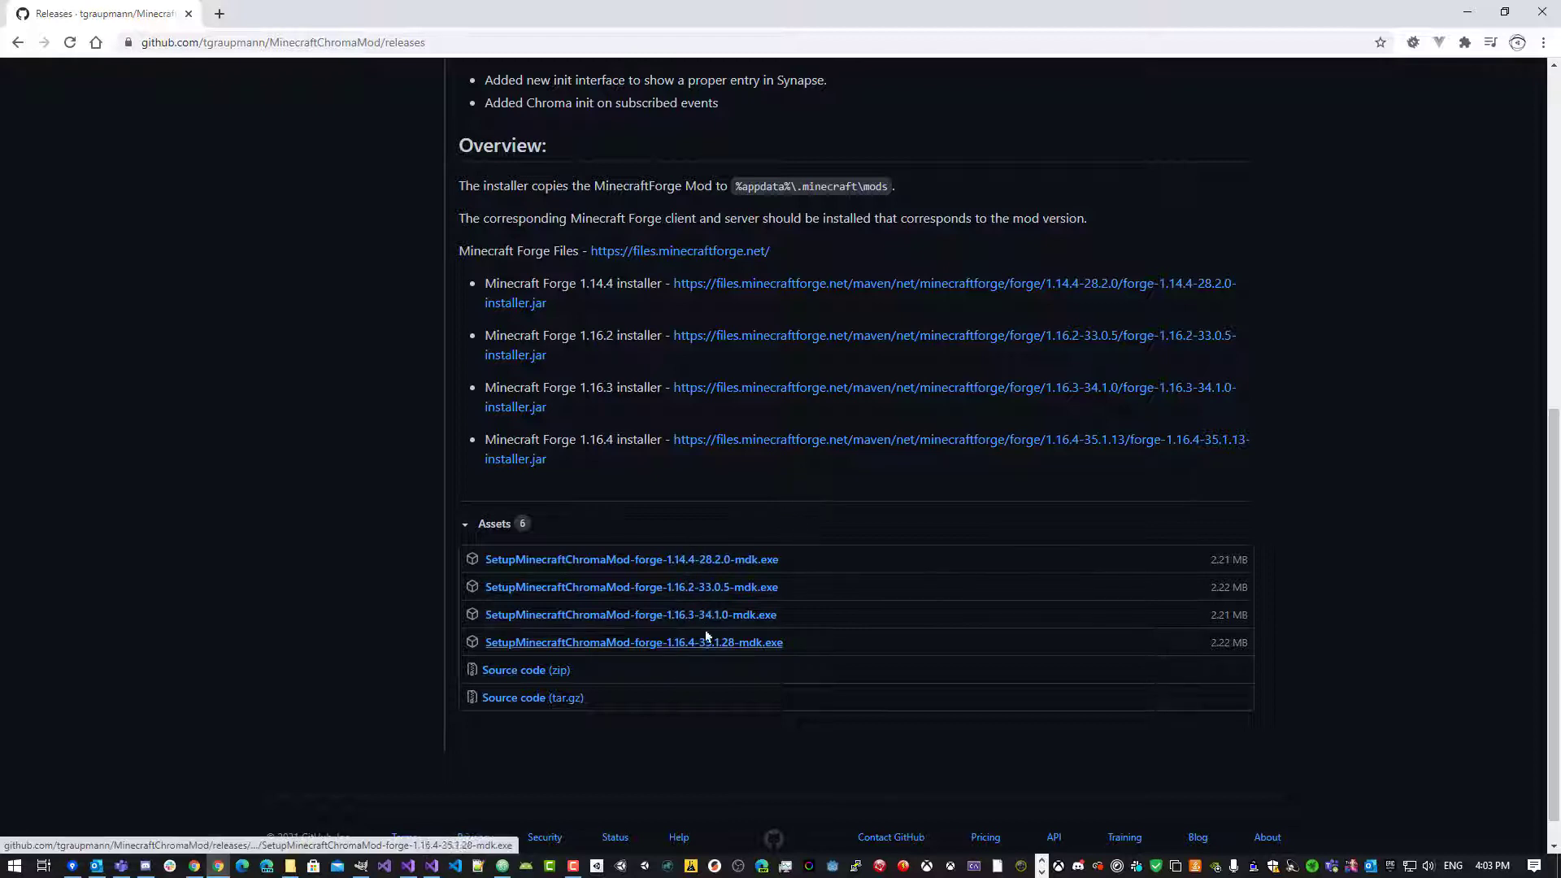
# Go back to the repository README and scroll to the Quick Start dedicated-server section.
pyautogui.click(16, 45)
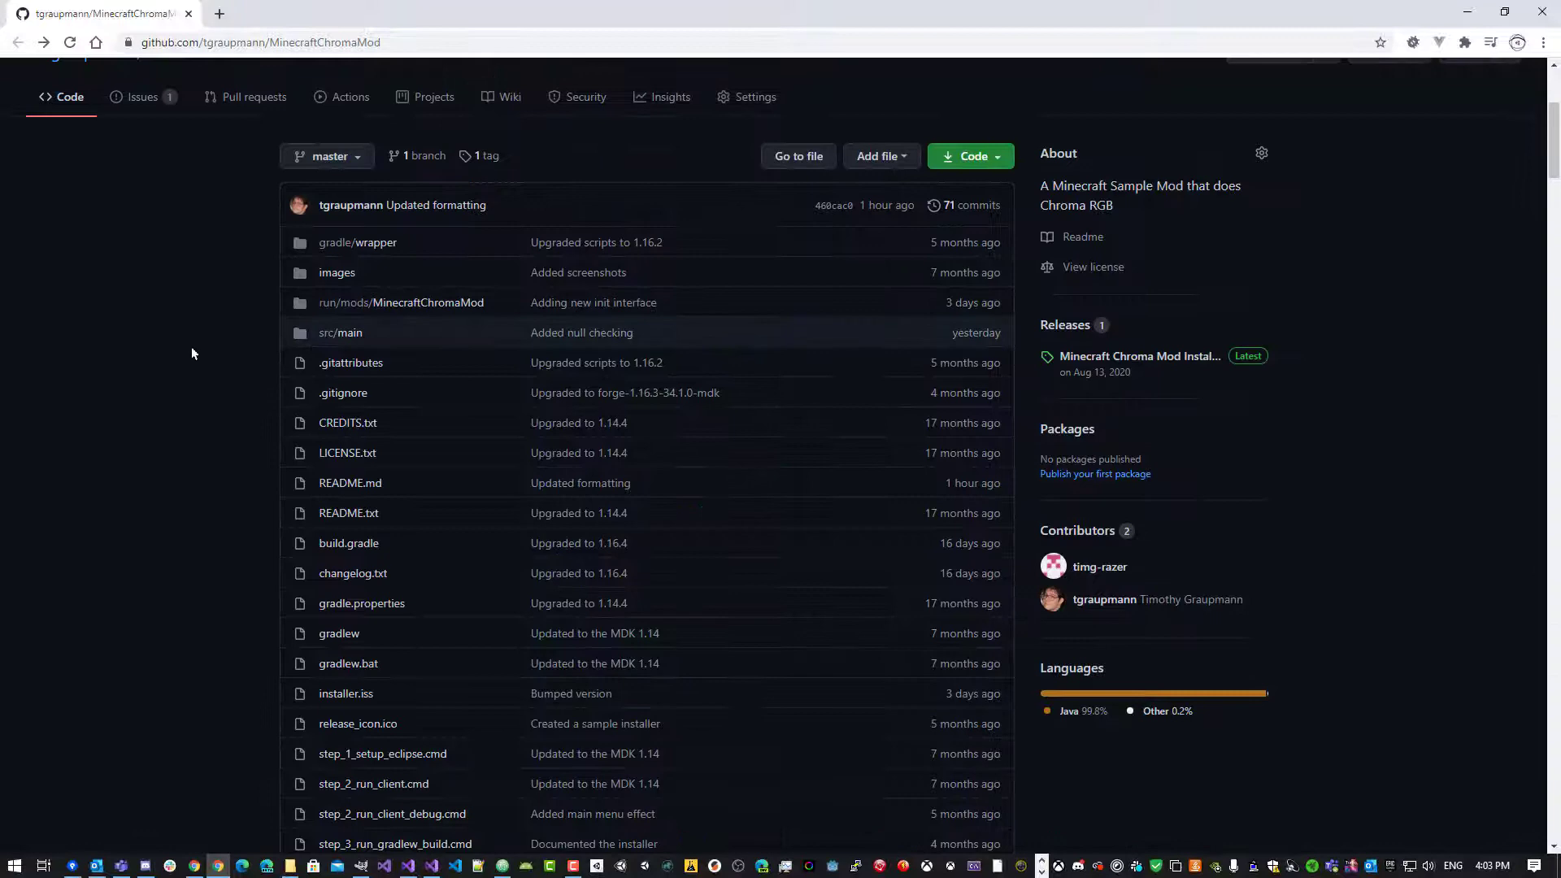
pyautogui.scroll(-9, 188, 353)
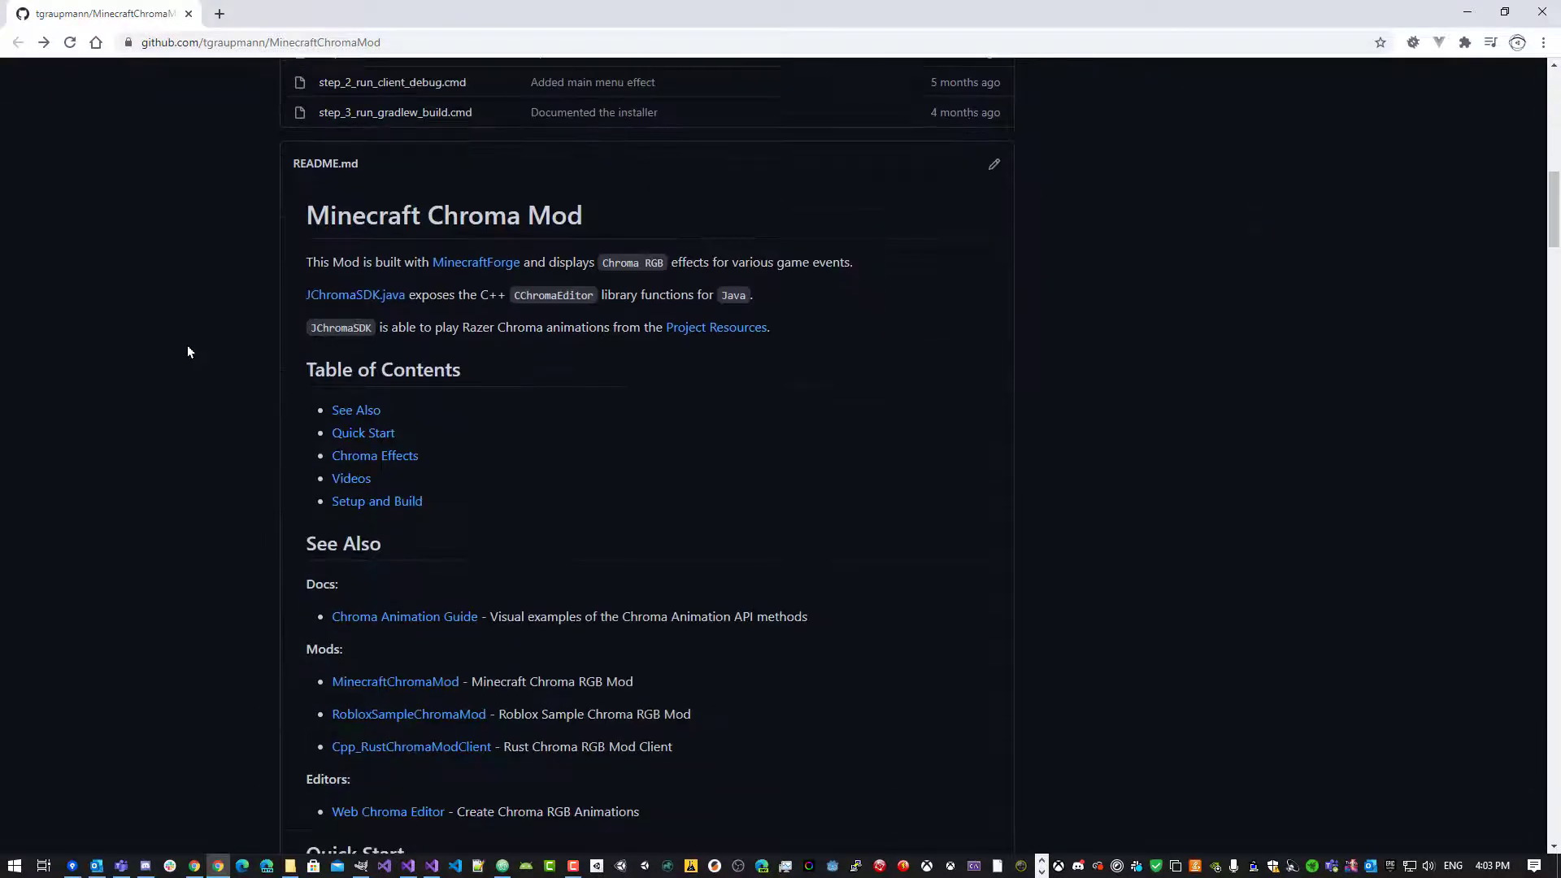
pyautogui.scroll(-7, 190, 339)
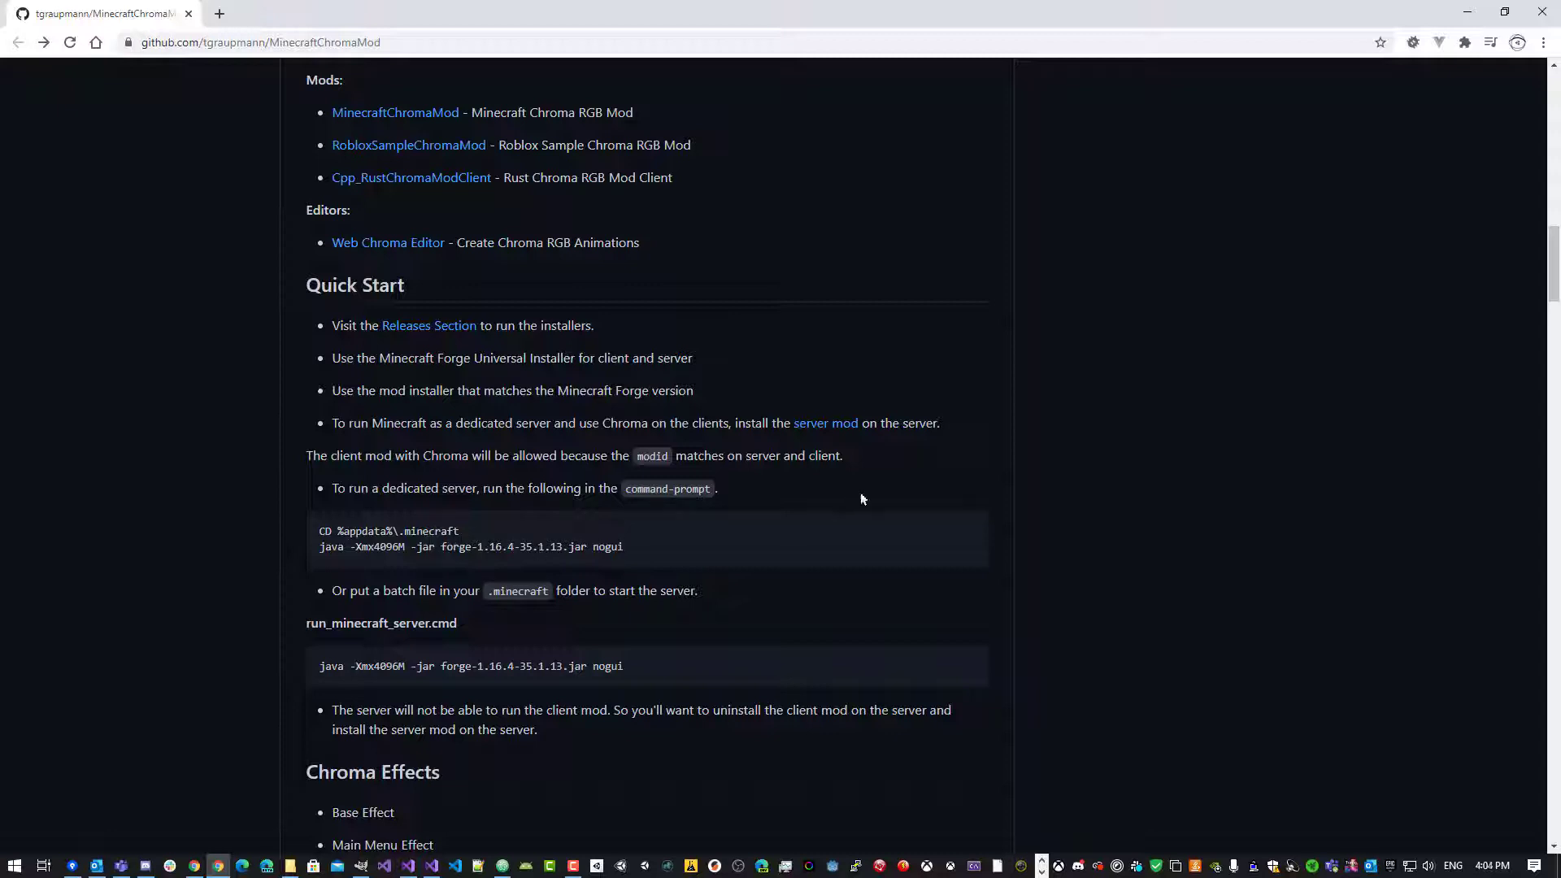
# Open the MinecraftChromaModServer releases in a new tab, review them, then return to the README tab.
pyautogui.middleClick(825, 425)
pyautogui.click(297, 15)
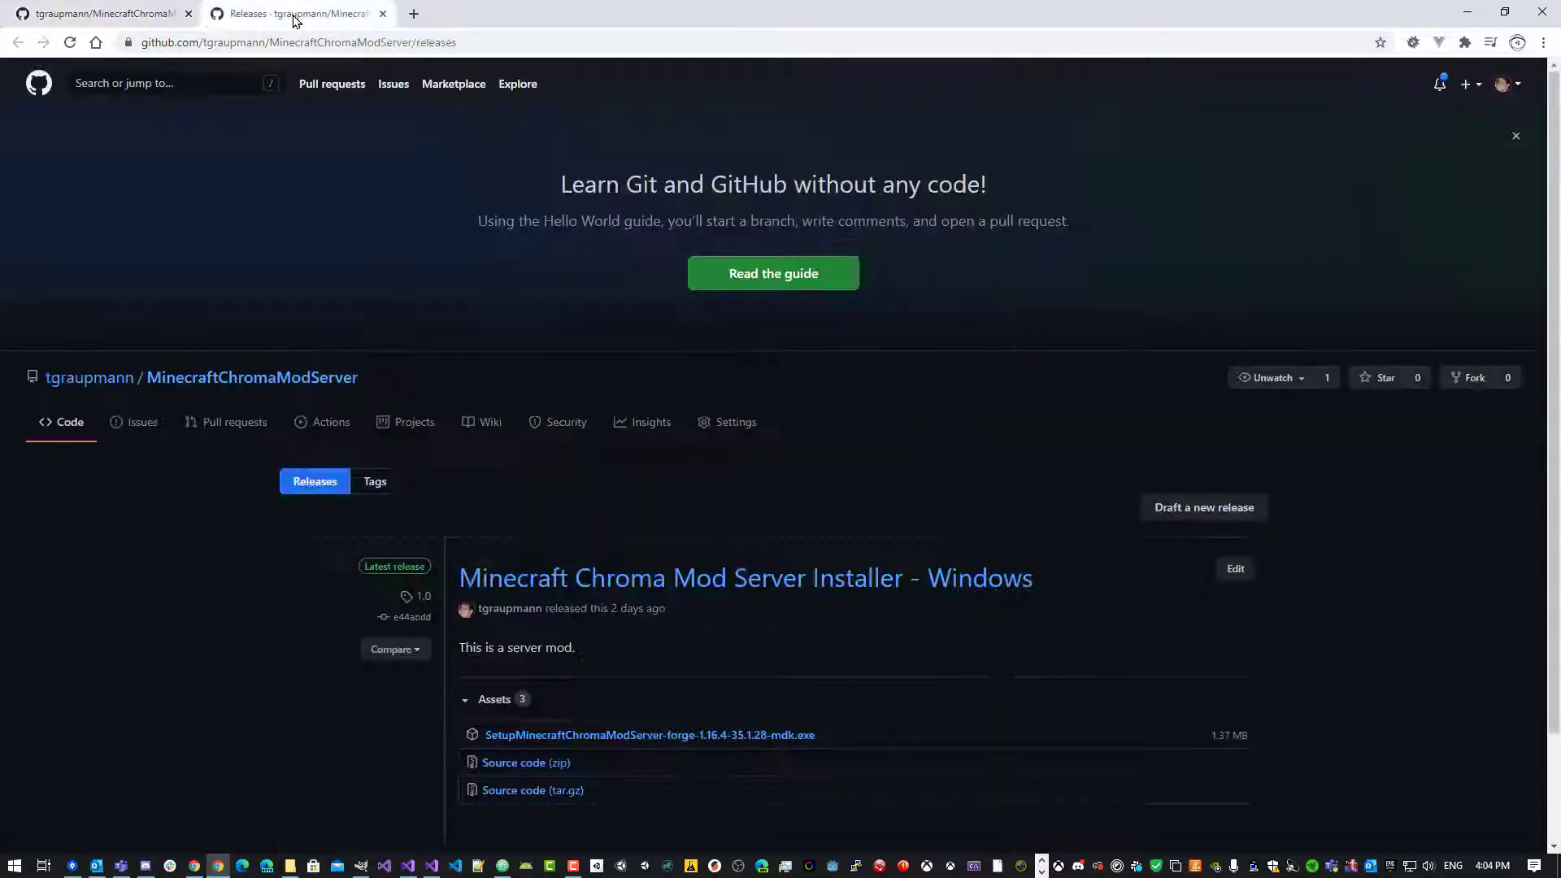
pyautogui.scroll(-2, 585, 487)
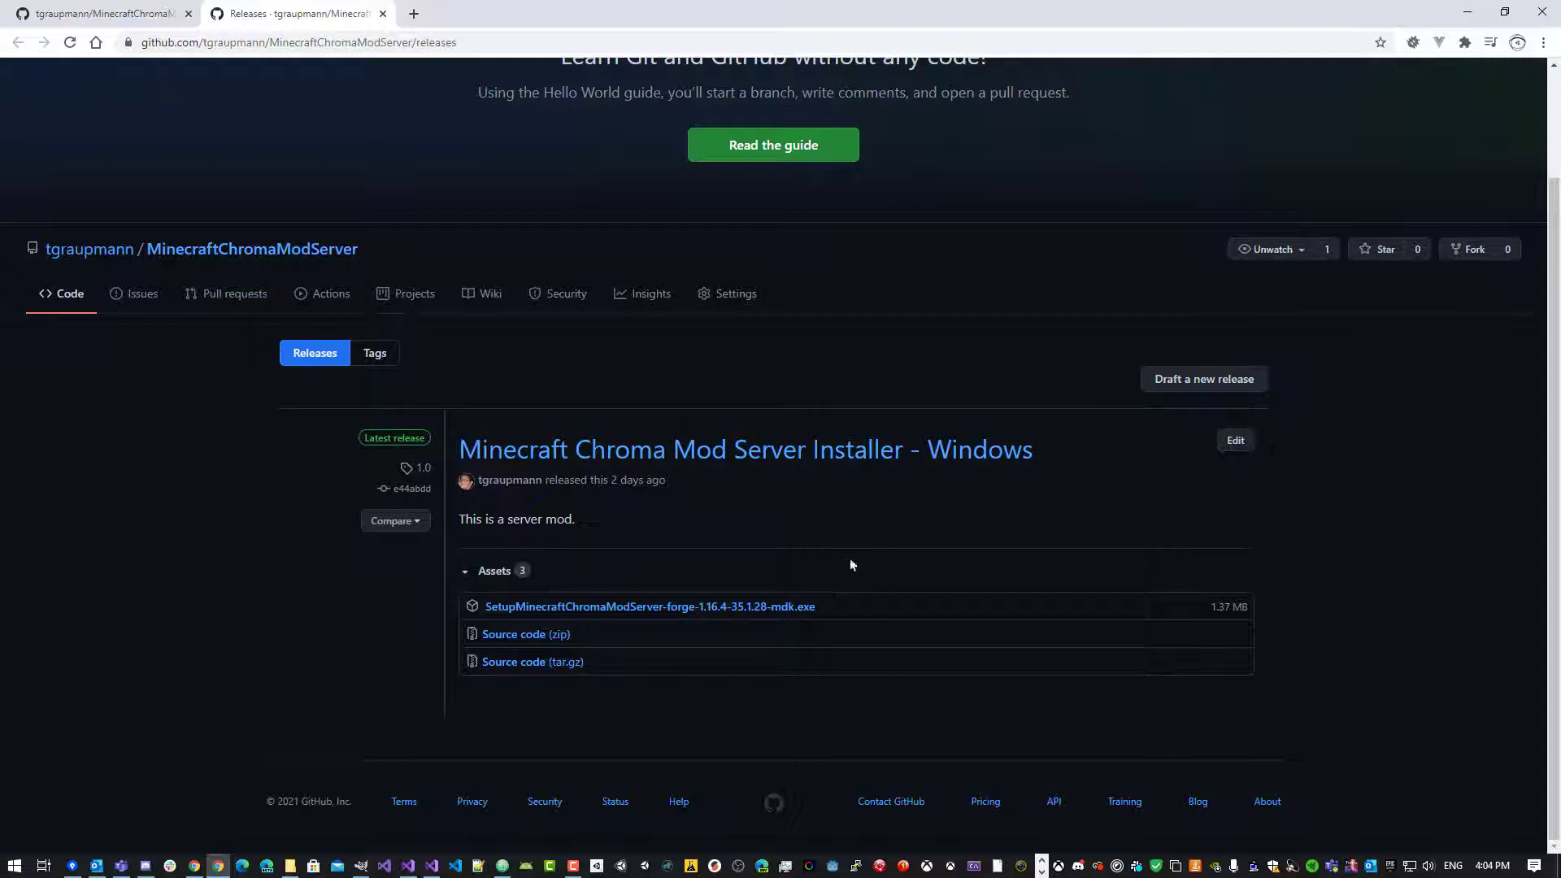
pyautogui.click(108, 15)
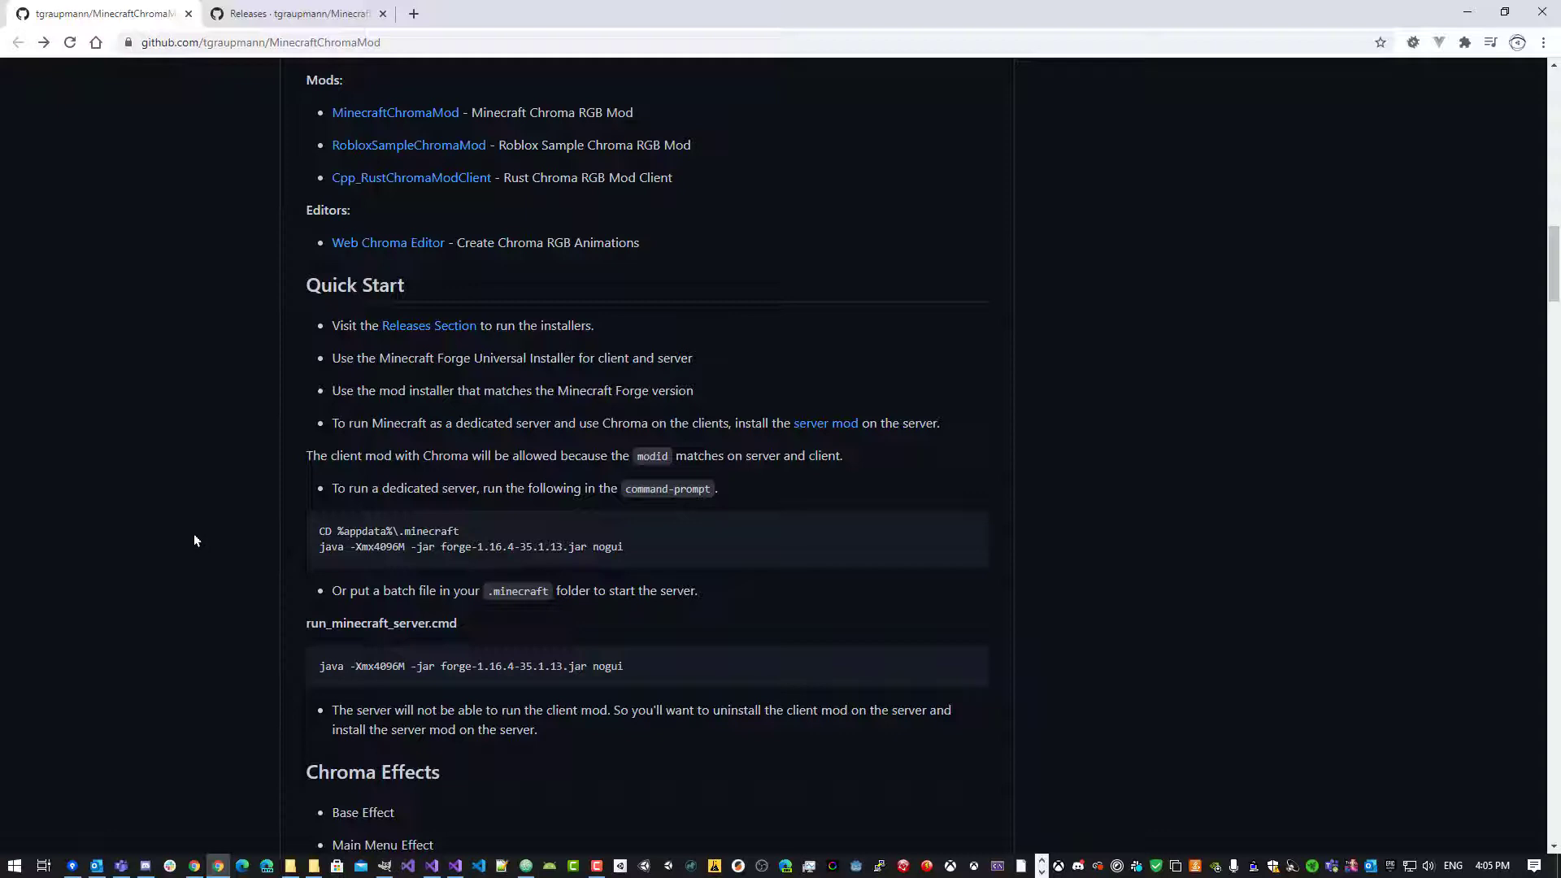
# Download forge-1.16.4-35.1.13-installer.jar from Releases into Downloads\Minecraft.
pyautogui.press('Home')
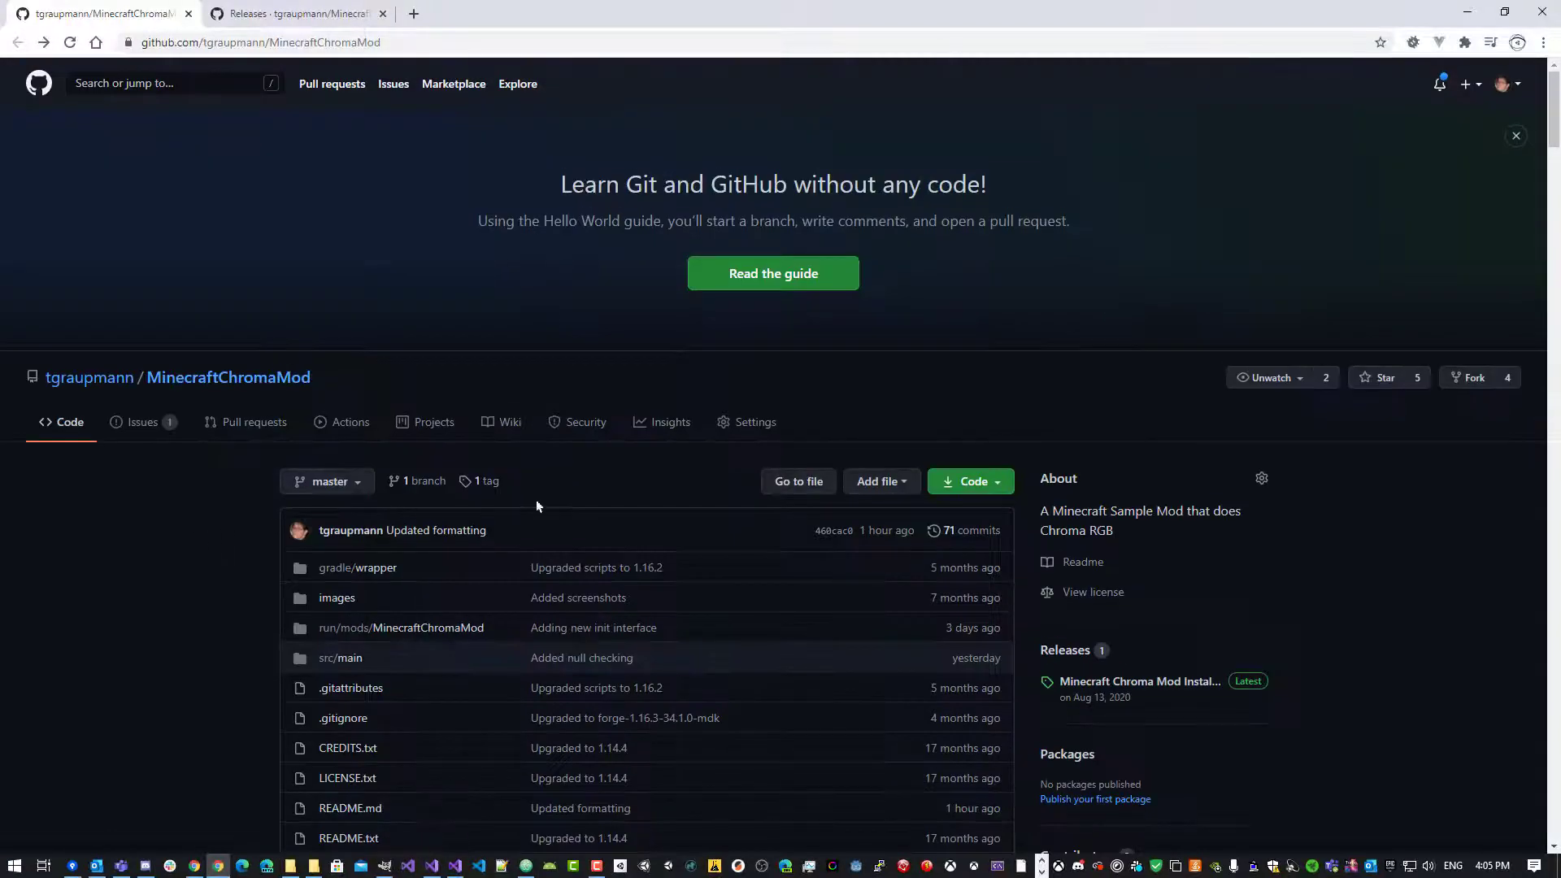
pyautogui.click(1065, 652)
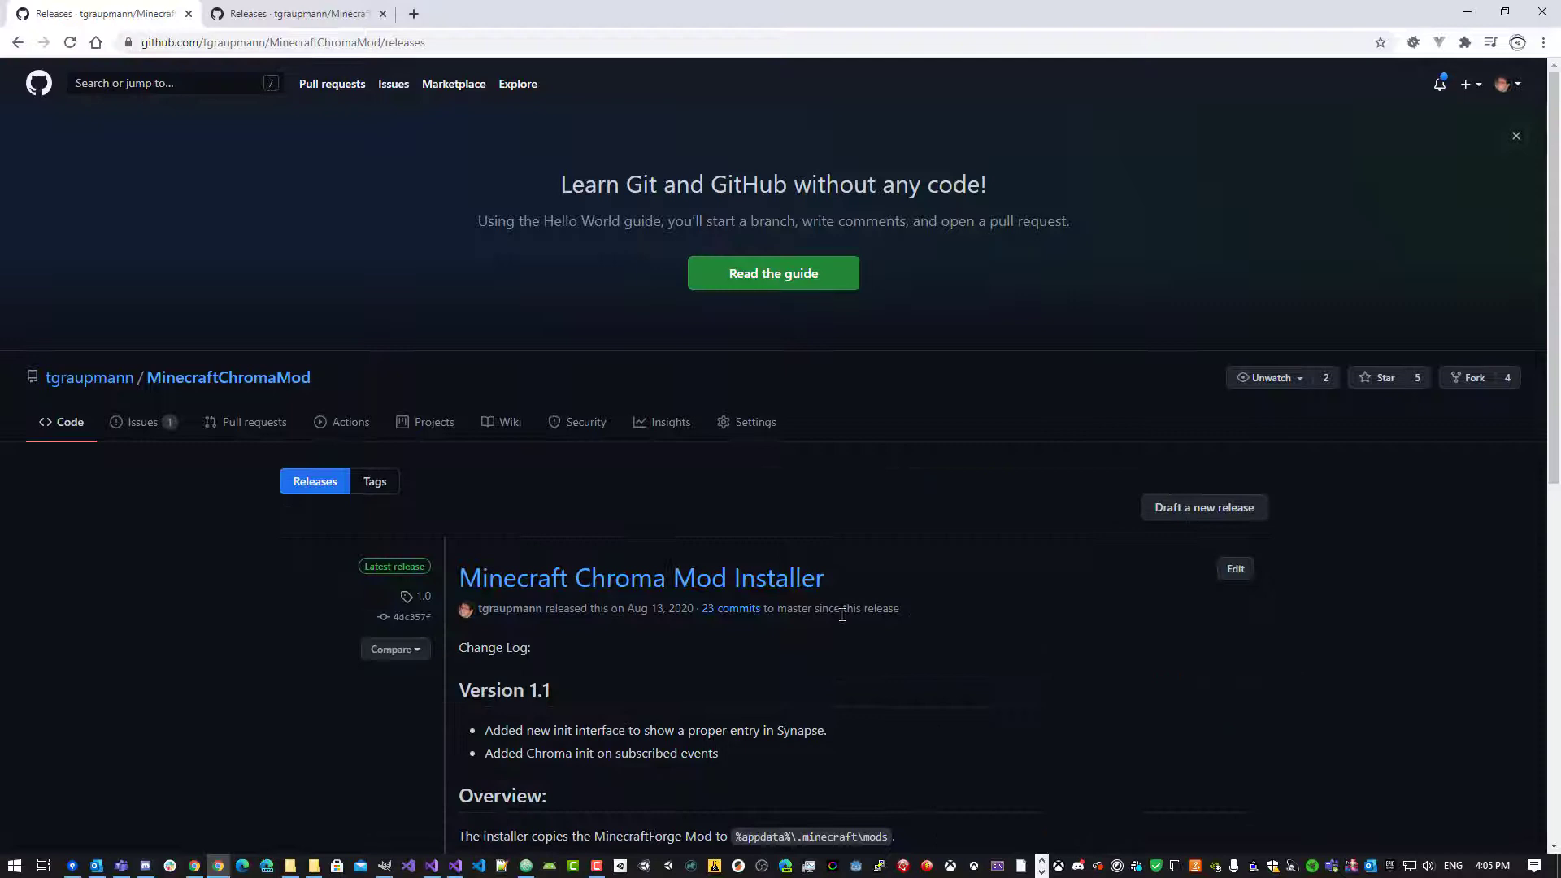
pyautogui.scroll(-6, 842, 615)
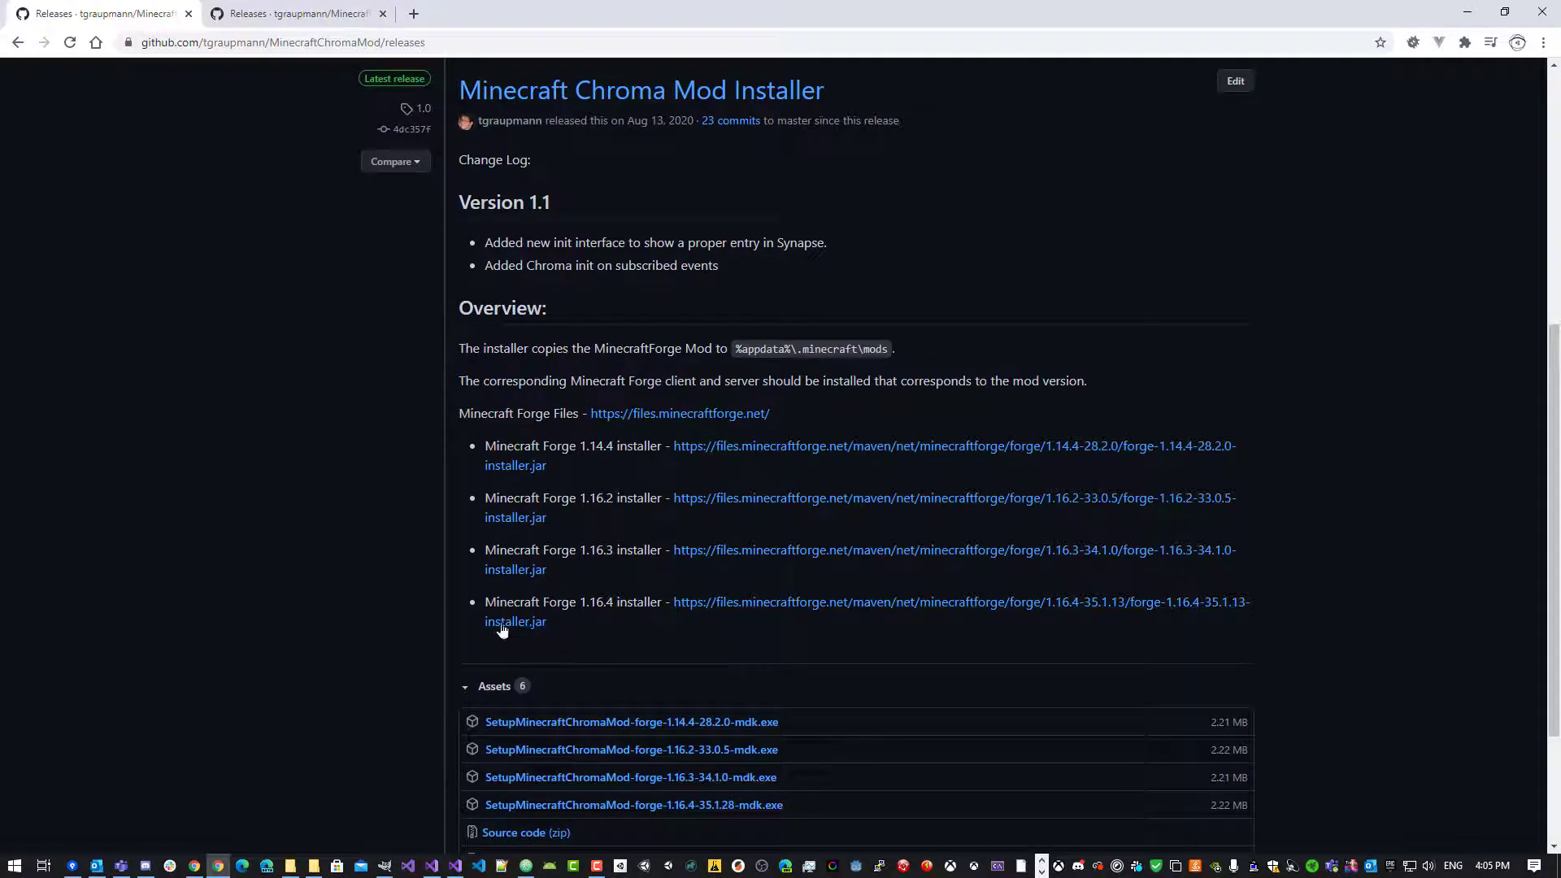
pyautogui.click(752, 603)
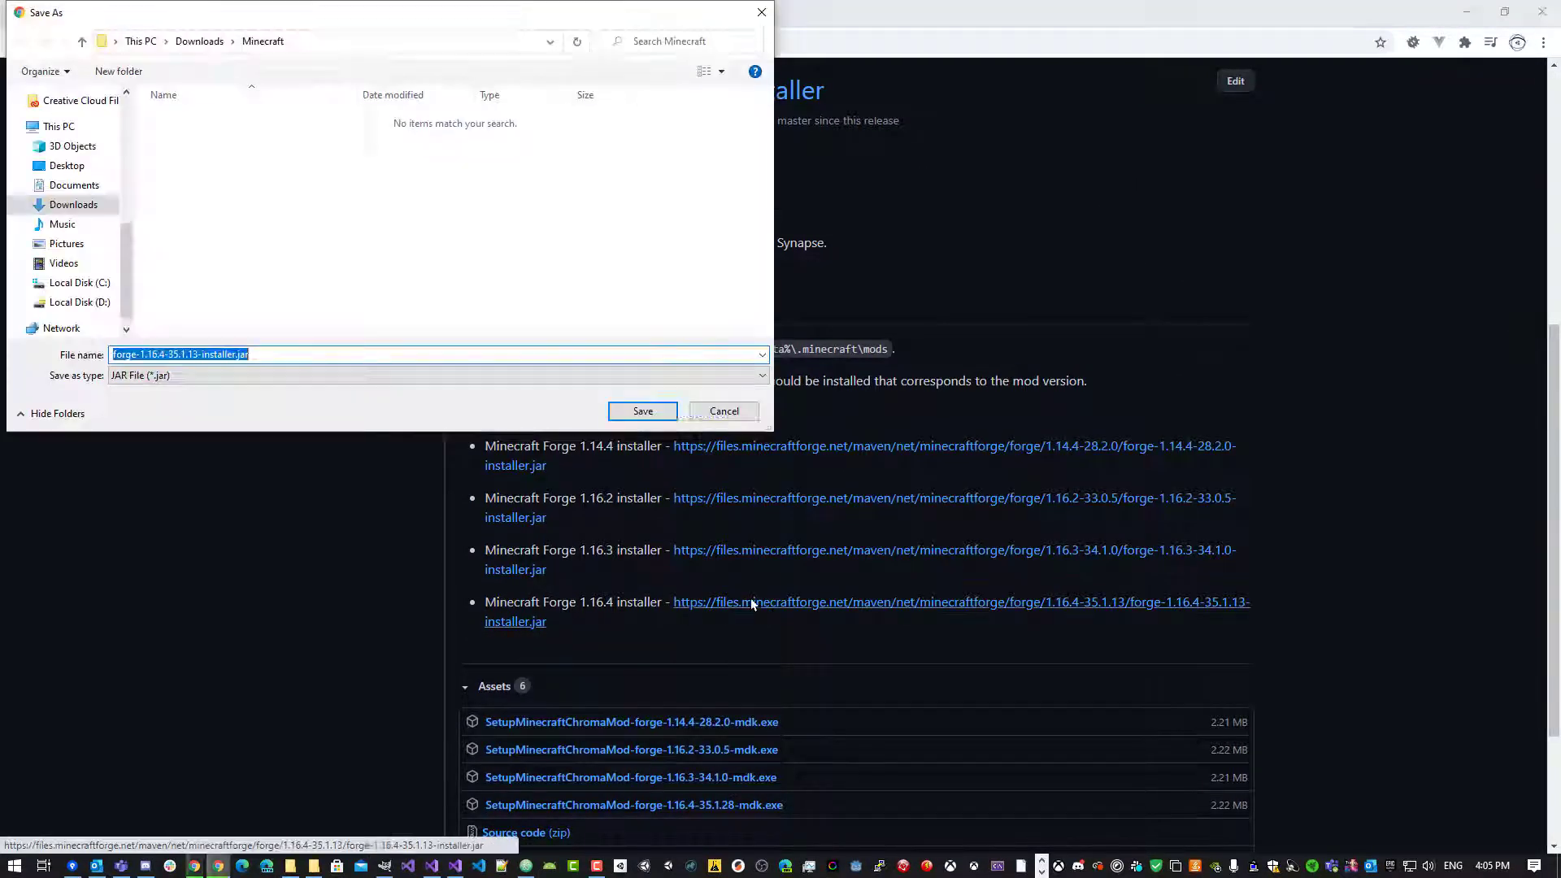
pyautogui.click(370, 42)
pyautogui.click(307, 309)
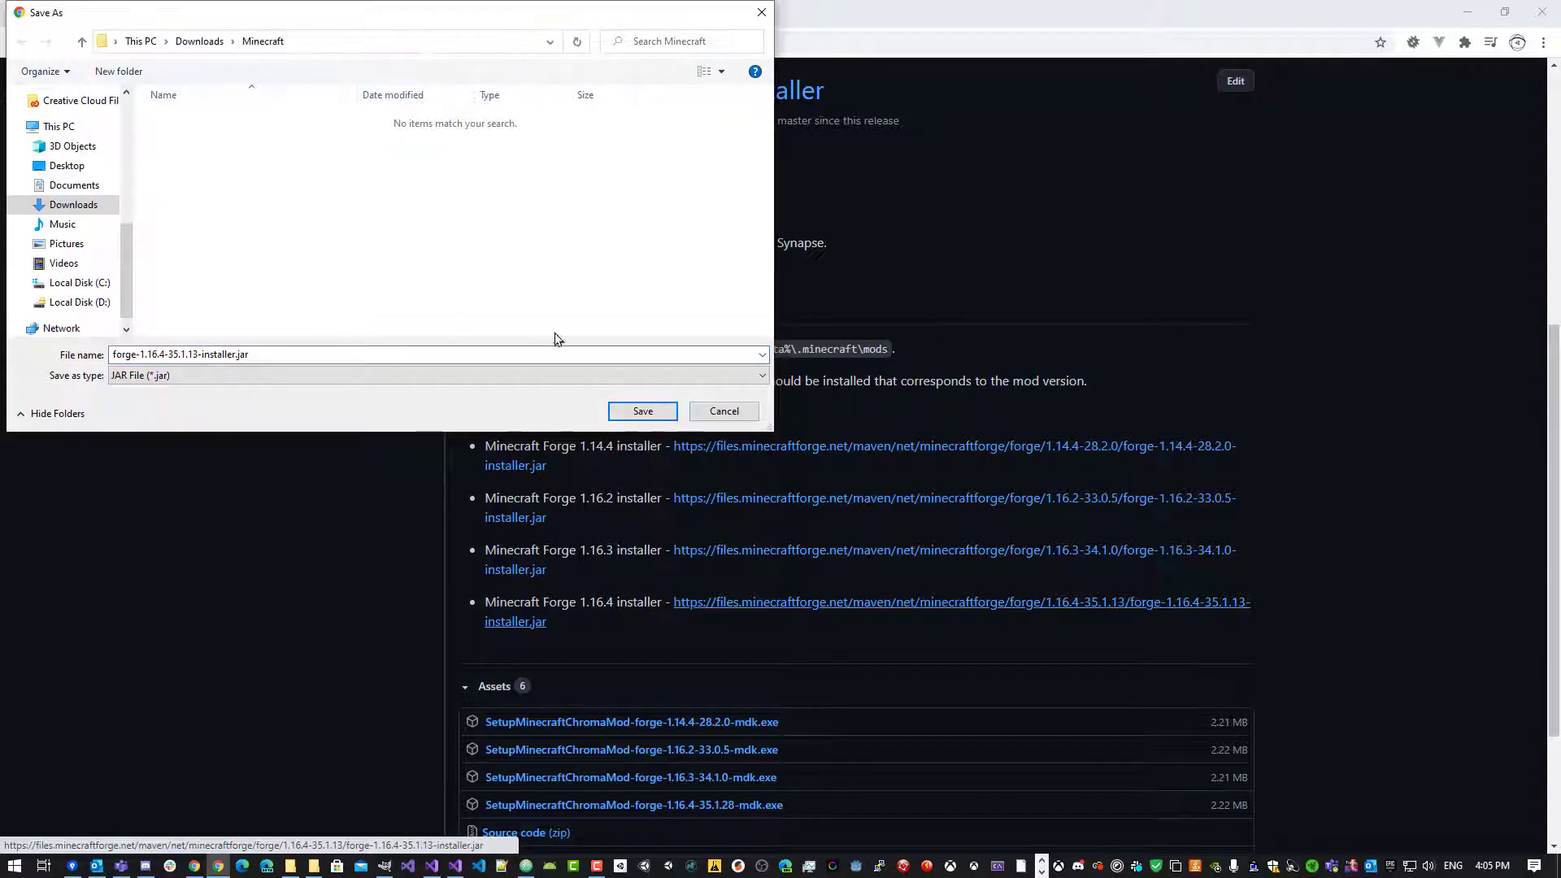
pyautogui.click(643, 411)
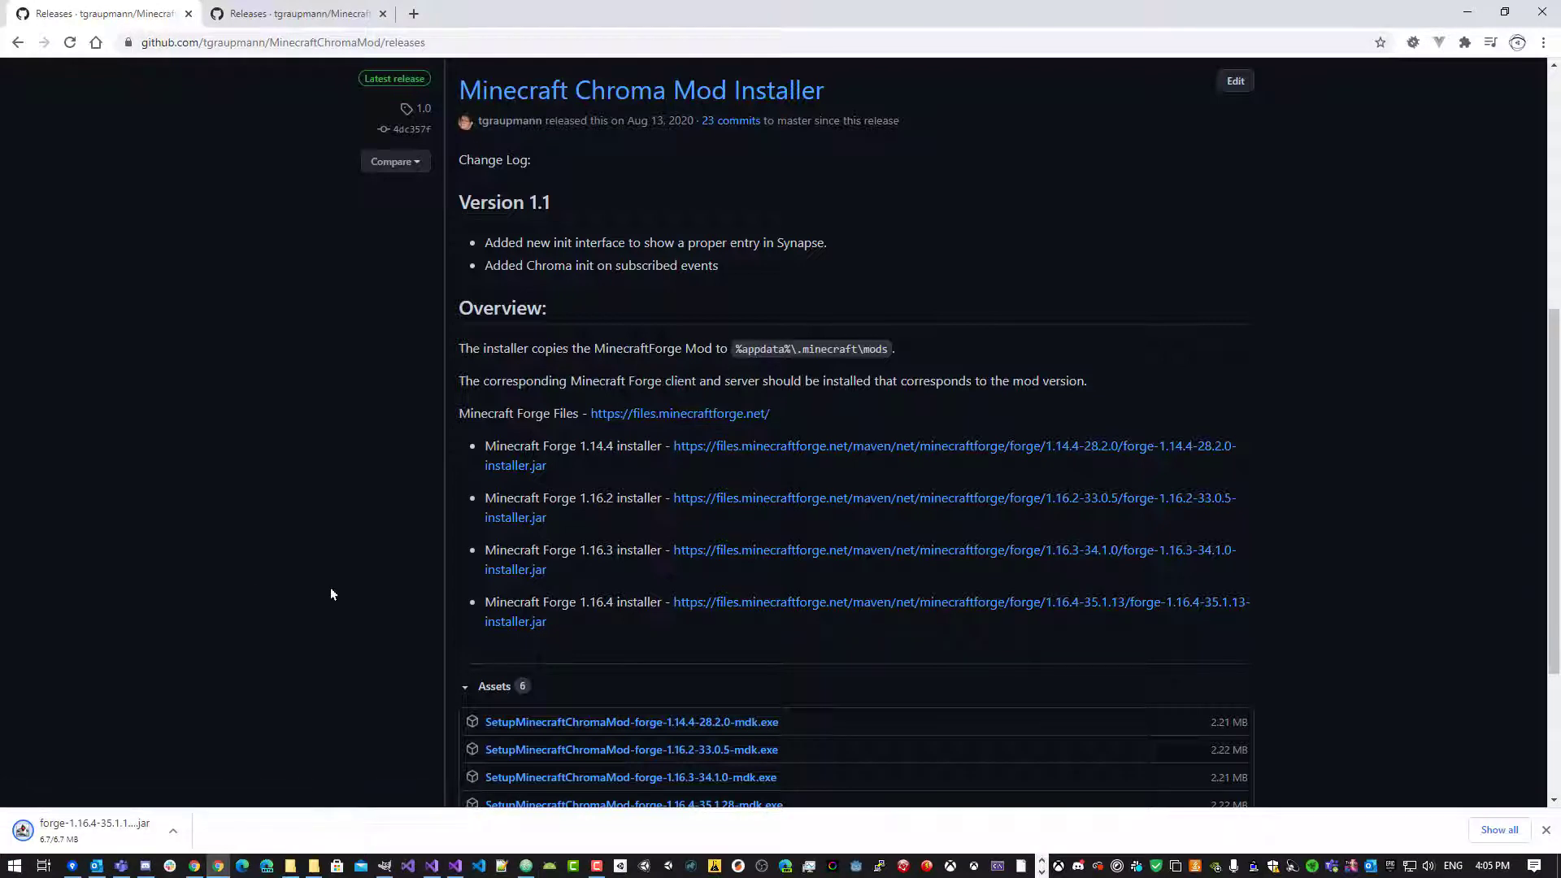
# Download the SetupMinecraftChromaMod asset for Forge 1.16.4 into the same folder.
pyautogui.scroll(-2, 333, 590)
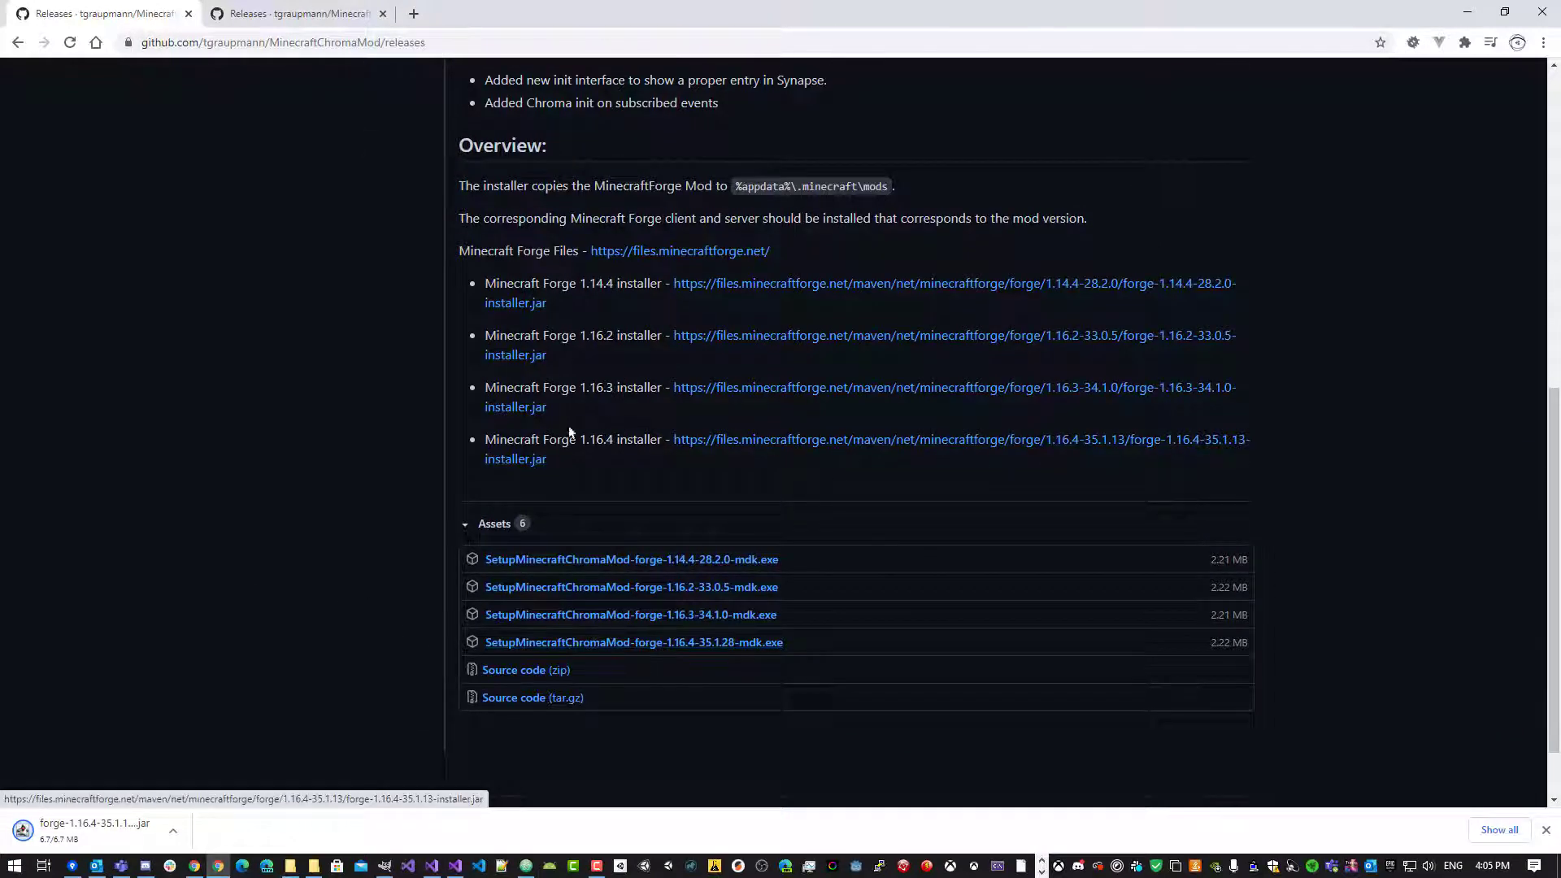
pyautogui.click(704, 644)
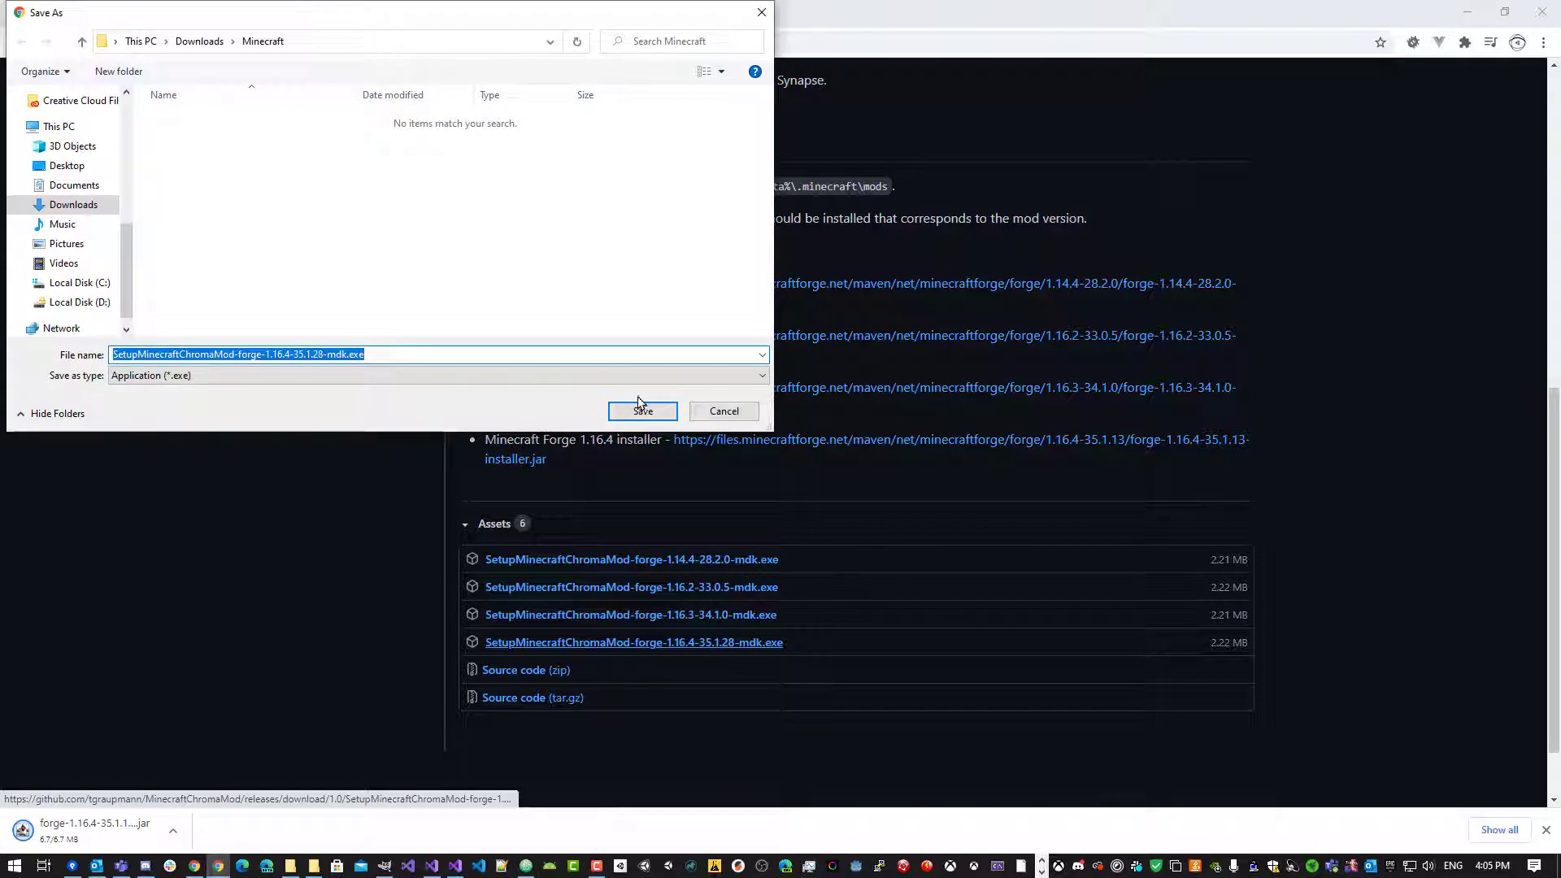
pyautogui.click(642, 410)
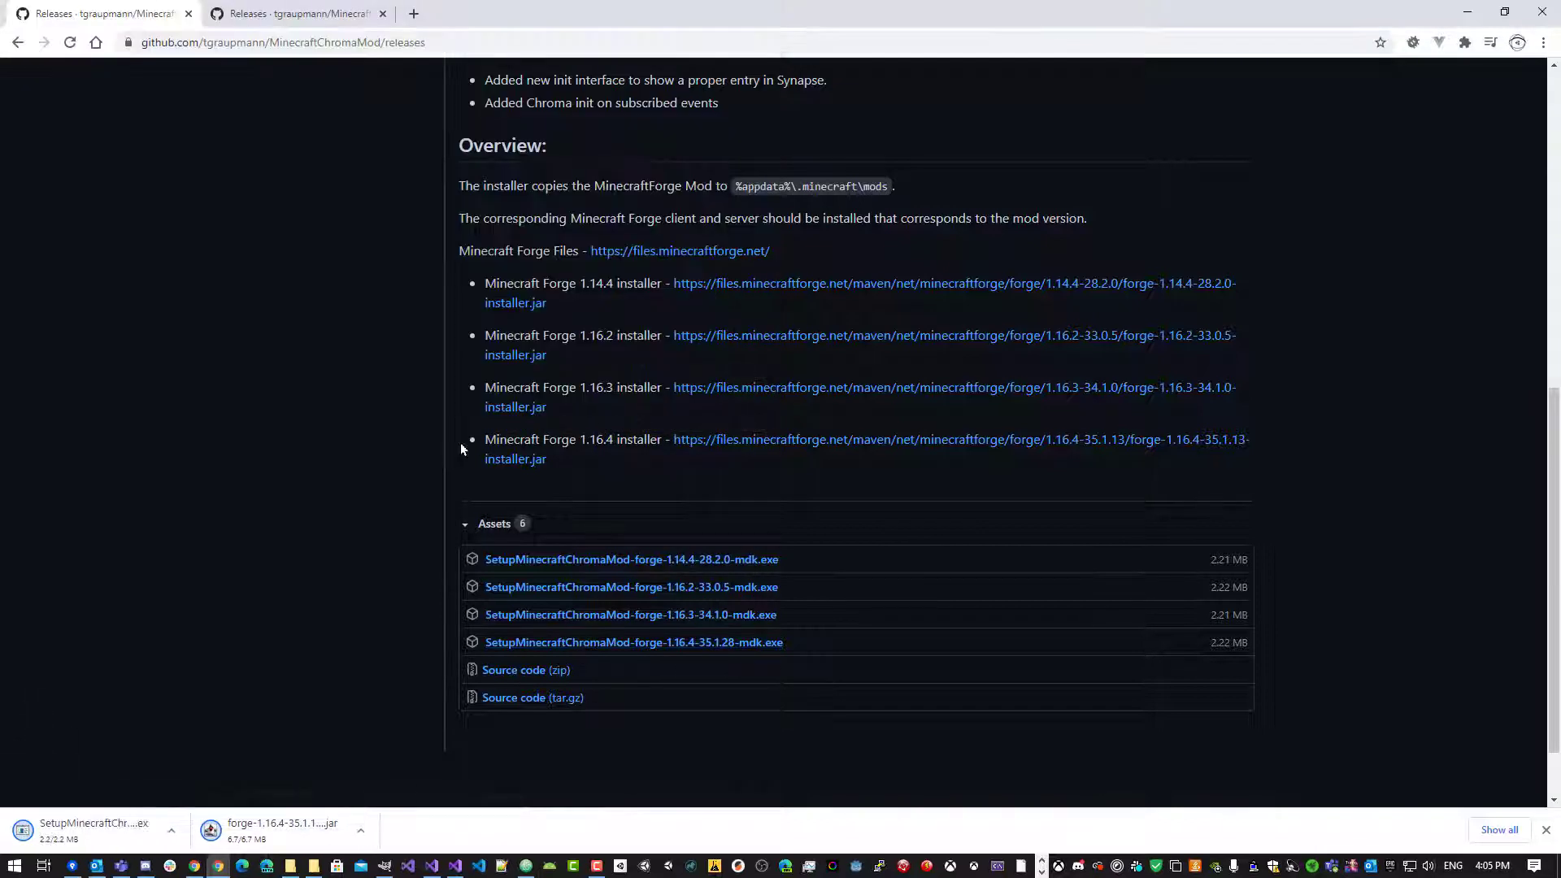
# Run the downloaded Forge 1.16.4-35.1.13 installer jar and install the client profile.
pyautogui.click(368, 827)
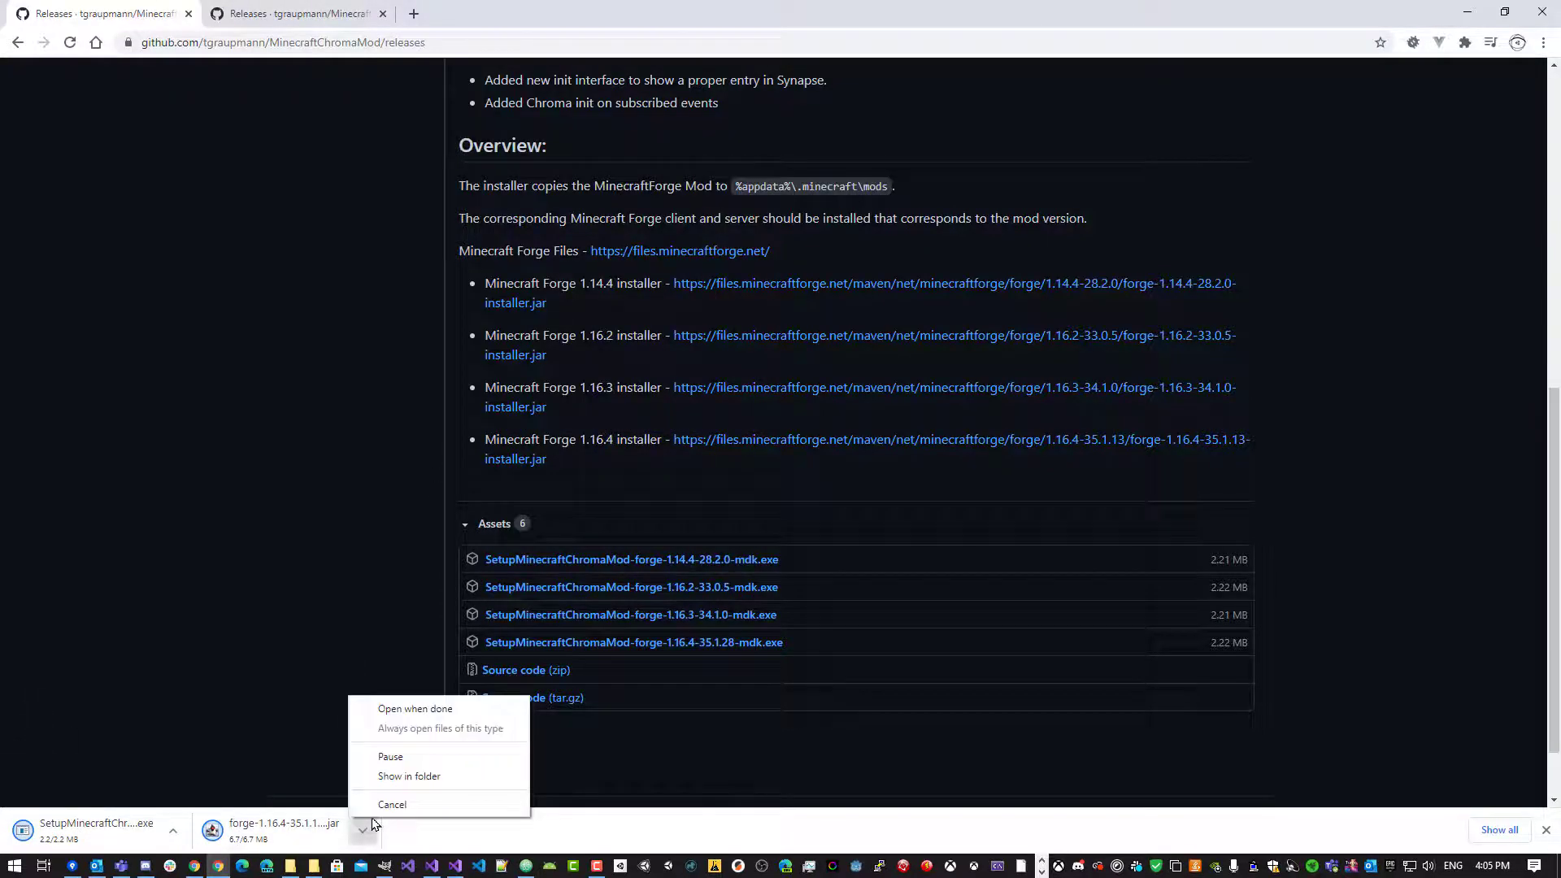
pyautogui.click(398, 776)
pyautogui.click(584, 385)
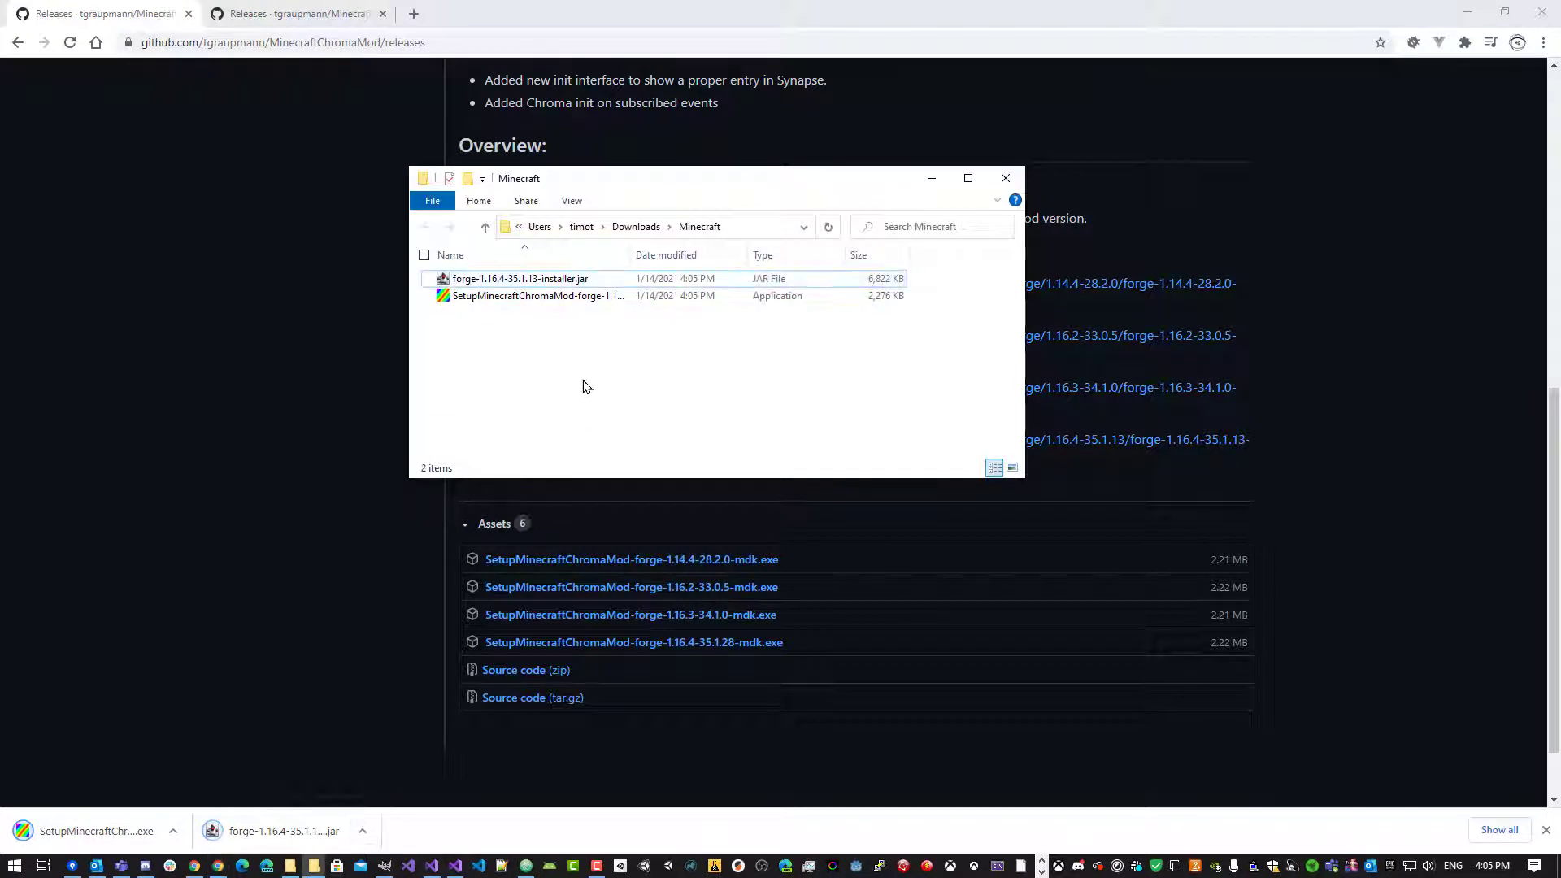
pyautogui.doubleClick(501, 284)
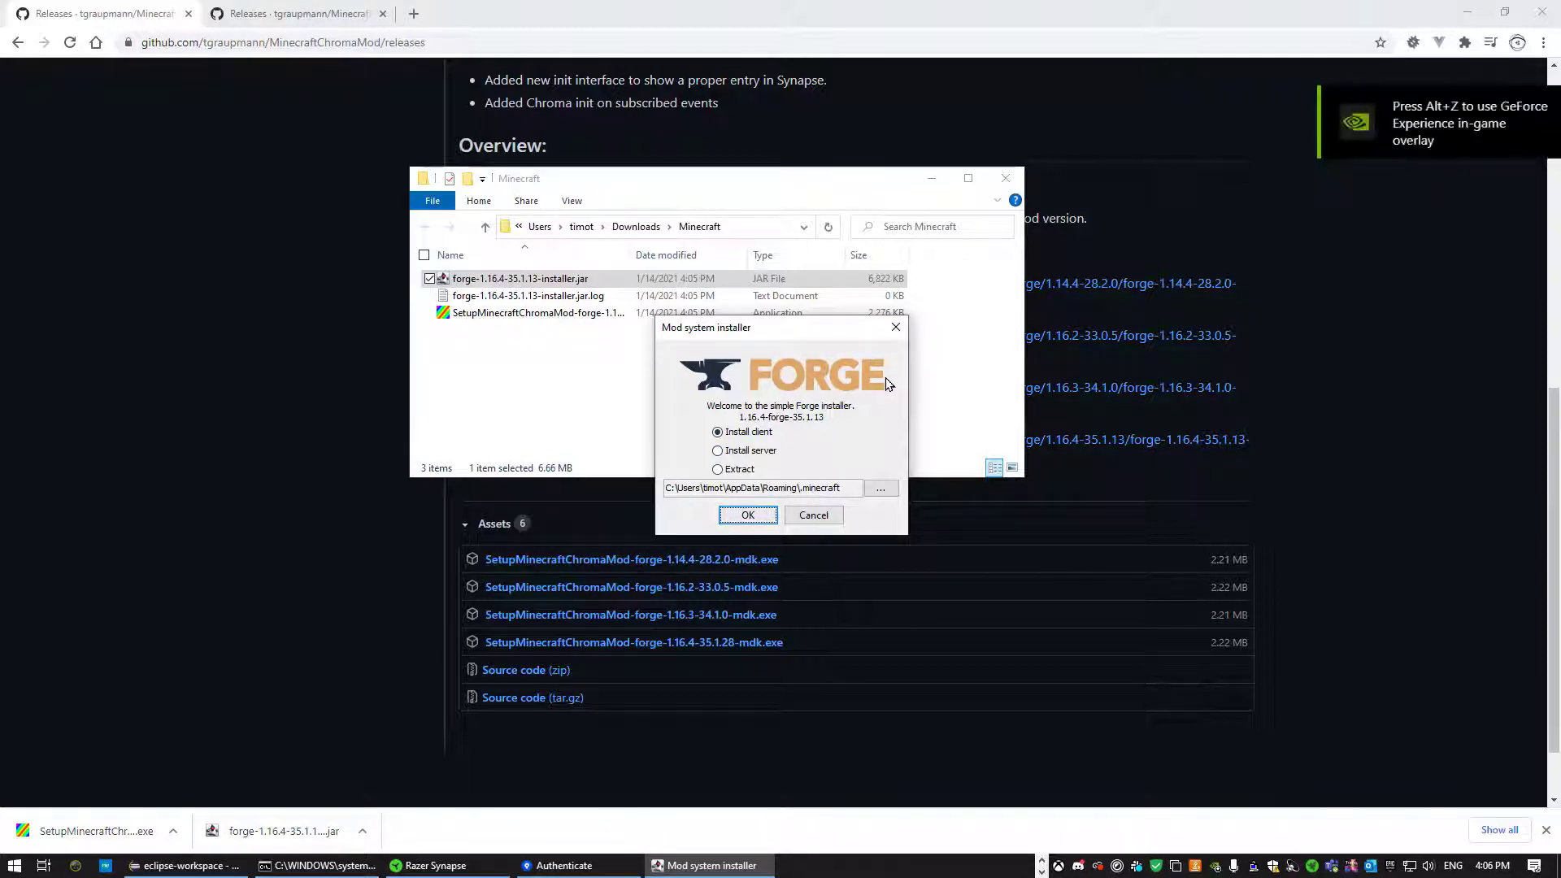
pyautogui.click(745, 520)
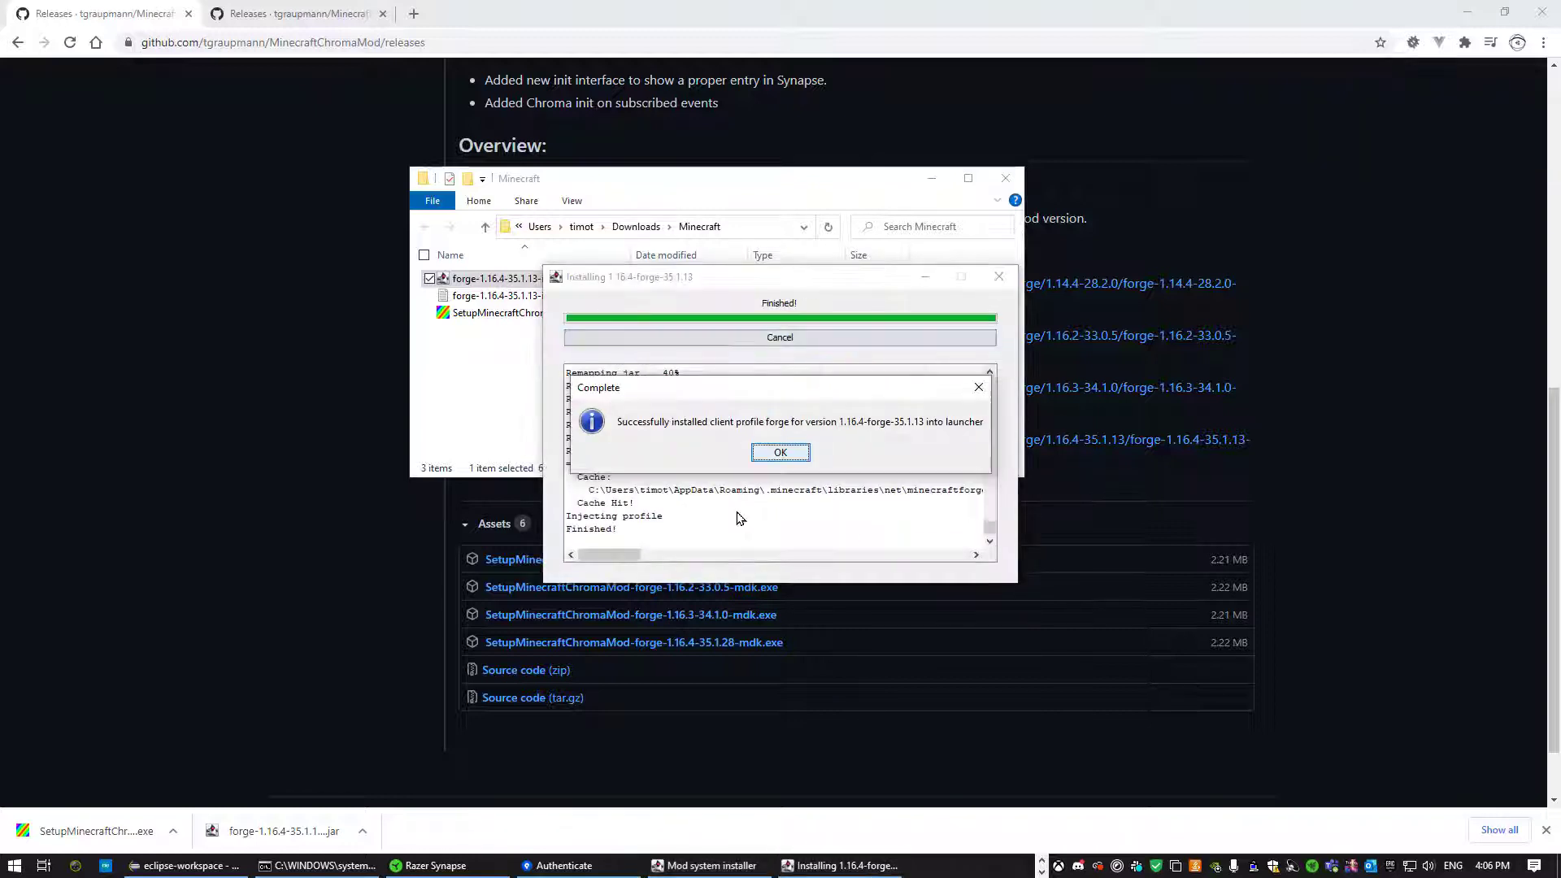
pyautogui.click(762, 453)
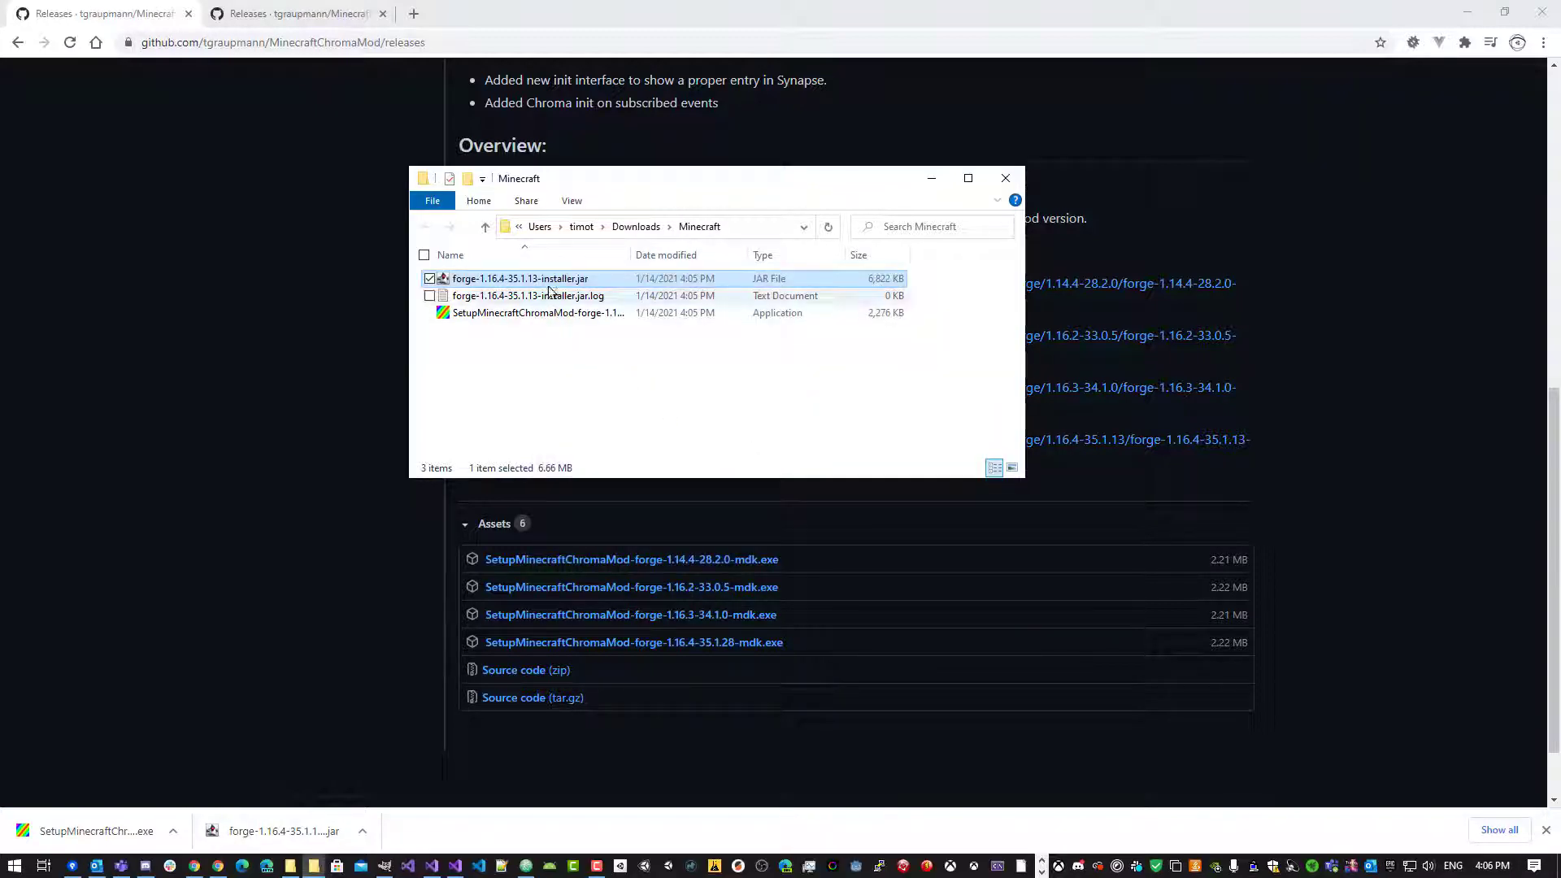
# Rerun the Forge installer and install the dedicated server.
pyautogui.press('Return')
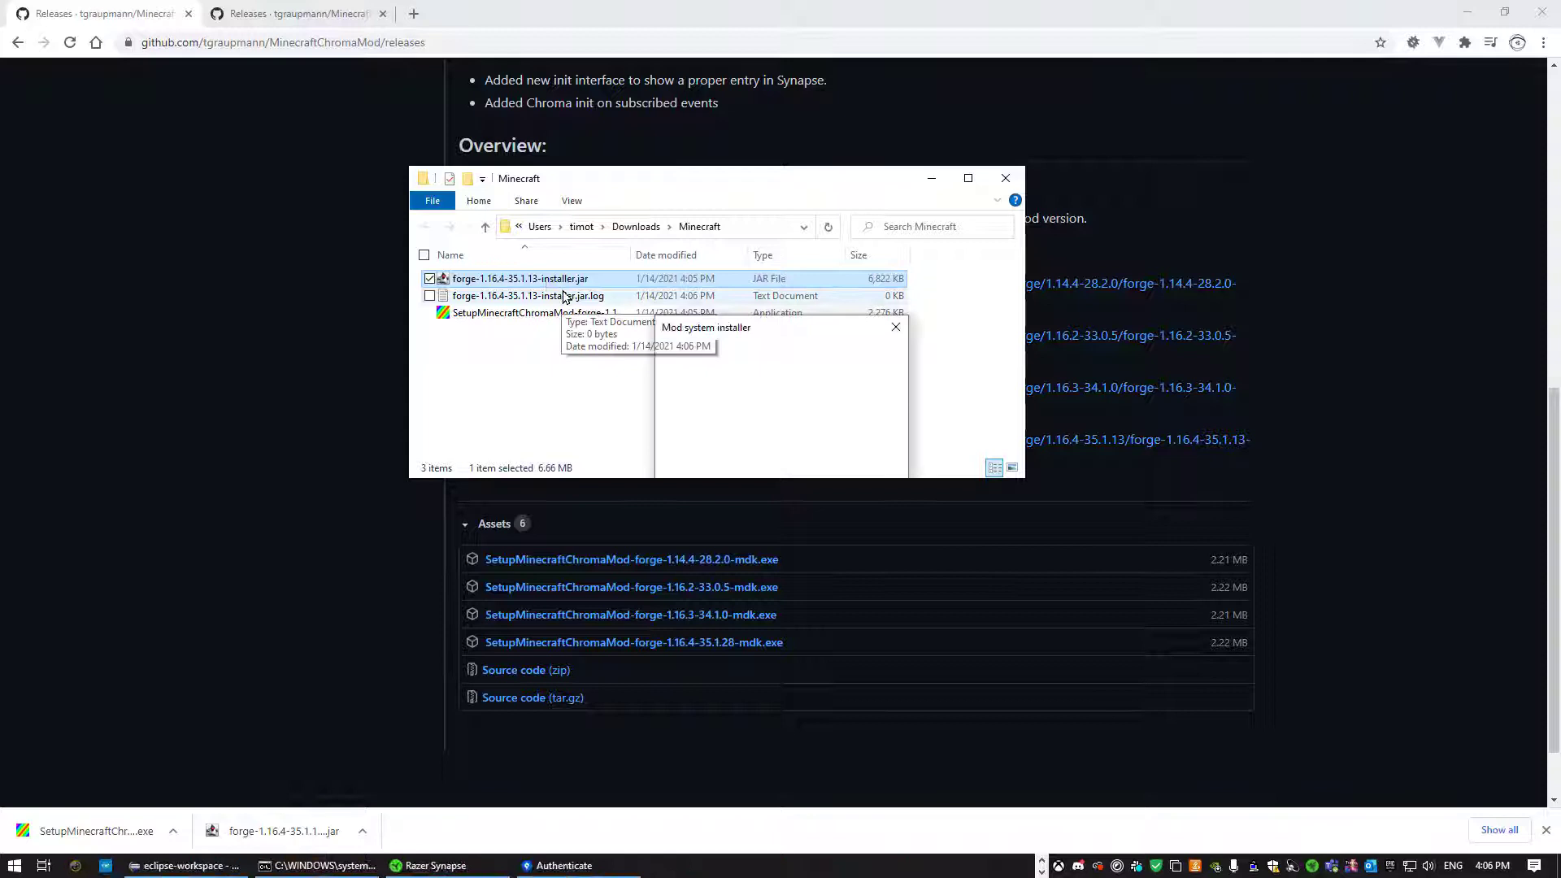
pyautogui.click(744, 453)
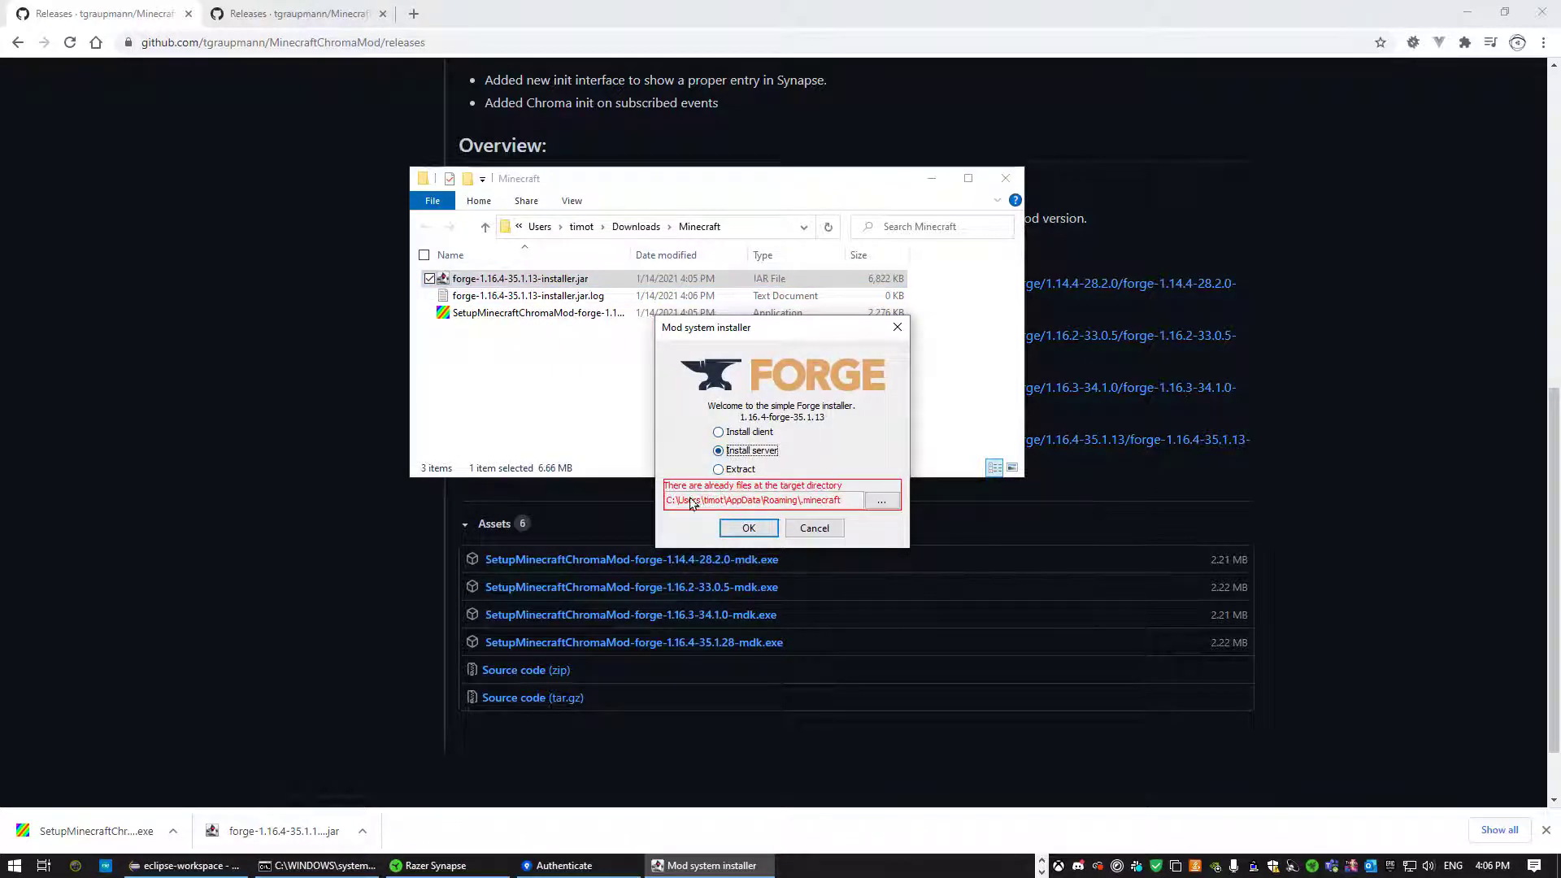
pyautogui.click(748, 528)
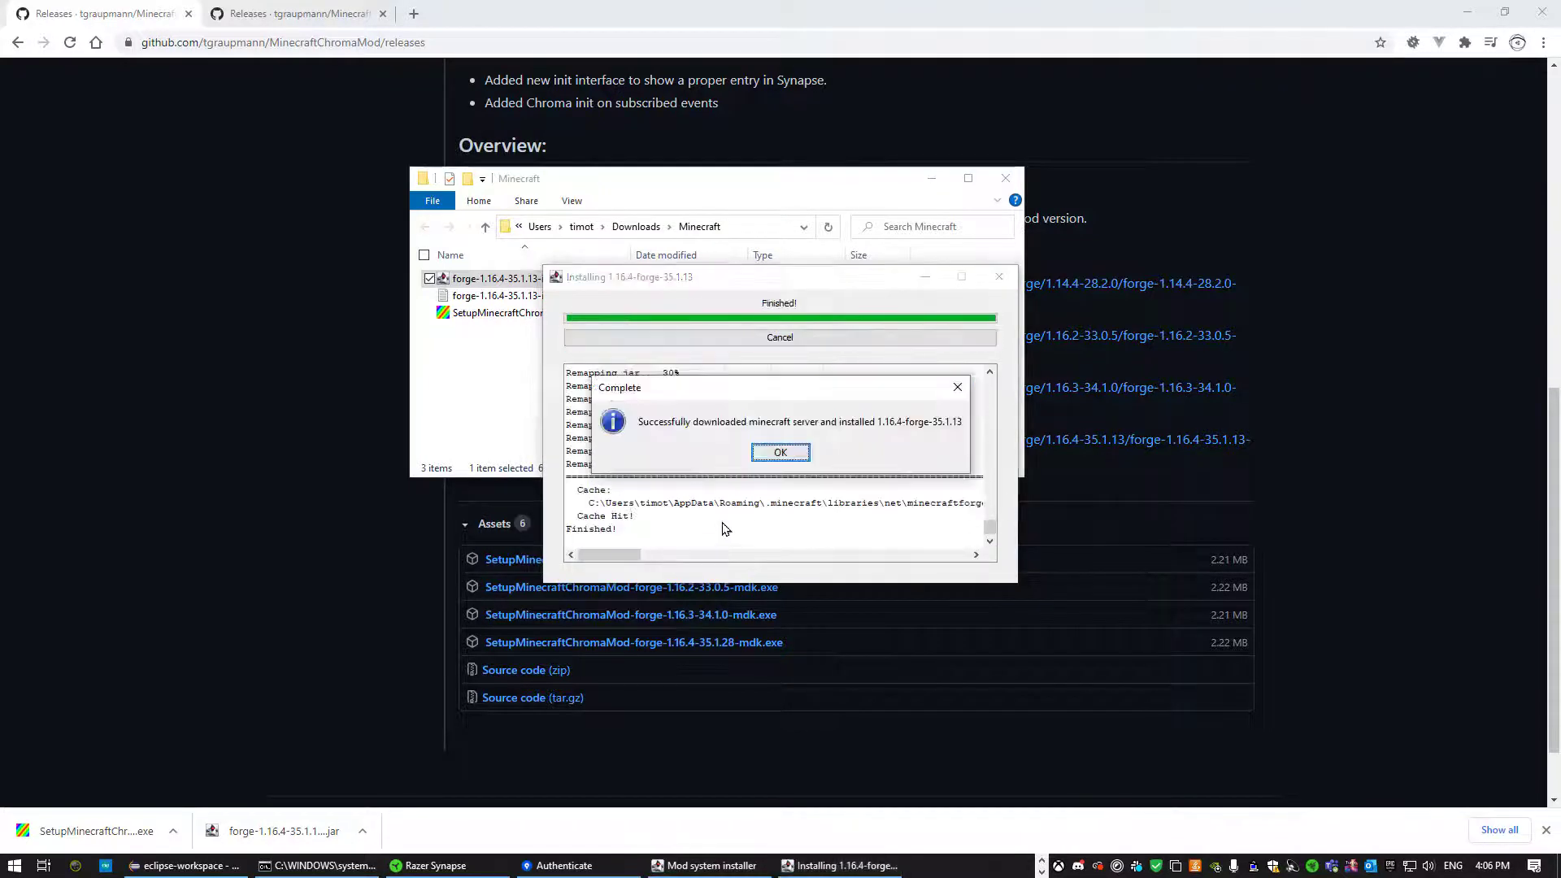
pyautogui.click(779, 453)
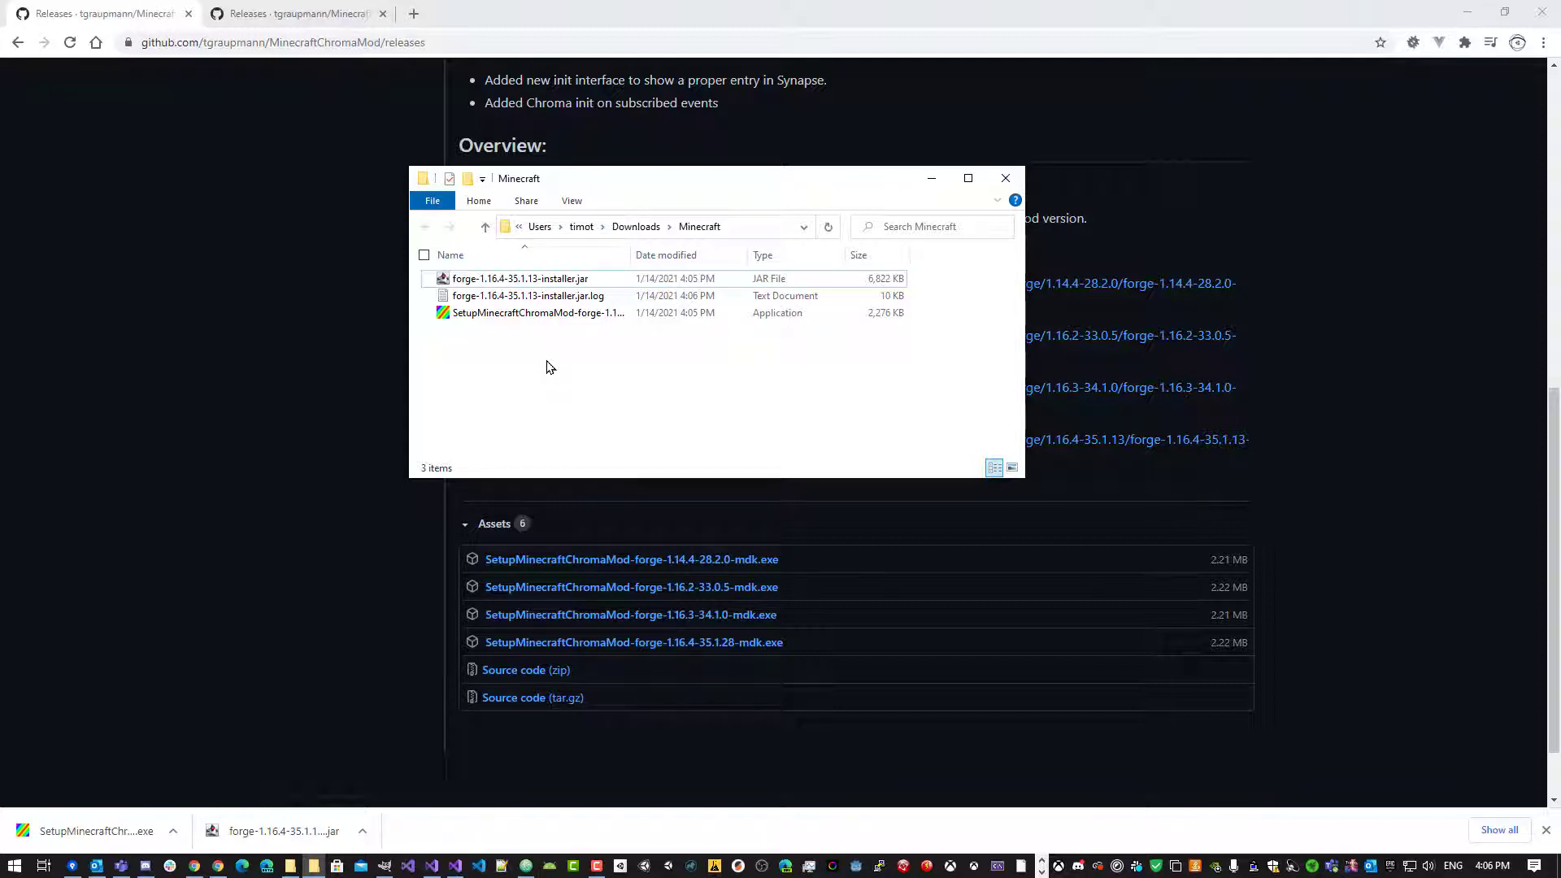
# Run unins000.exe in %appdata%\.minecraft\mods\MinecraftChromaMod and confirm removing the old Chroma mod.
pyautogui.press('super+r')
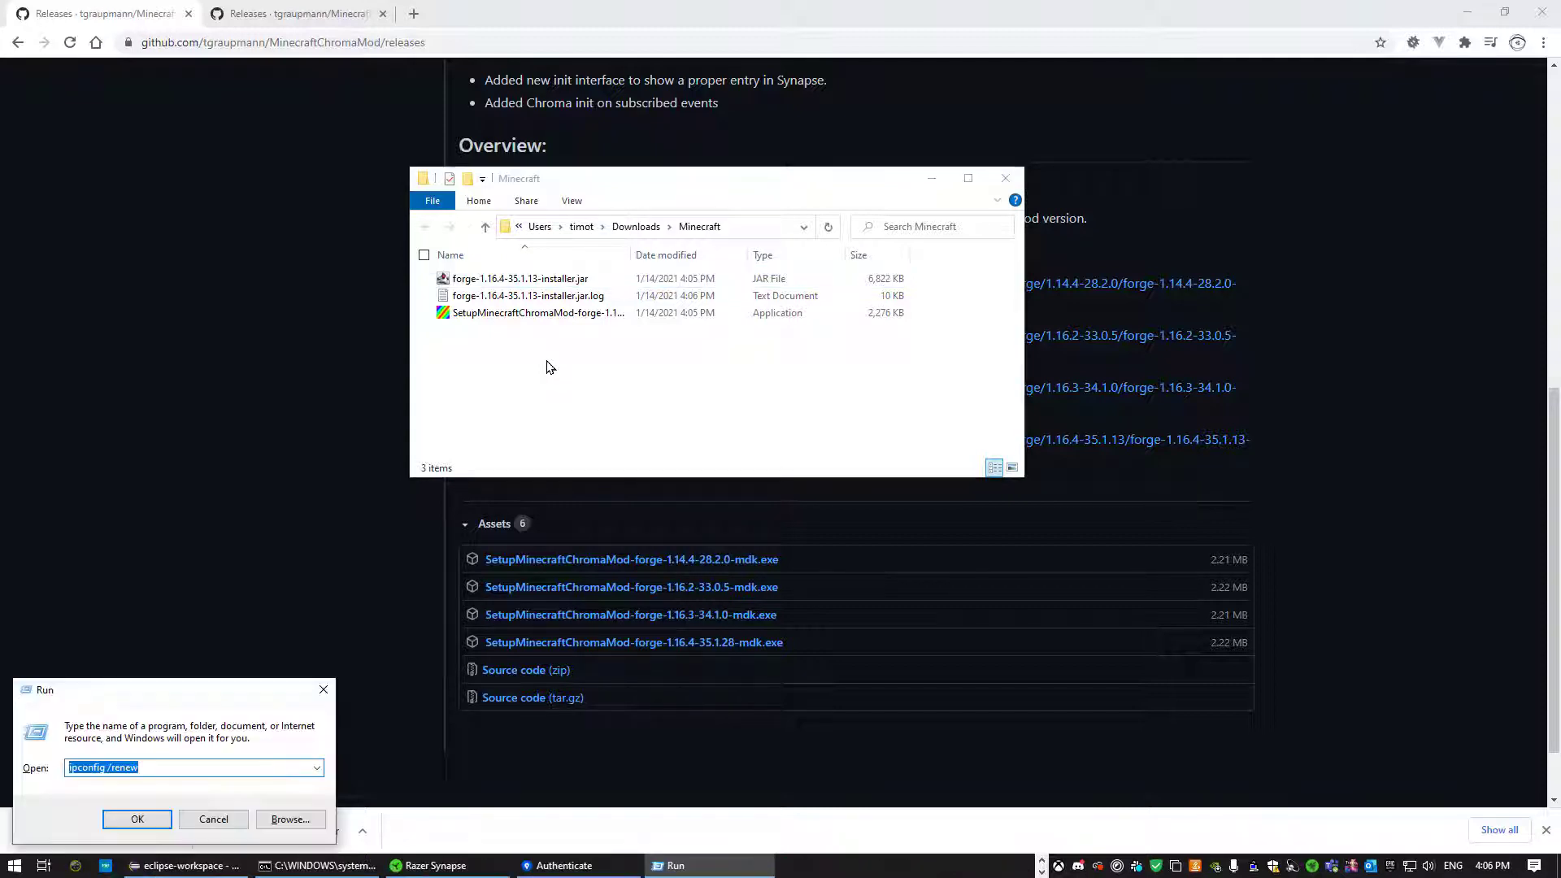
pyautogui.write('%')
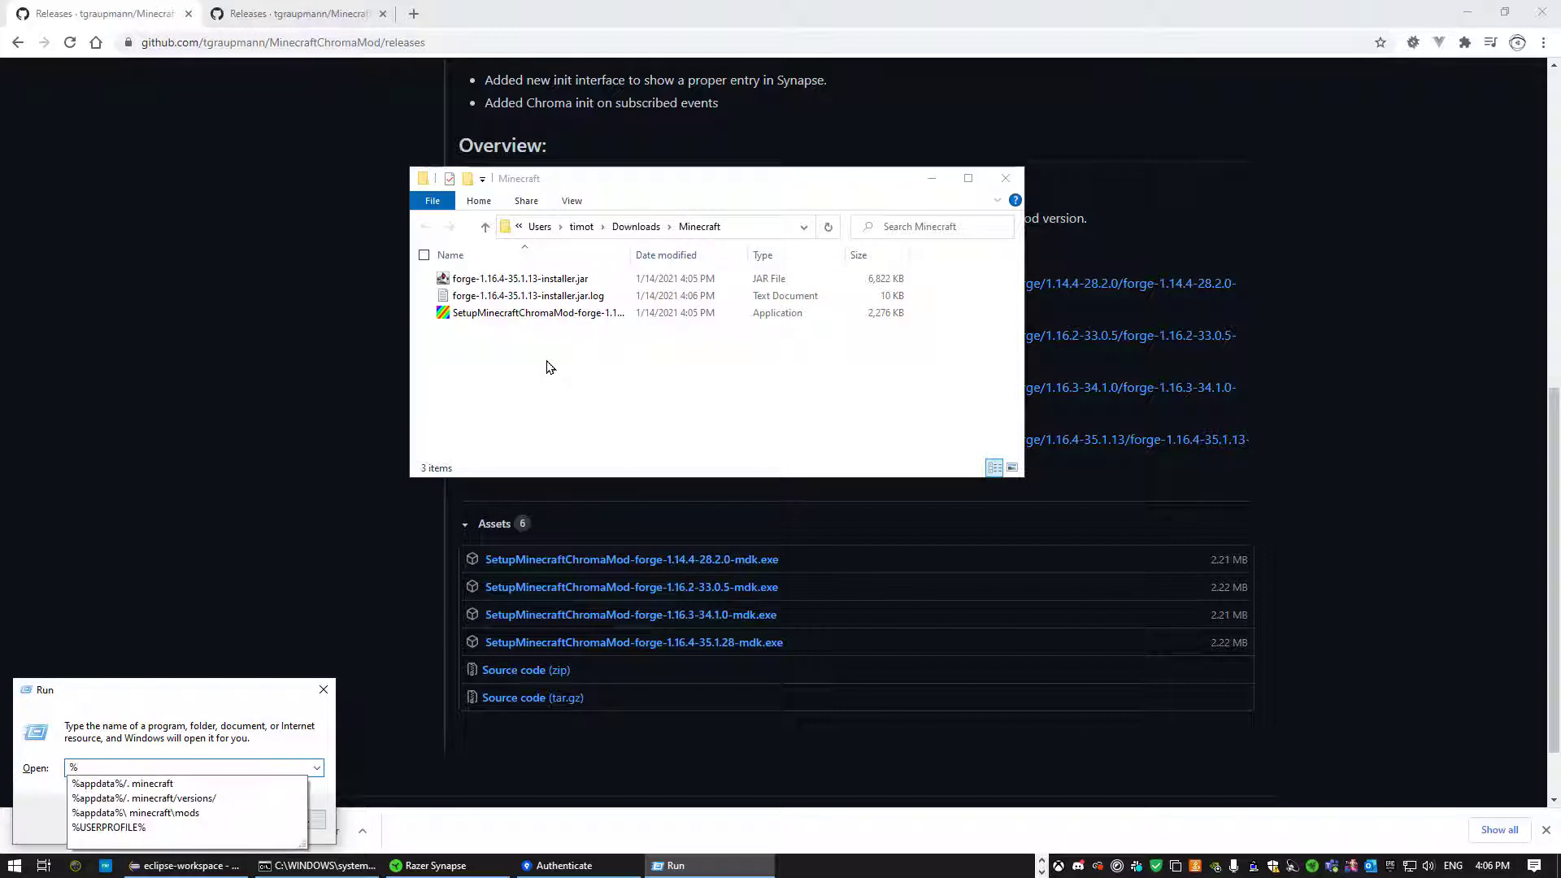
pyautogui.press('Down')
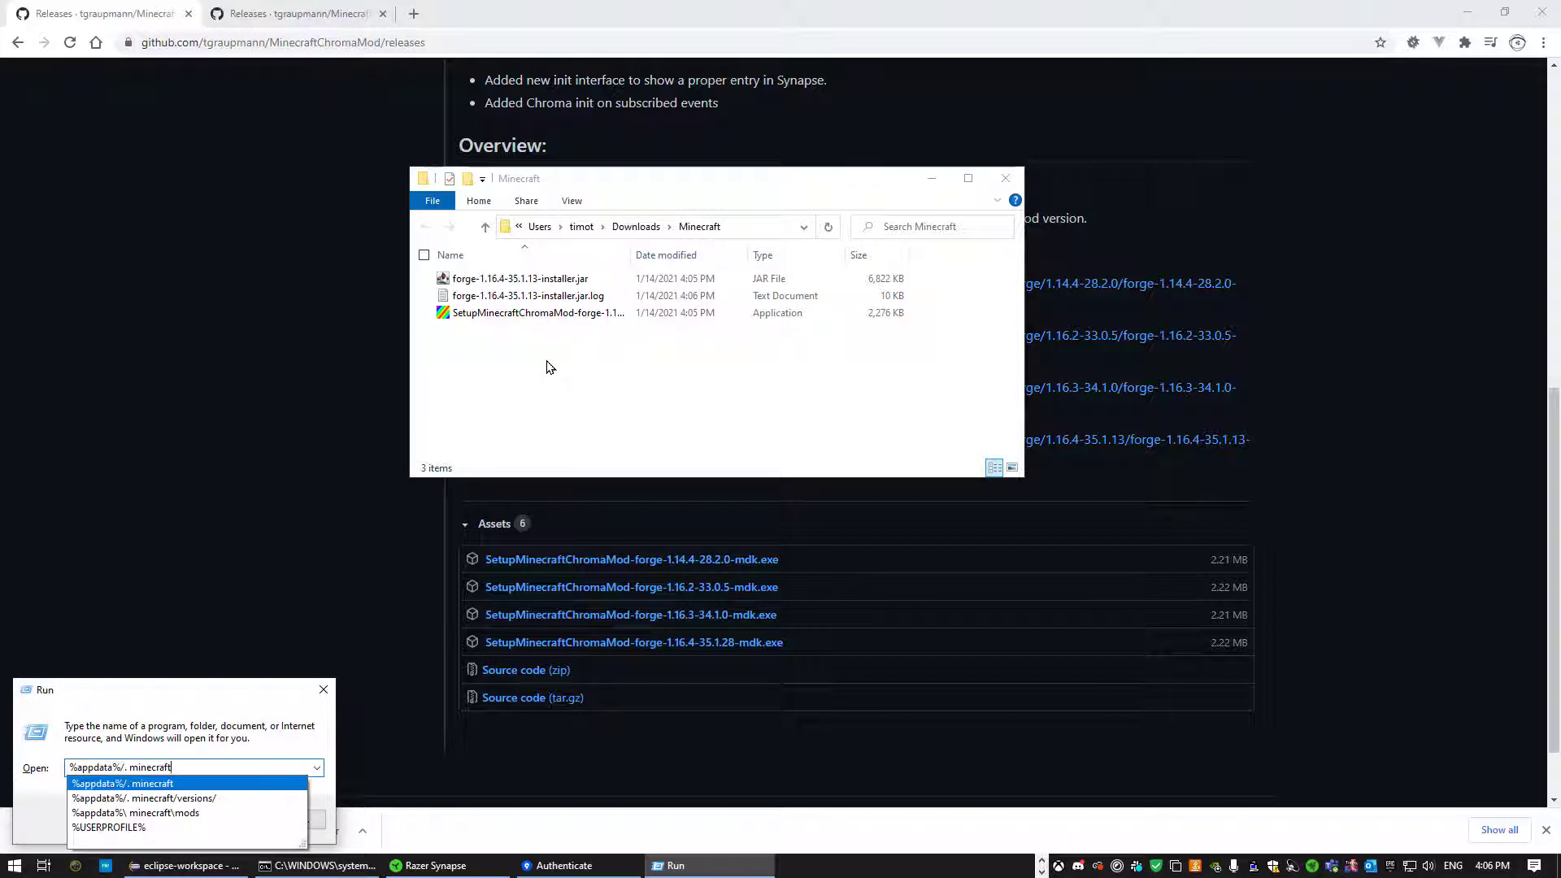
pyautogui.press('Return')
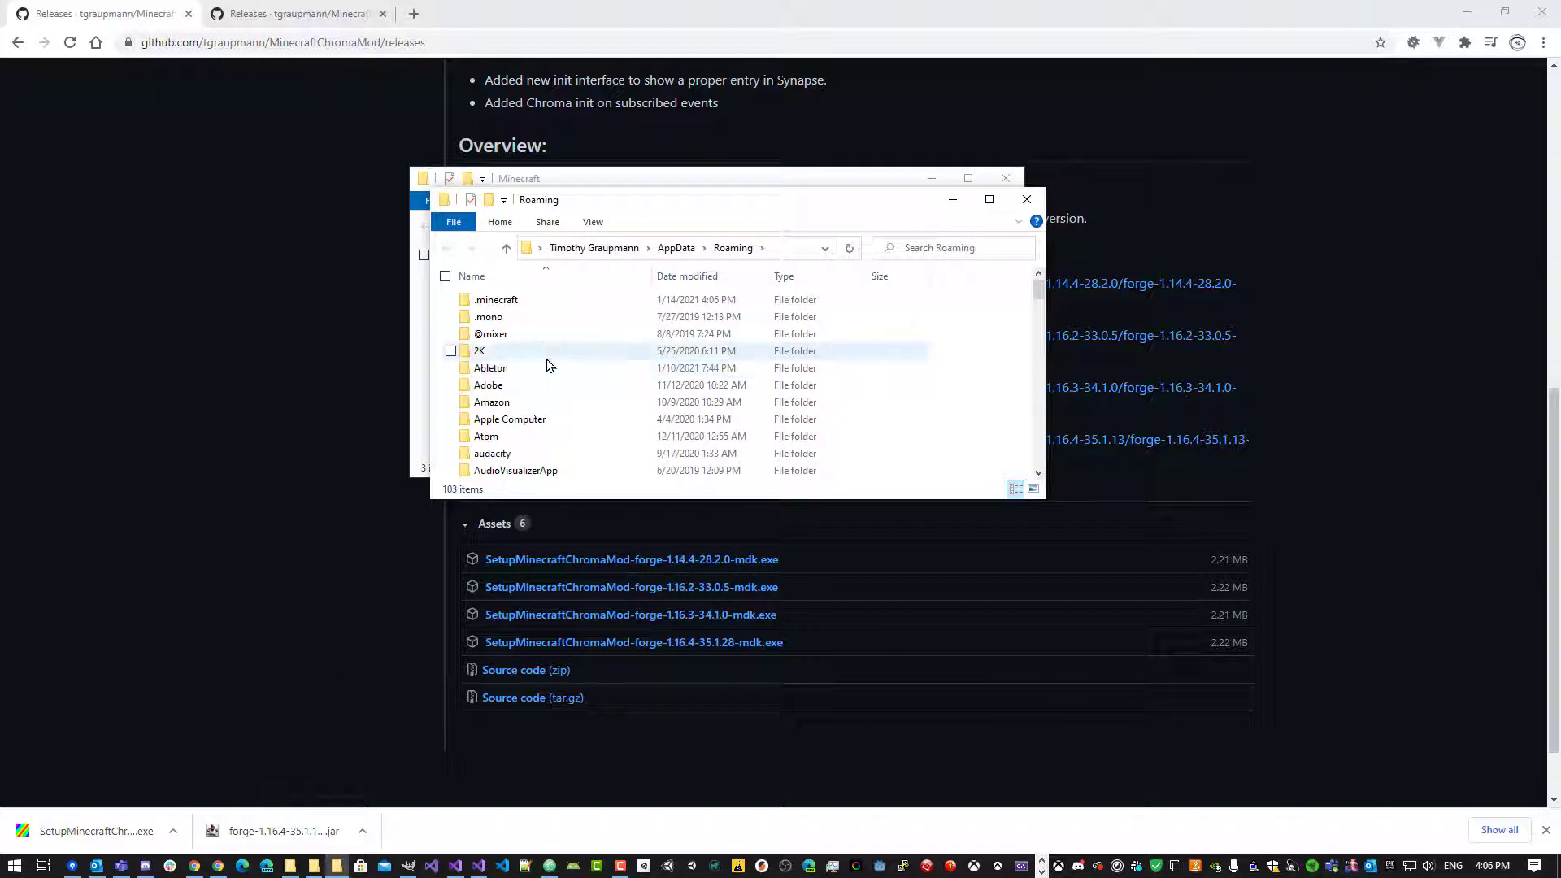
pyautogui.doubleClick(498, 300)
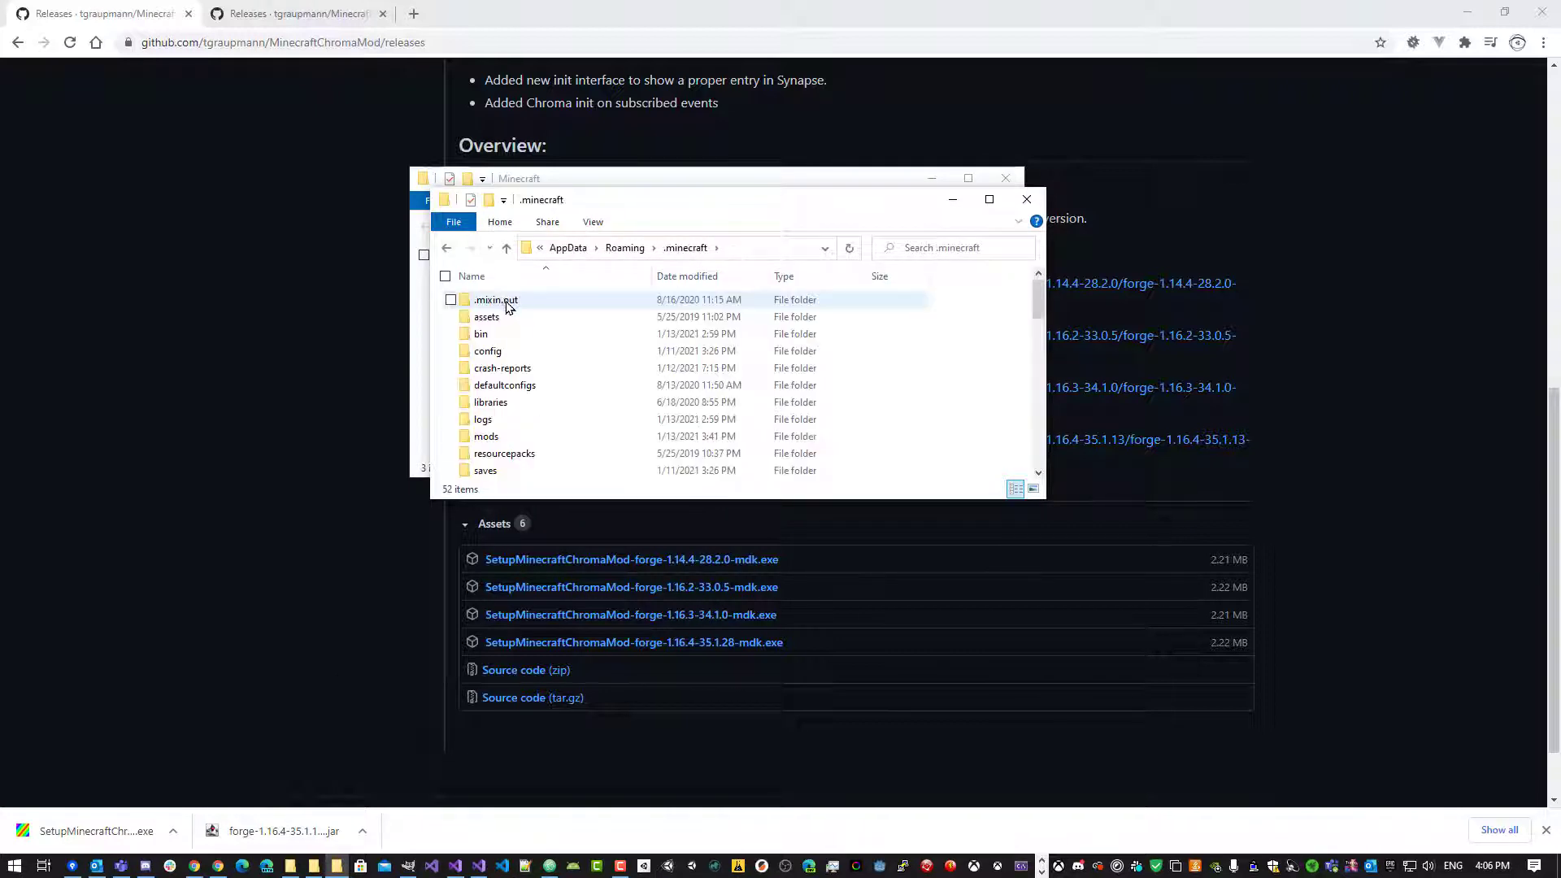
pyautogui.doubleClick(515, 438)
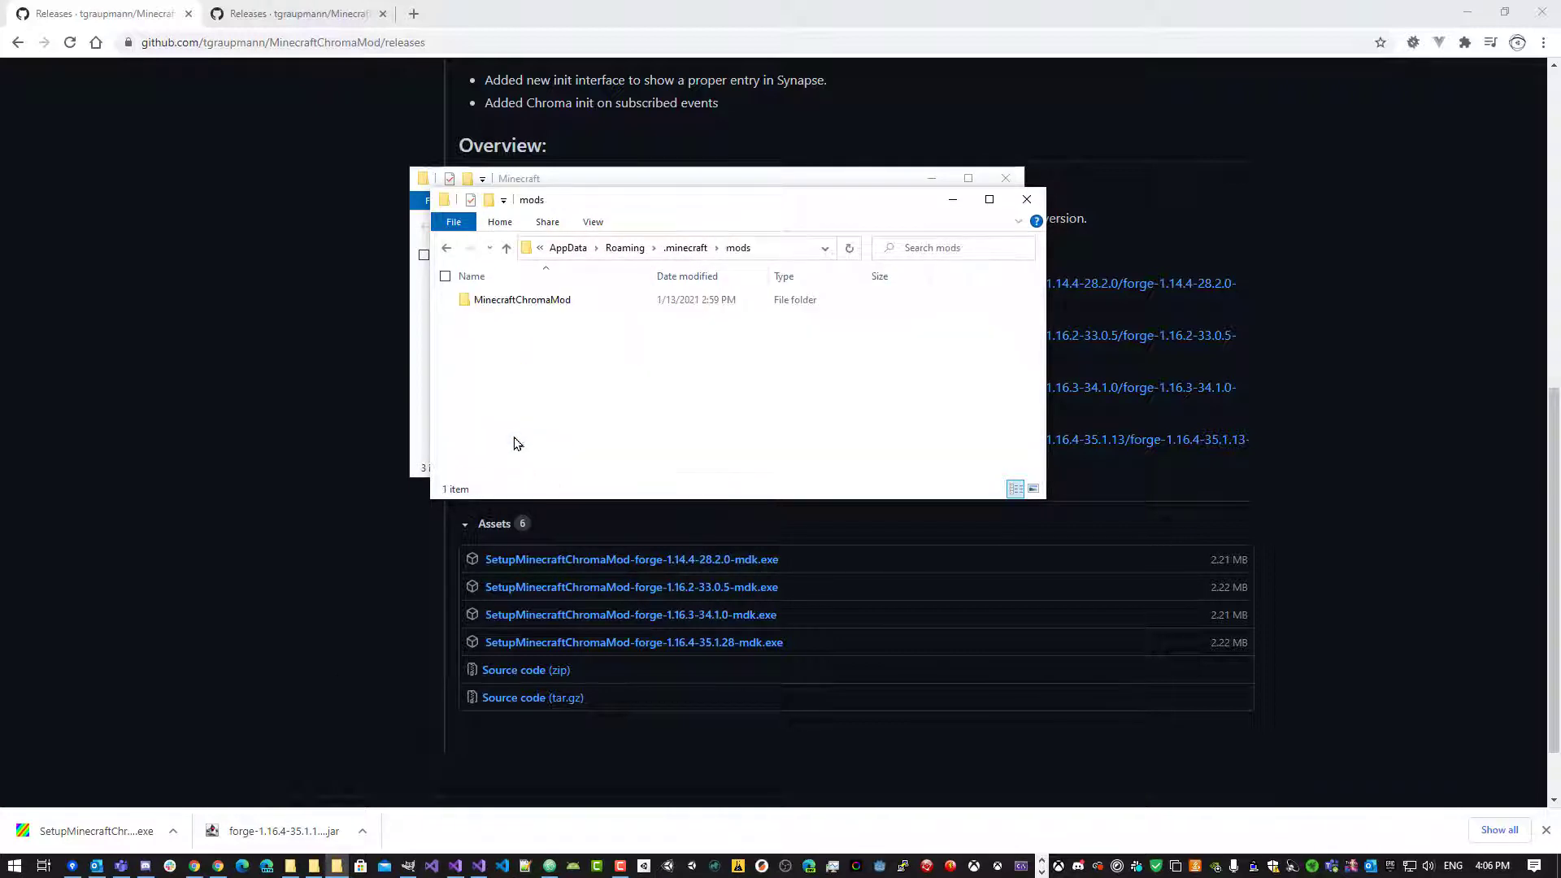
pyautogui.doubleClick(543, 304)
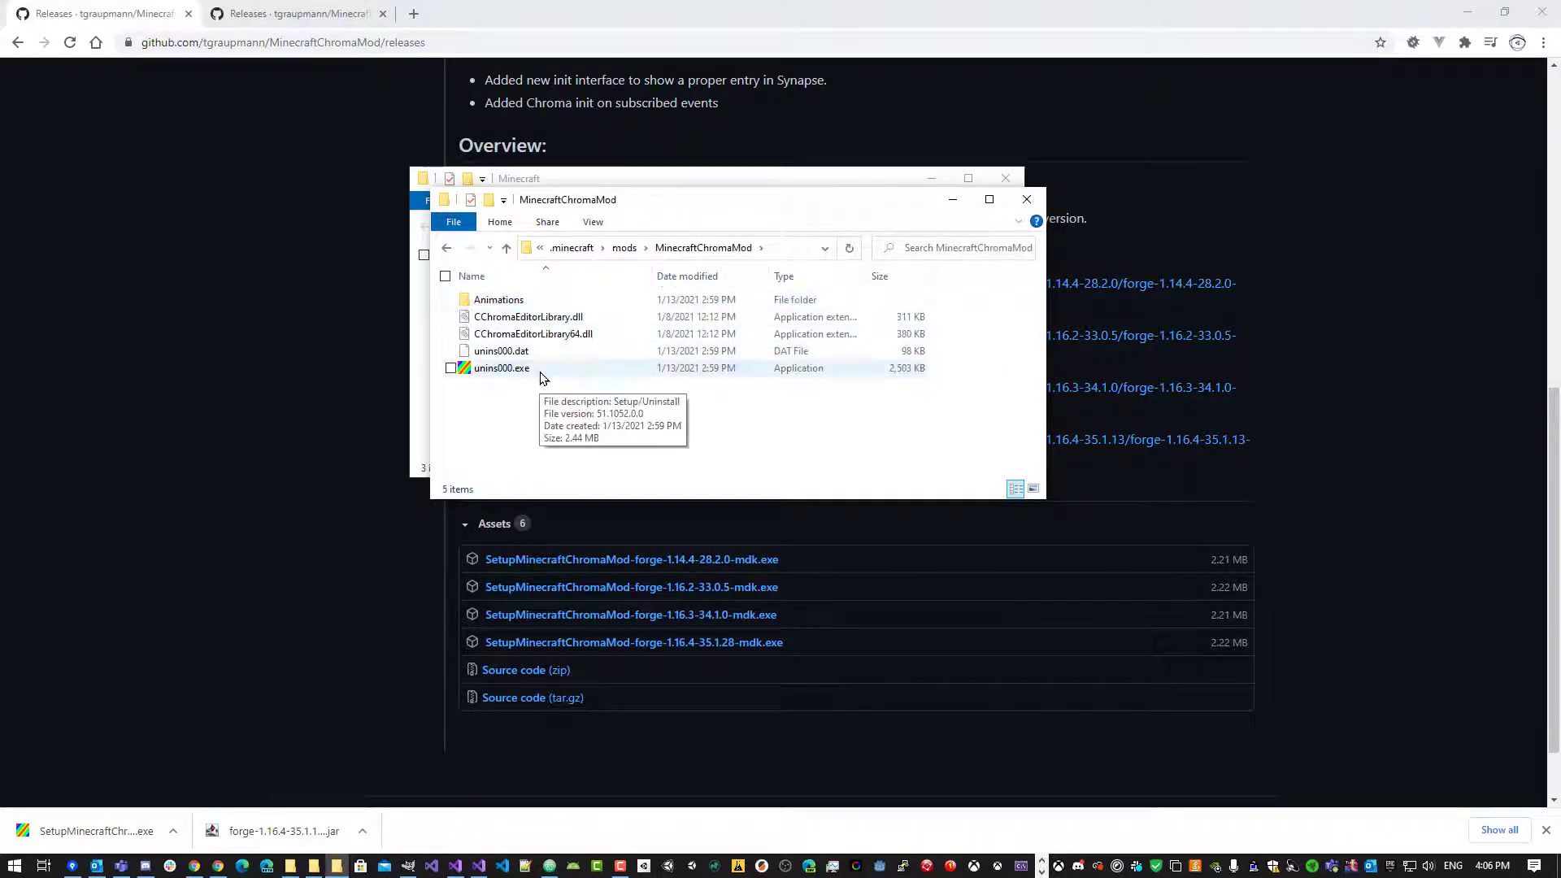
pyautogui.doubleClick(522, 371)
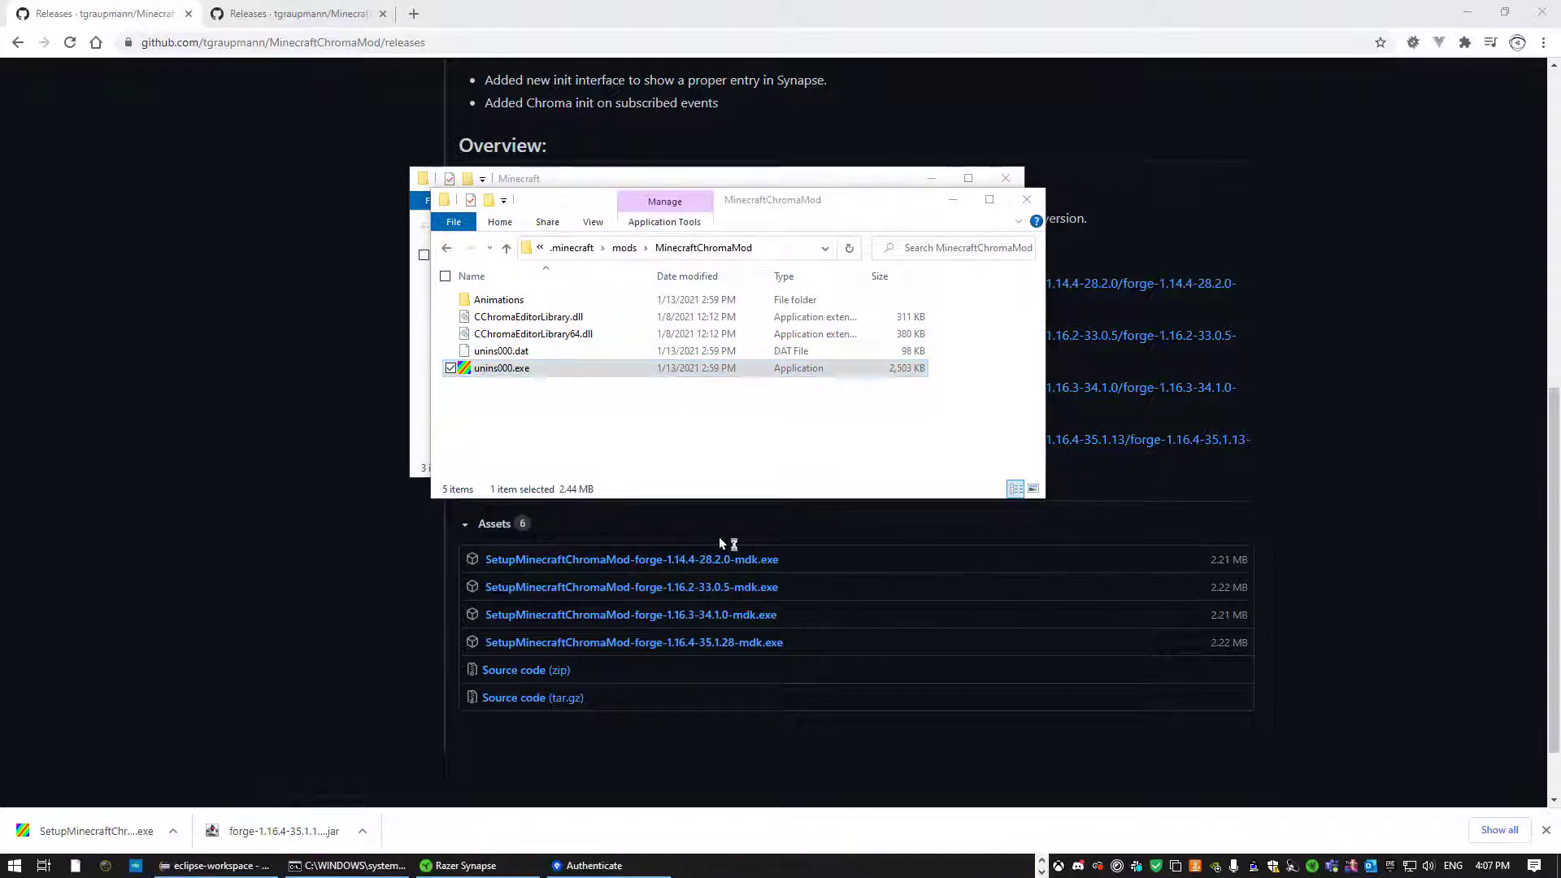
pyautogui.click(824, 495)
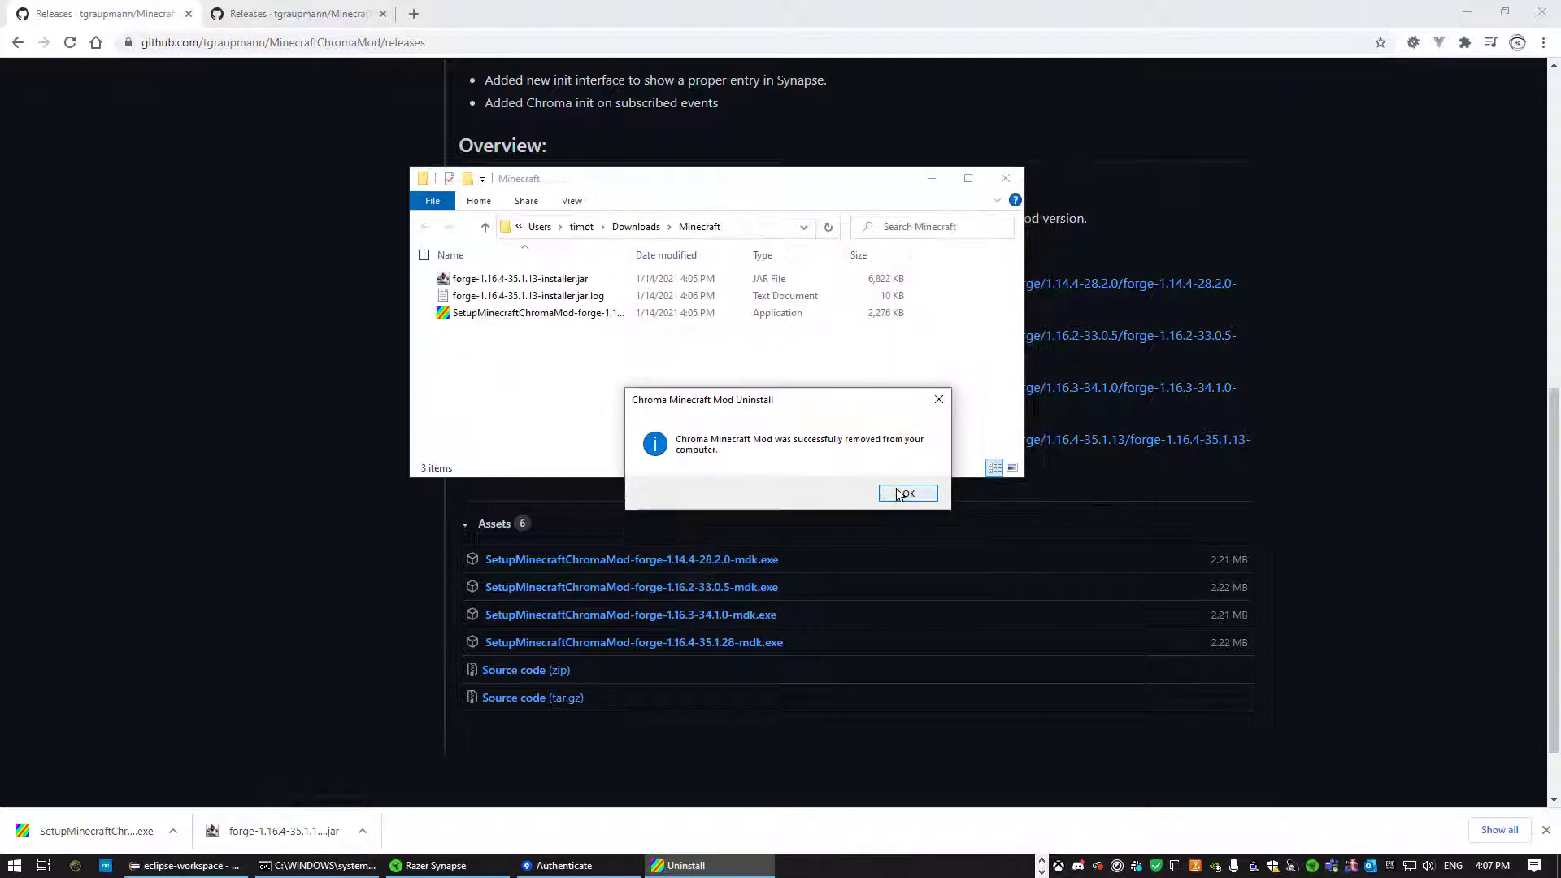
# Dismiss the removal message and open the empty .minecraft\mods folder beside Downloads\Minecraft.
pyautogui.click(898, 489)
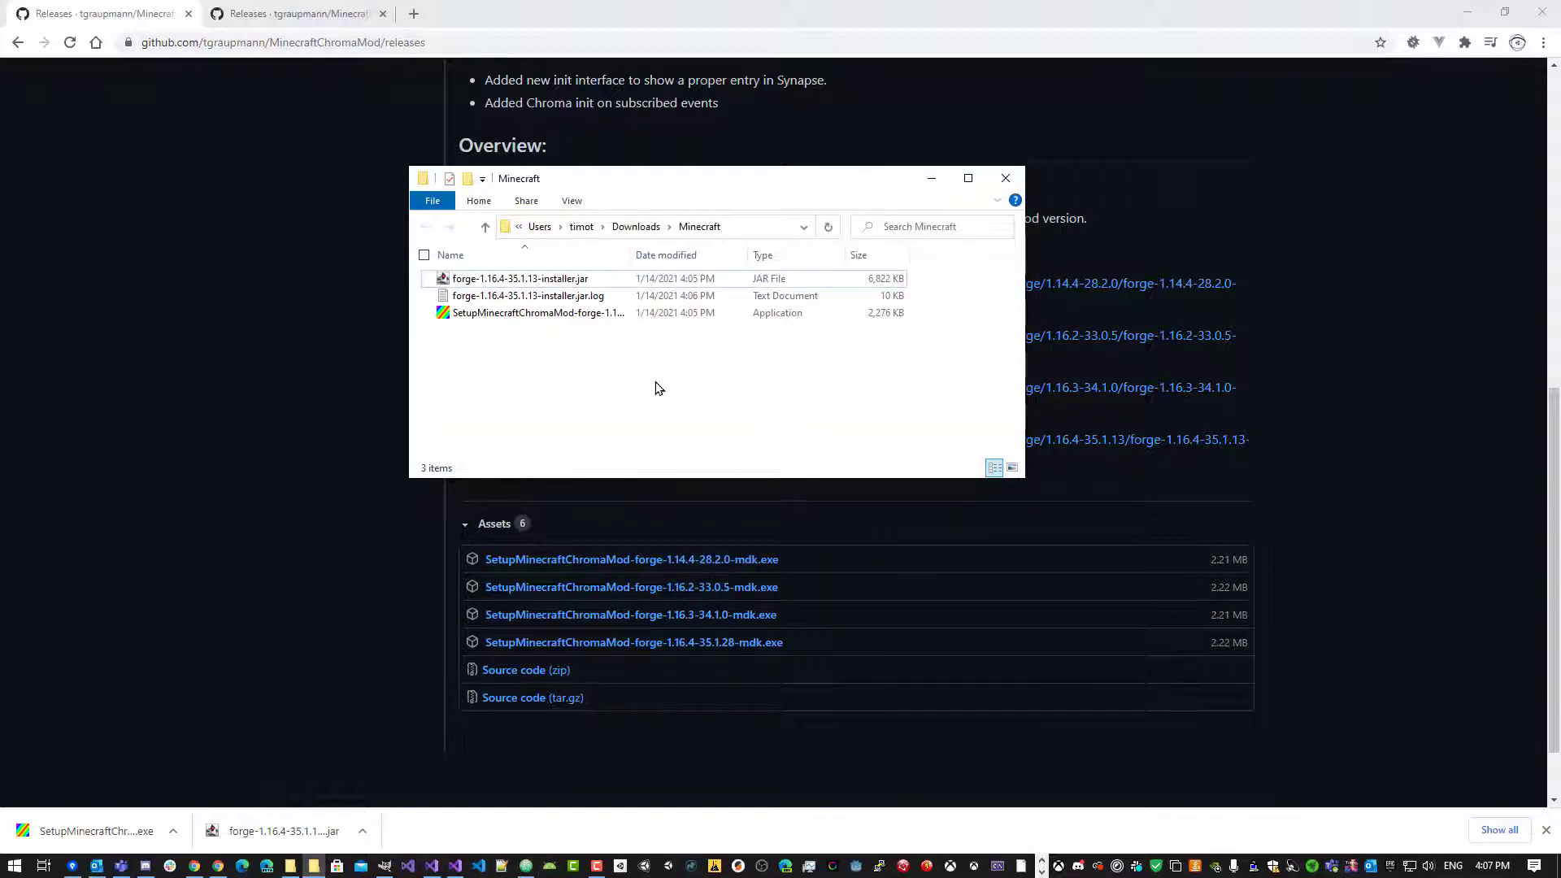
pyautogui.press('super+r')
pyautogui.press('End')
pyautogui.press('Left')
pyautogui.press('Left')
pyautogui.press('Left')
pyautogui.press('Left')
pyautogui.press('Left')
pyautogui.press('Left')
pyautogui.press('BackSpace')
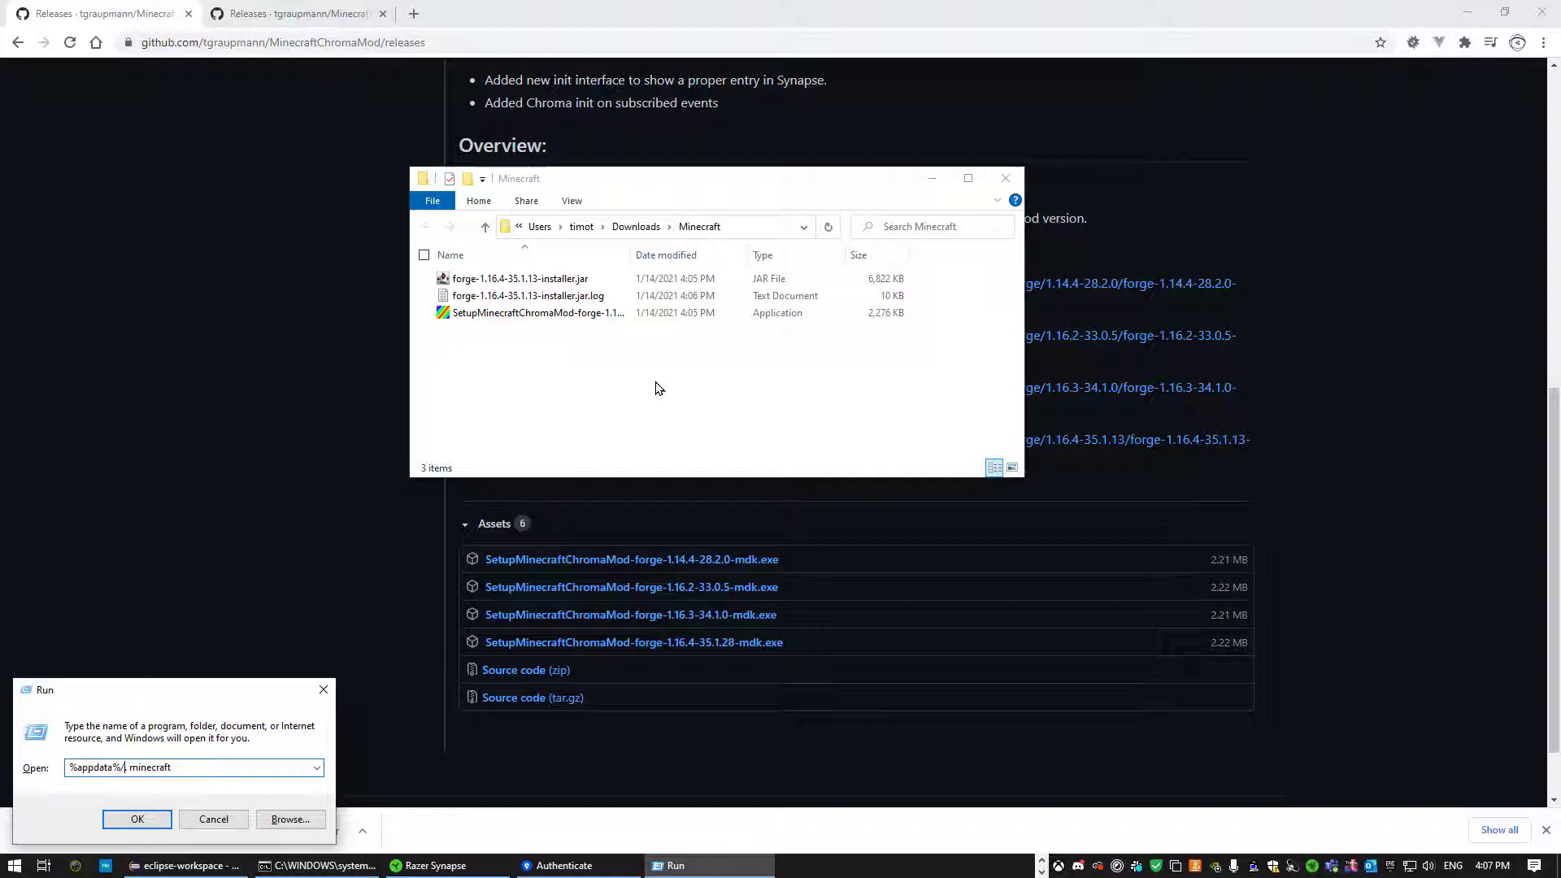
pyautogui.press('Return')
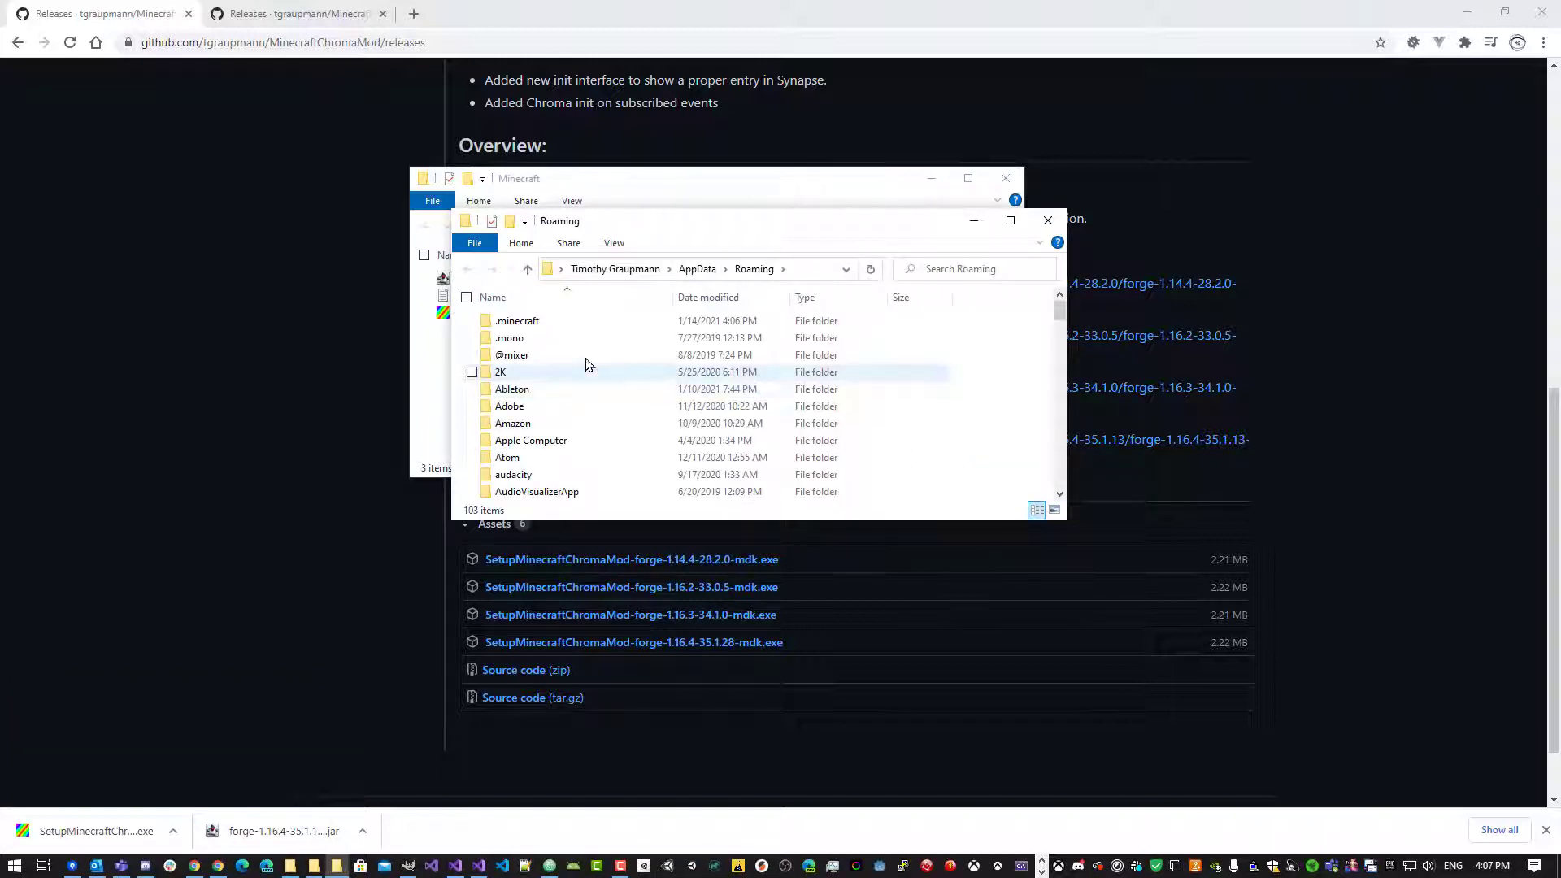
pyautogui.doubleClick(524, 321)
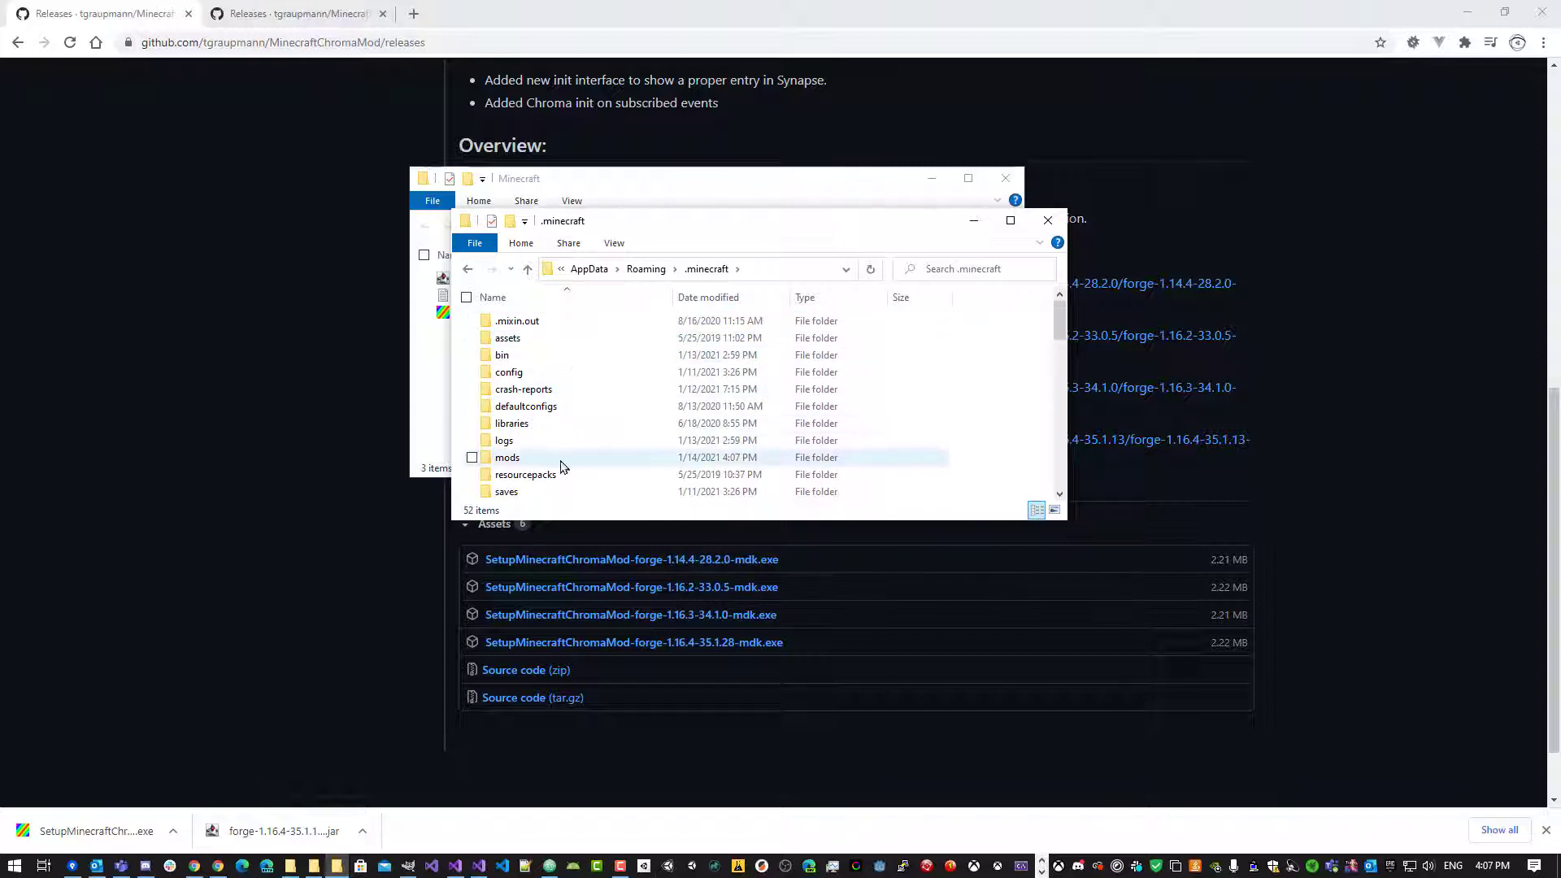
pyautogui.doubleClick(532, 458)
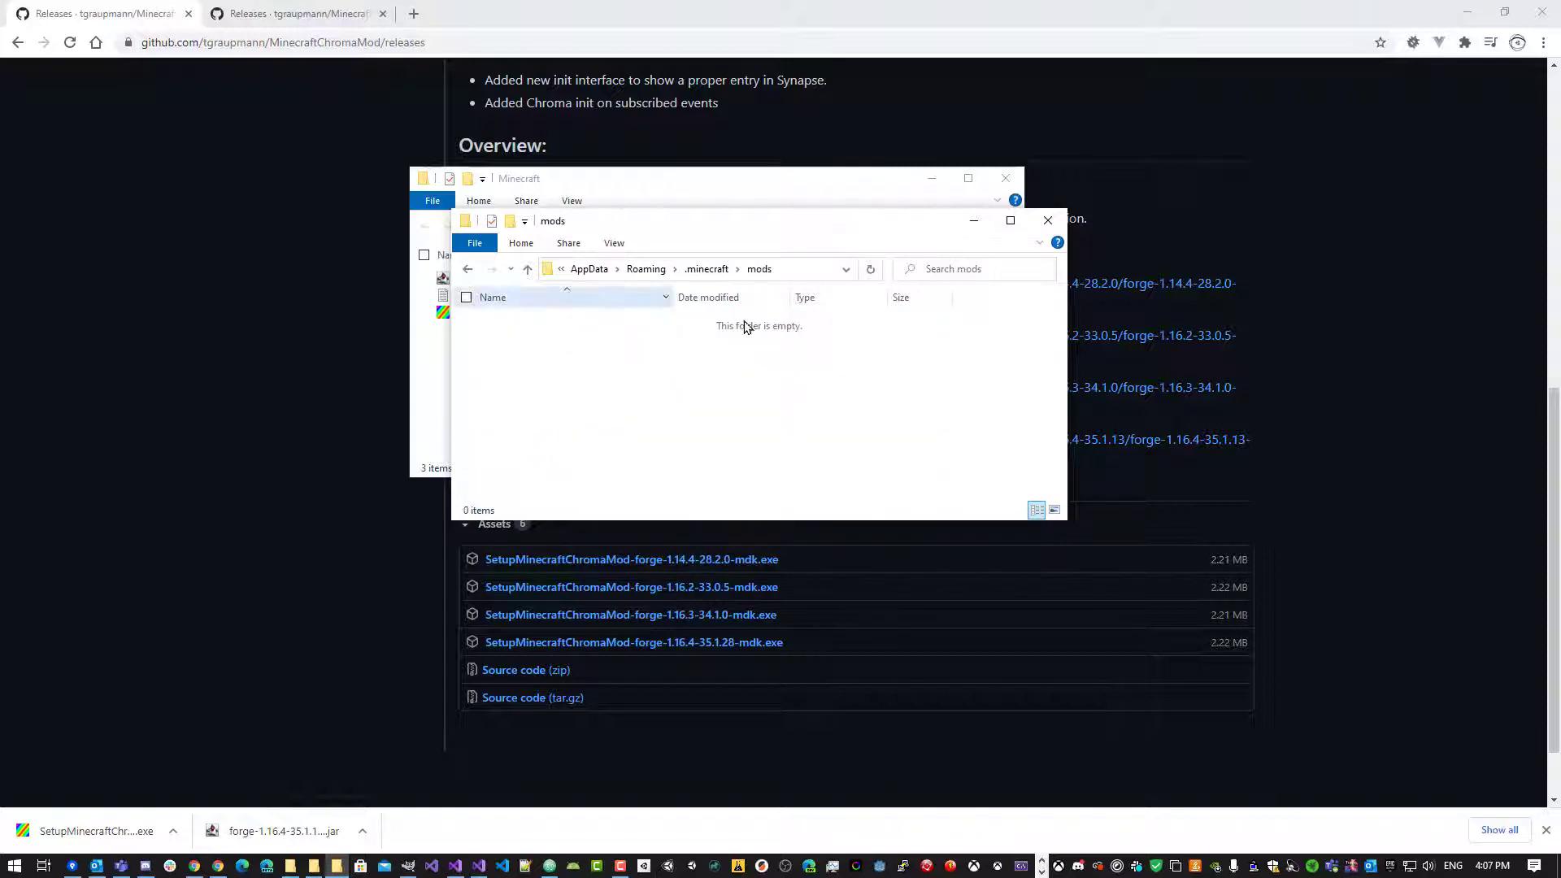
pyautogui.moveTo(782, 235); pyautogui.dragTo(966, 393)
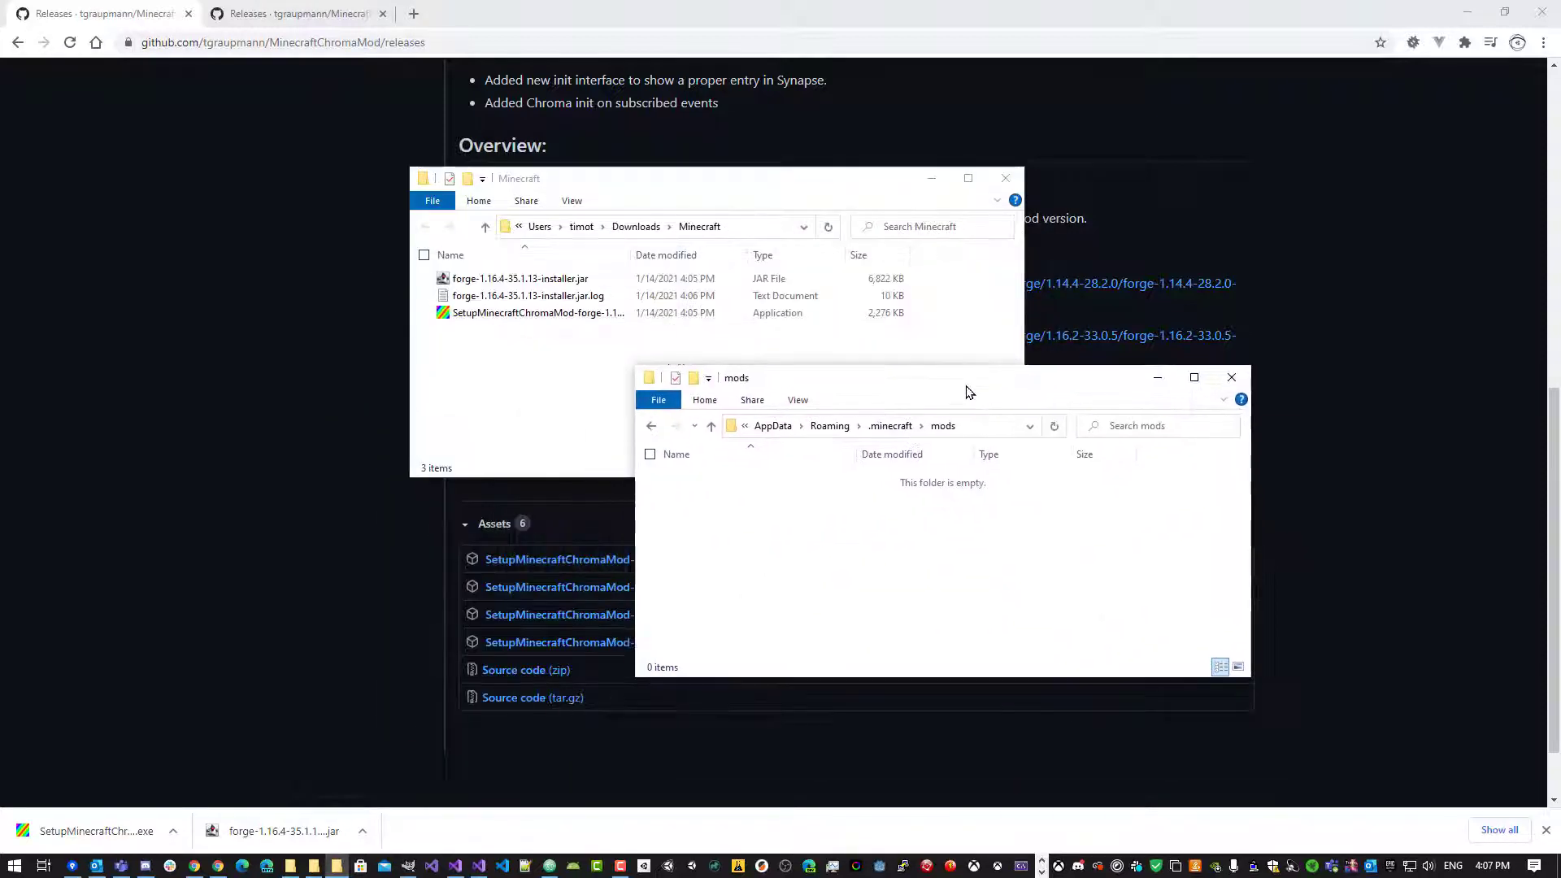
pyautogui.click(589, 474)
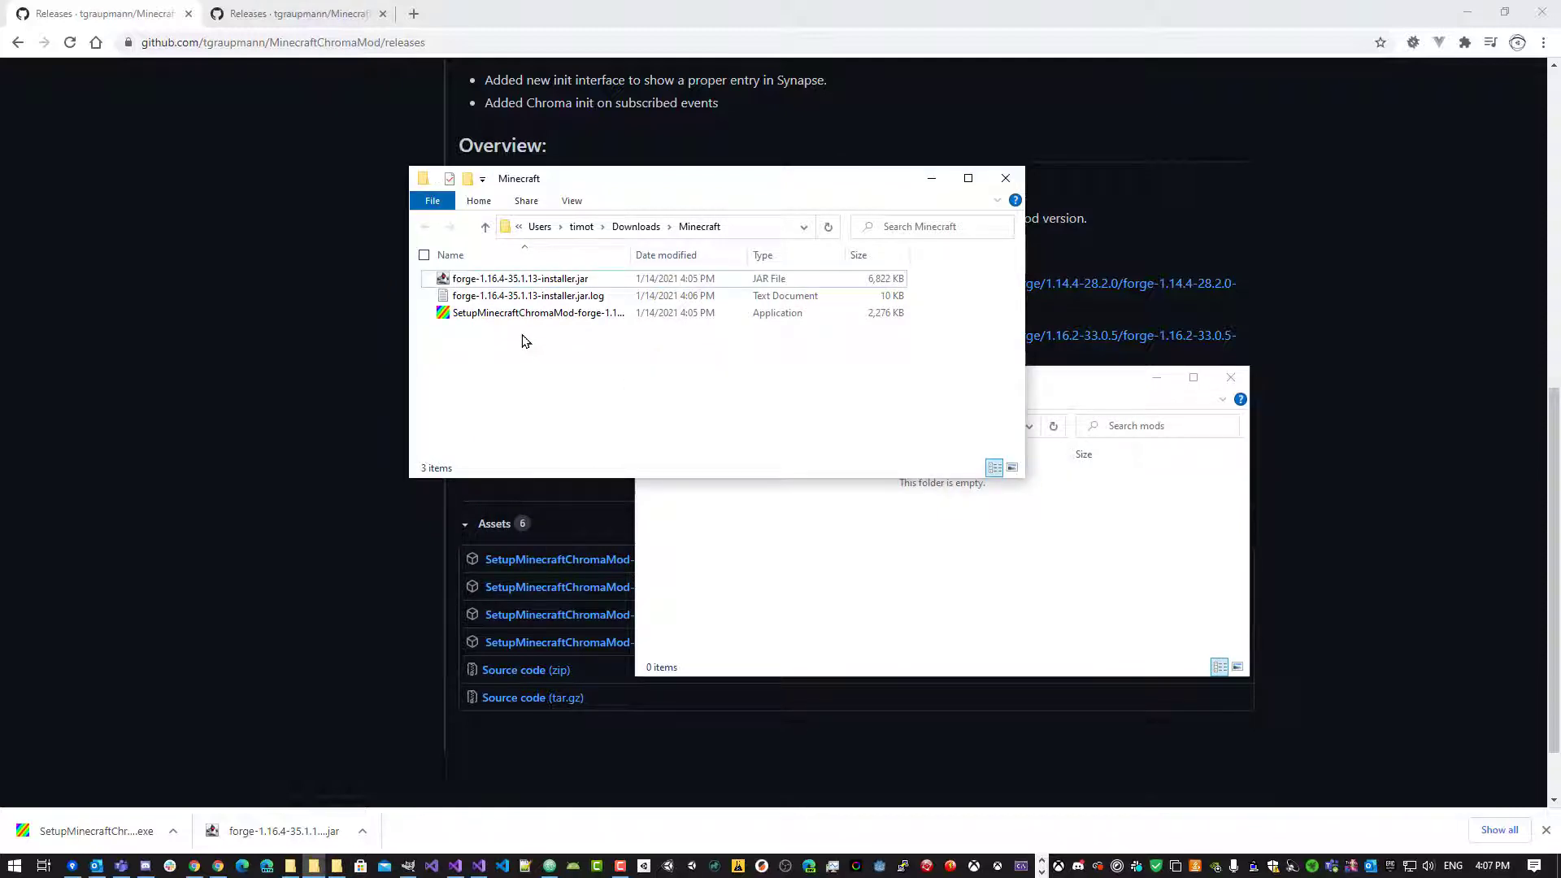
# Run SetupMinecraftChromaMod past the unrecognized-app warning and install with the default destination.
pyautogui.doubleClick(524, 322)
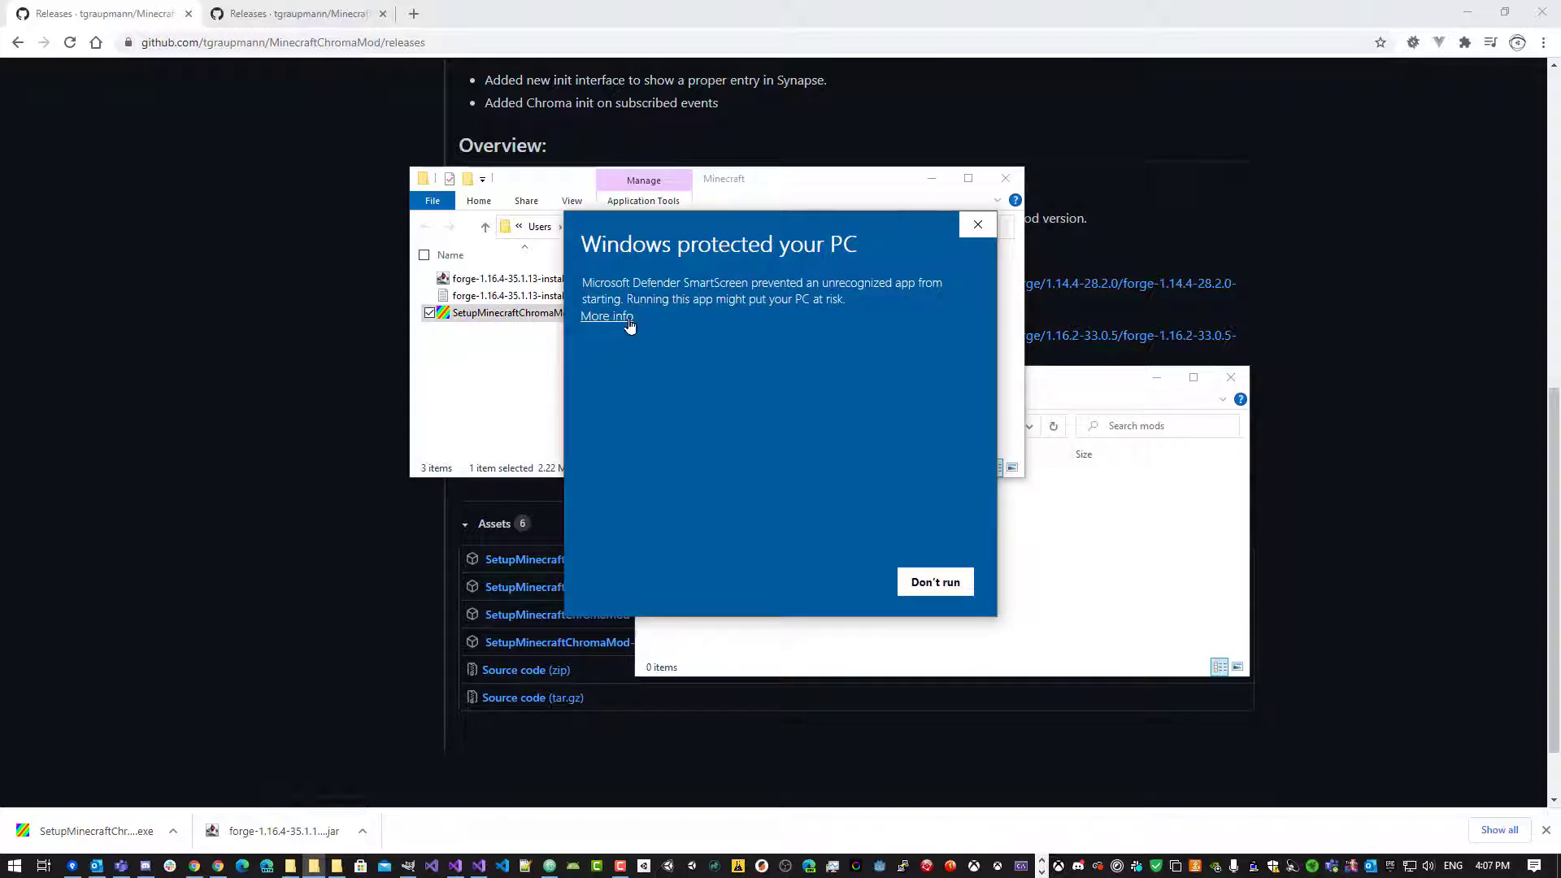
pyautogui.click(605, 319)
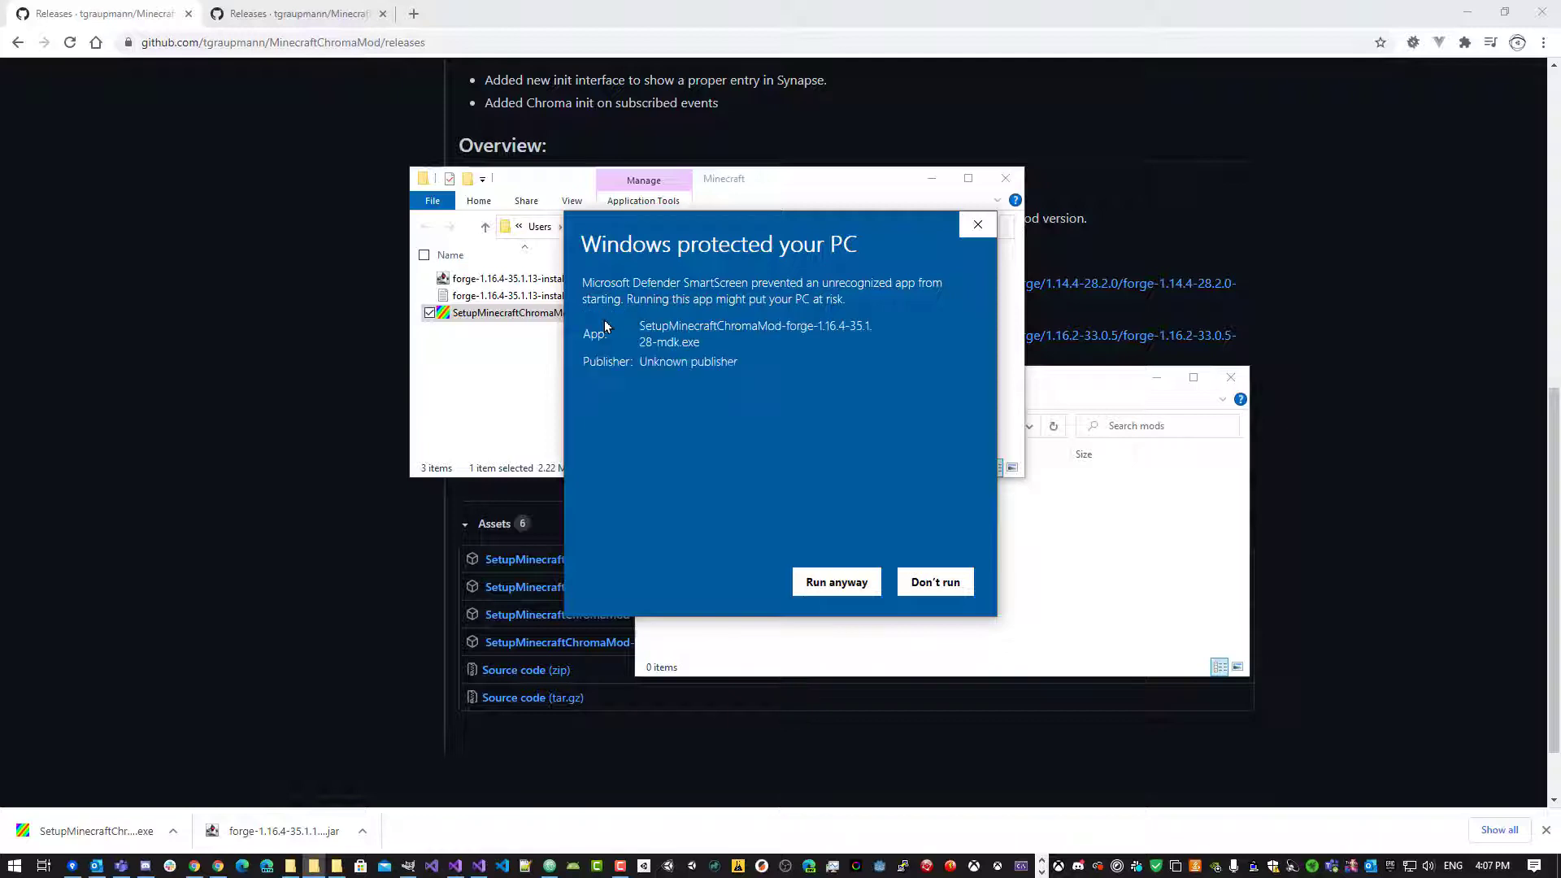
pyautogui.click(827, 589)
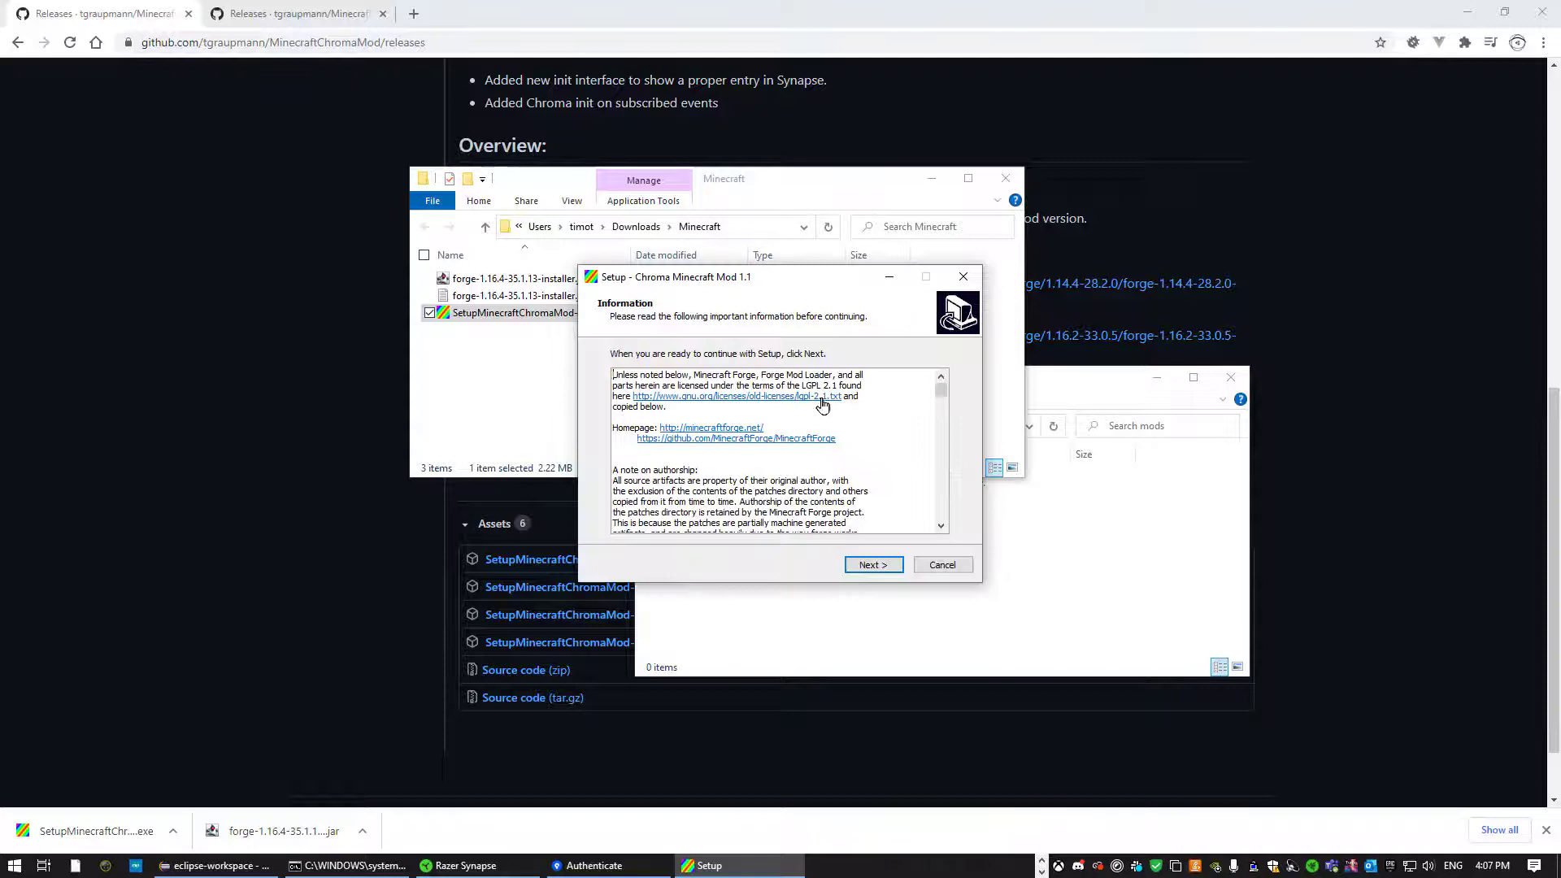
pyautogui.click(871, 565)
pyautogui.click(871, 565)
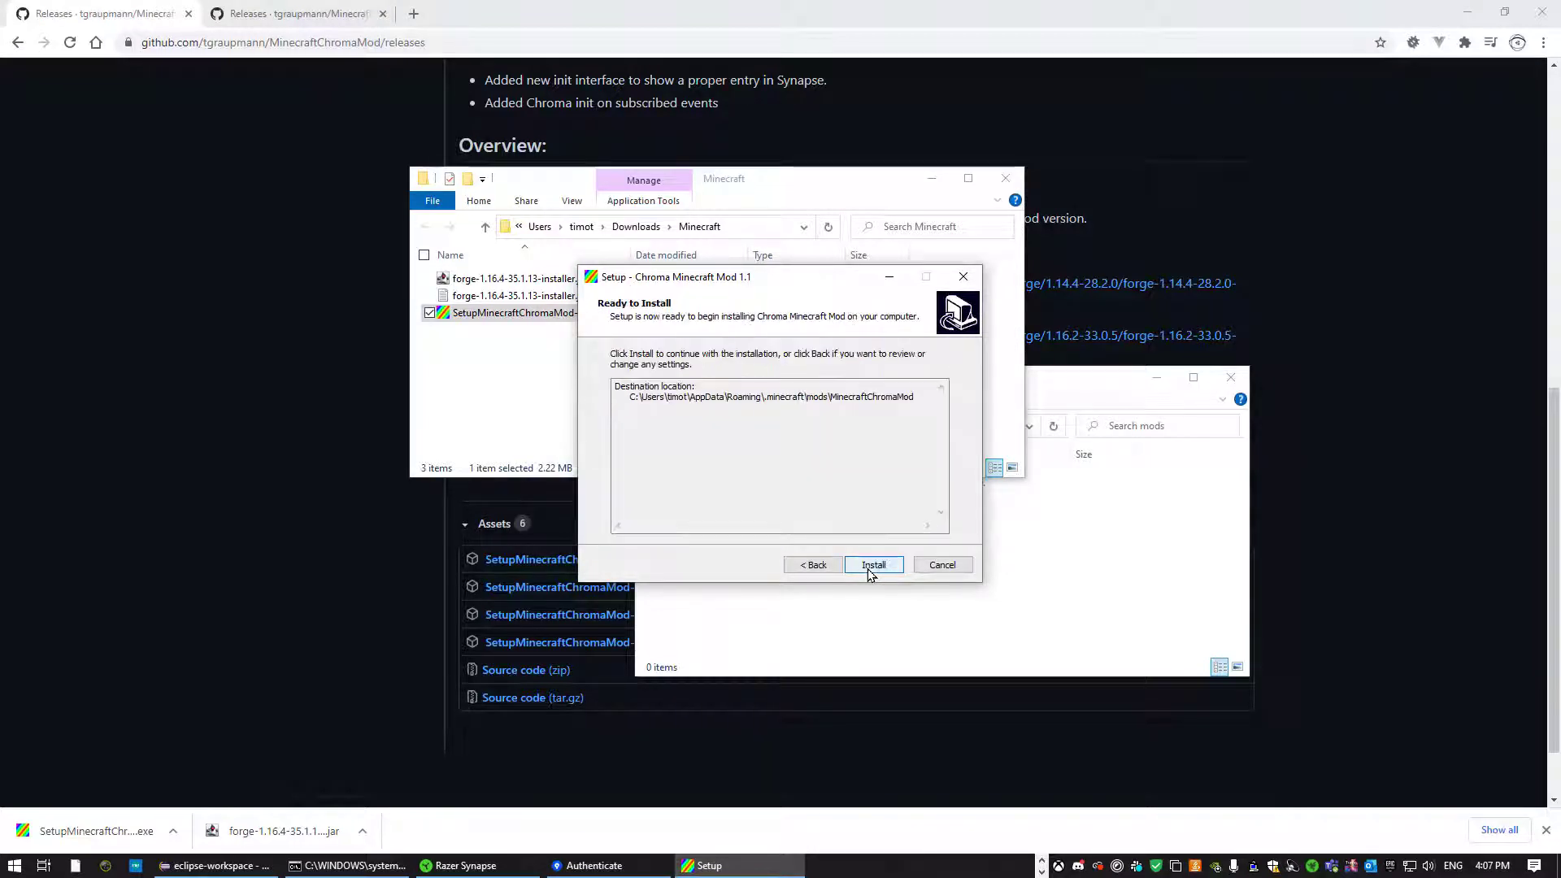
pyautogui.click(871, 565)
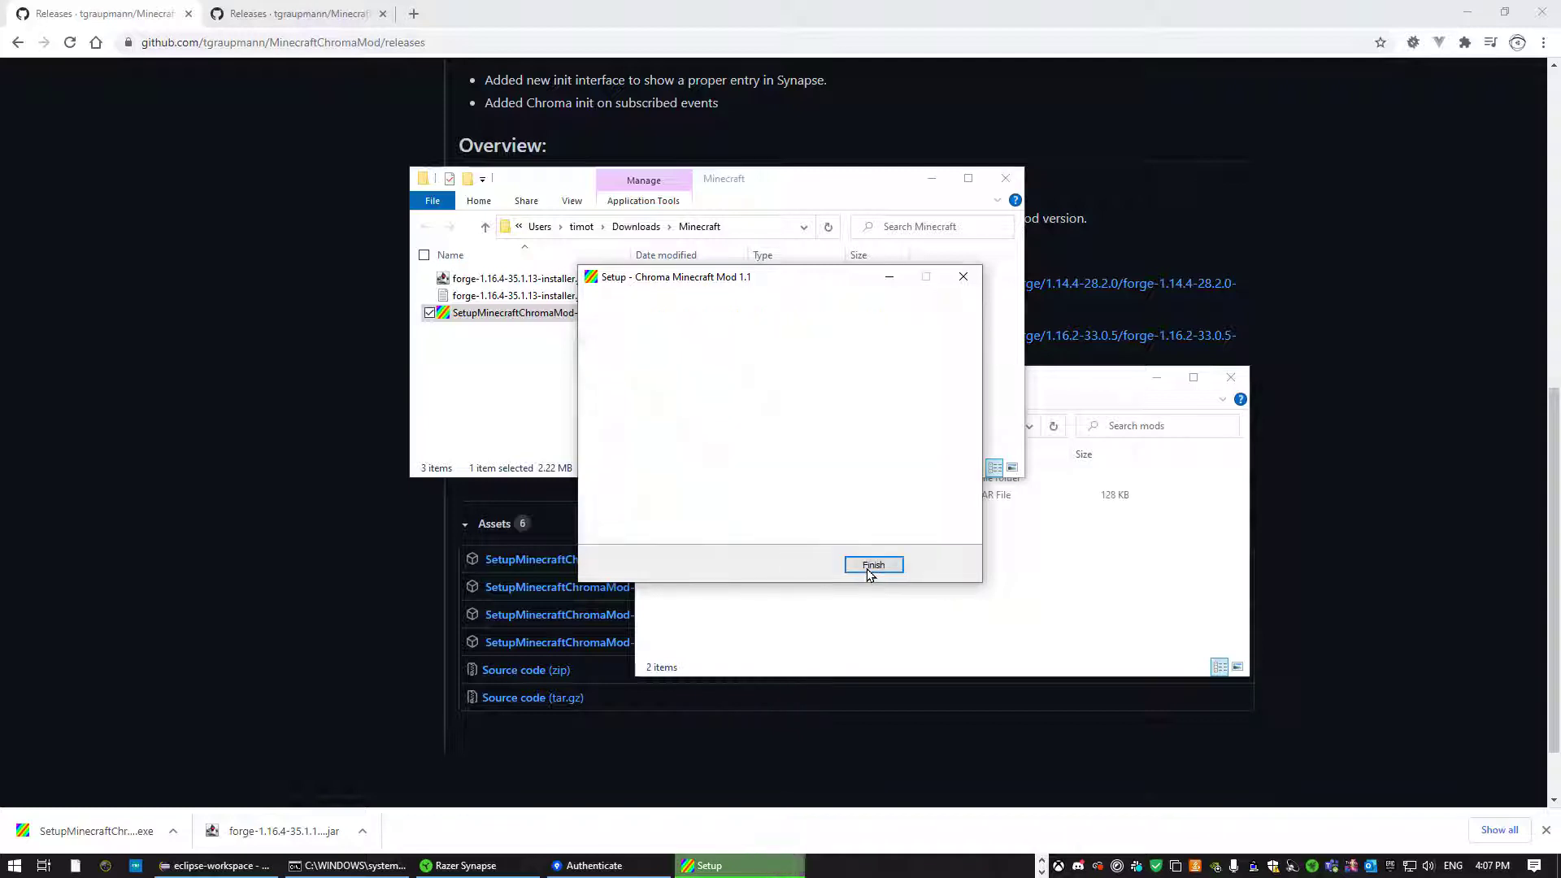
# Close the finished installer and open the new MinecraftChromaMod folder in mods.
pyautogui.click(871, 565)
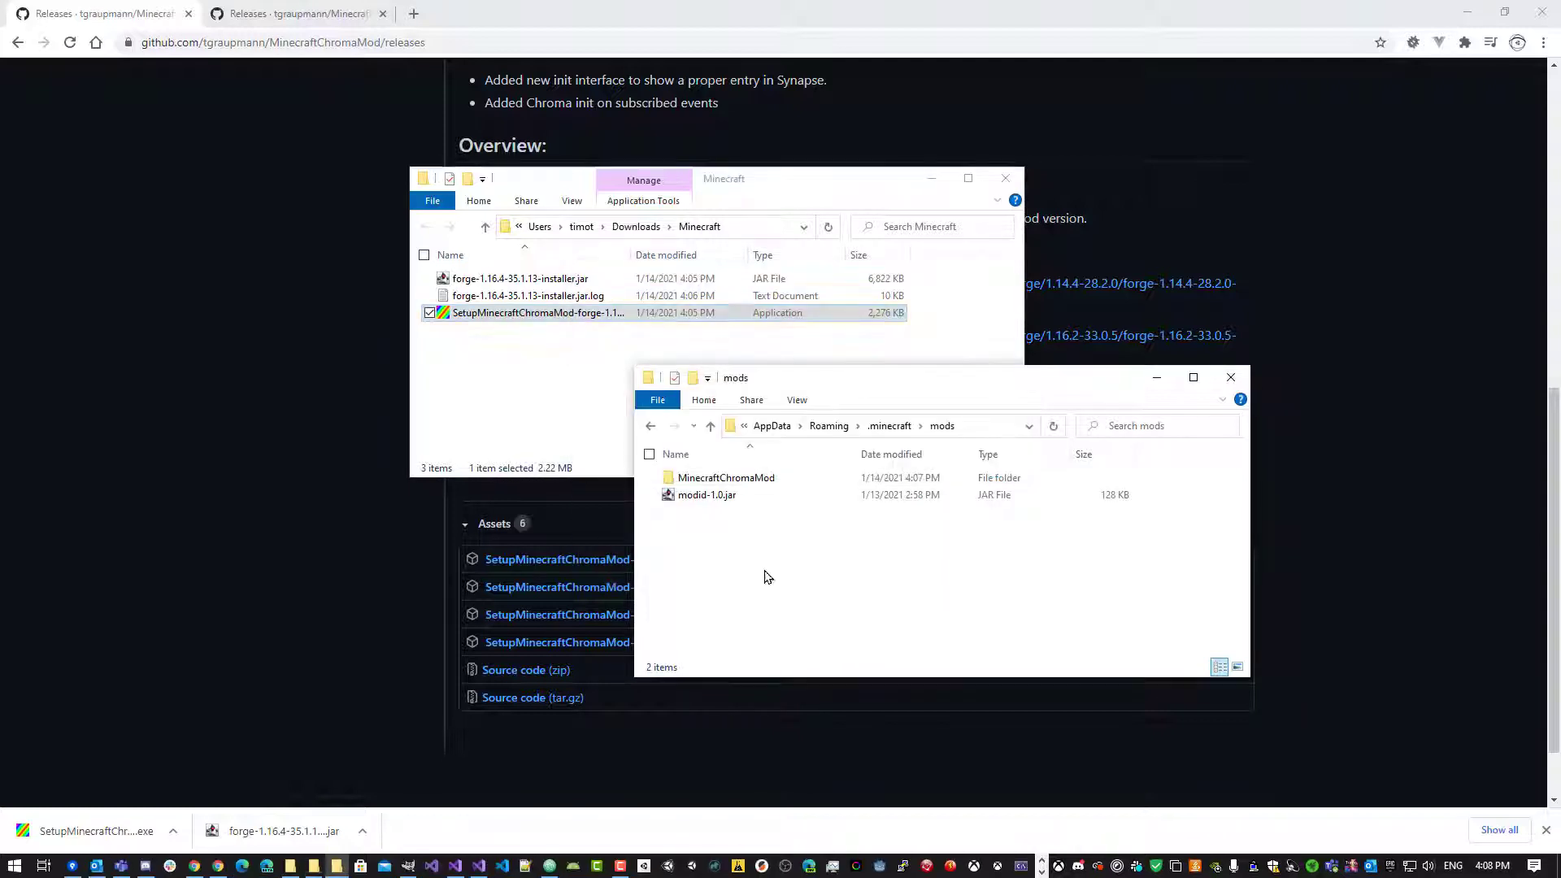
pyautogui.click(705, 497)
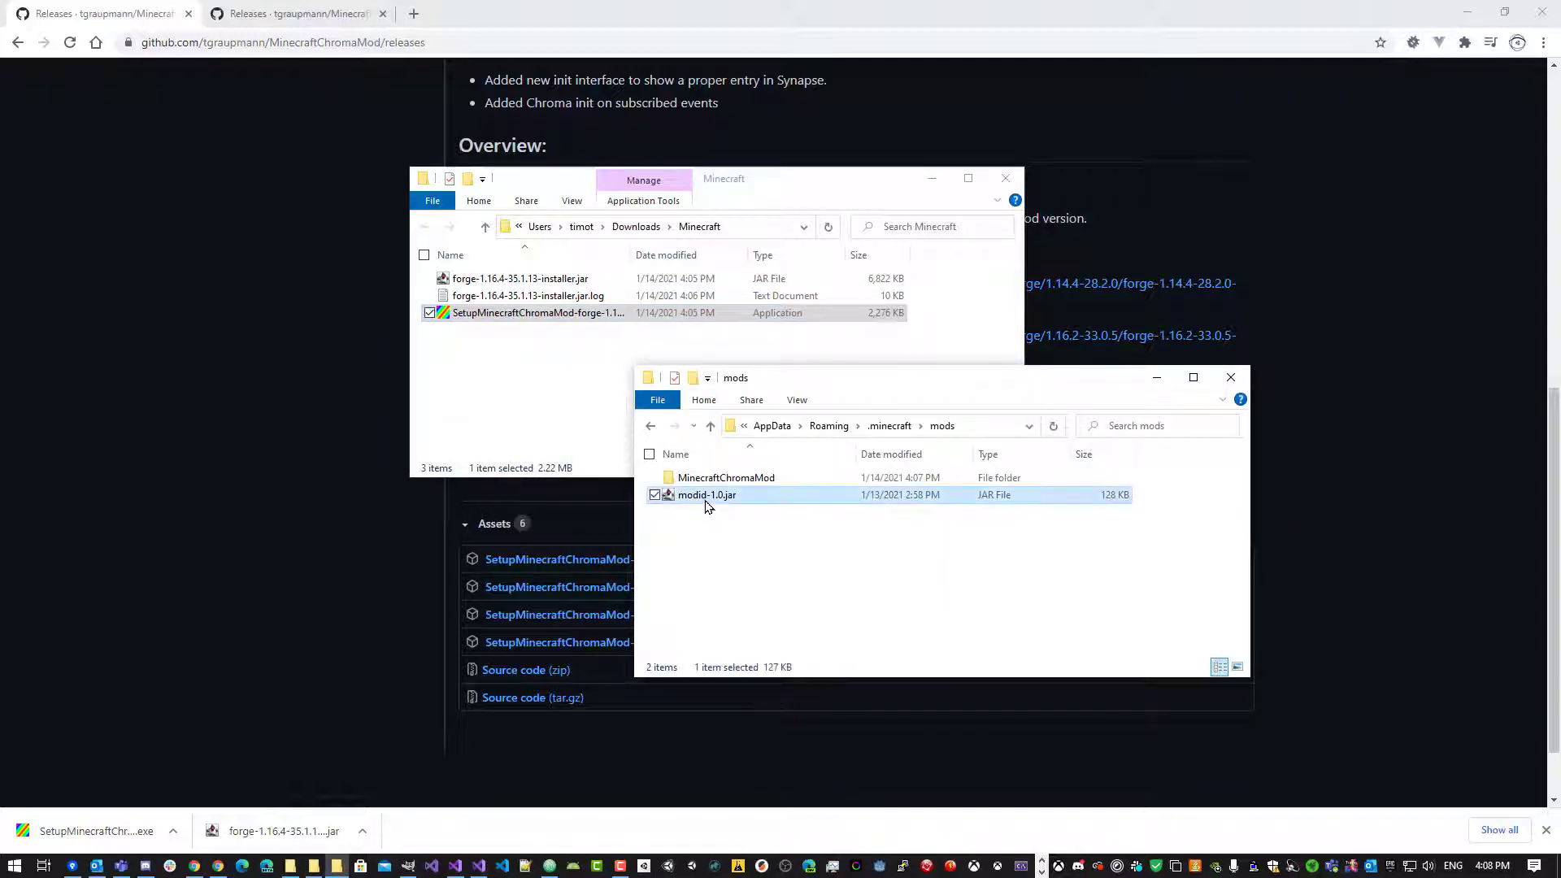
pyautogui.doubleClick(746, 480)
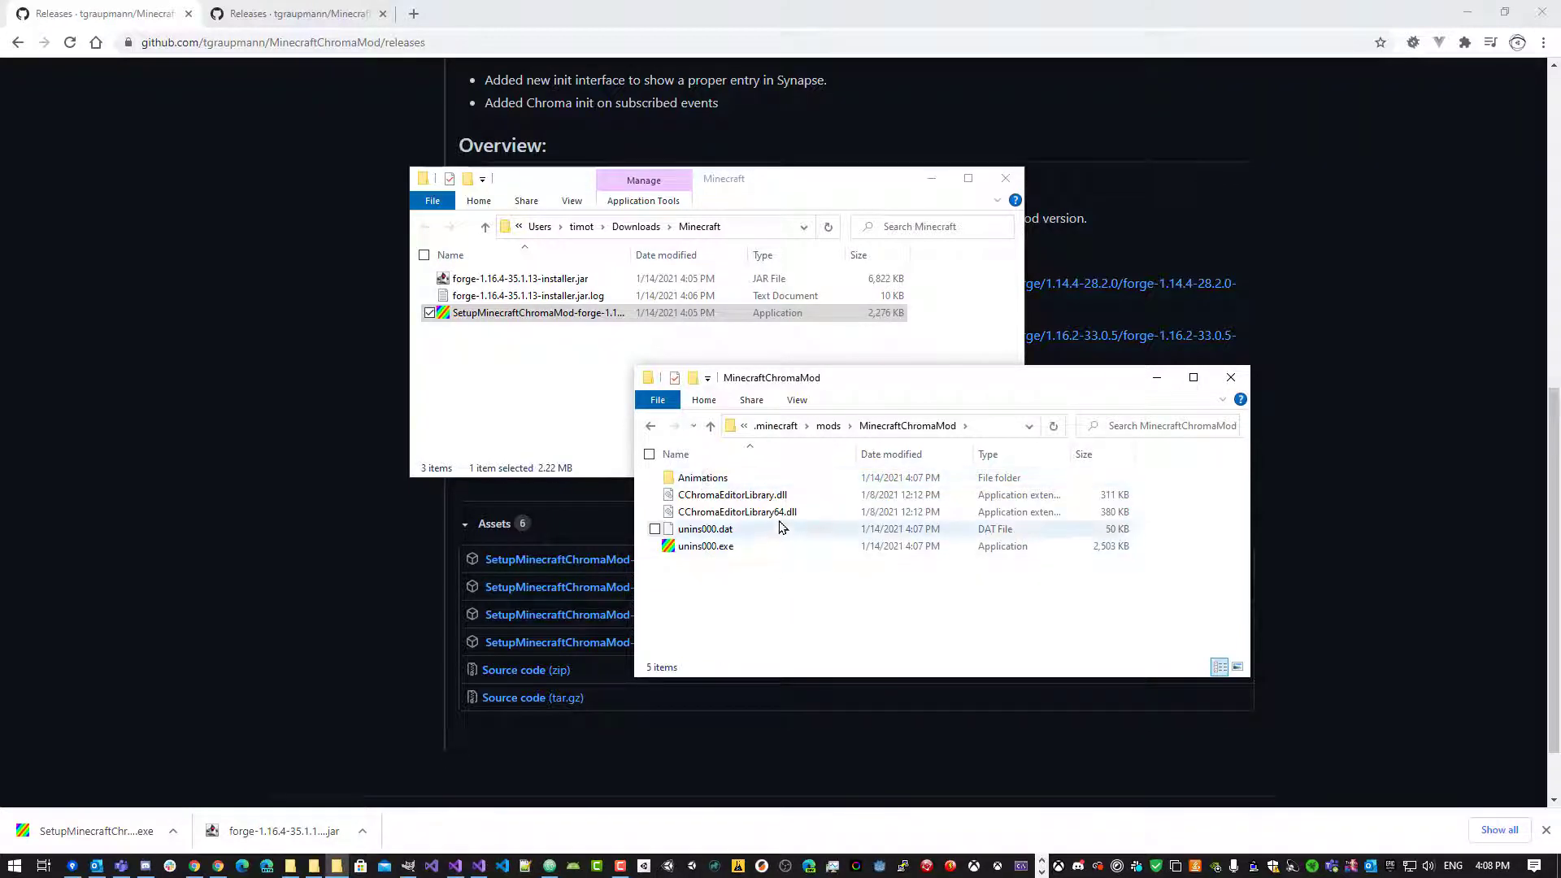
# Check both CChromaEditorLibrary DLLs and browse the Animations folder, then return to MinecraftChromaMod.
pyautogui.click(748, 512)
pyautogui.keyDown('shift'); pyautogui.click(783, 502); pyautogui.keyUp('shift')
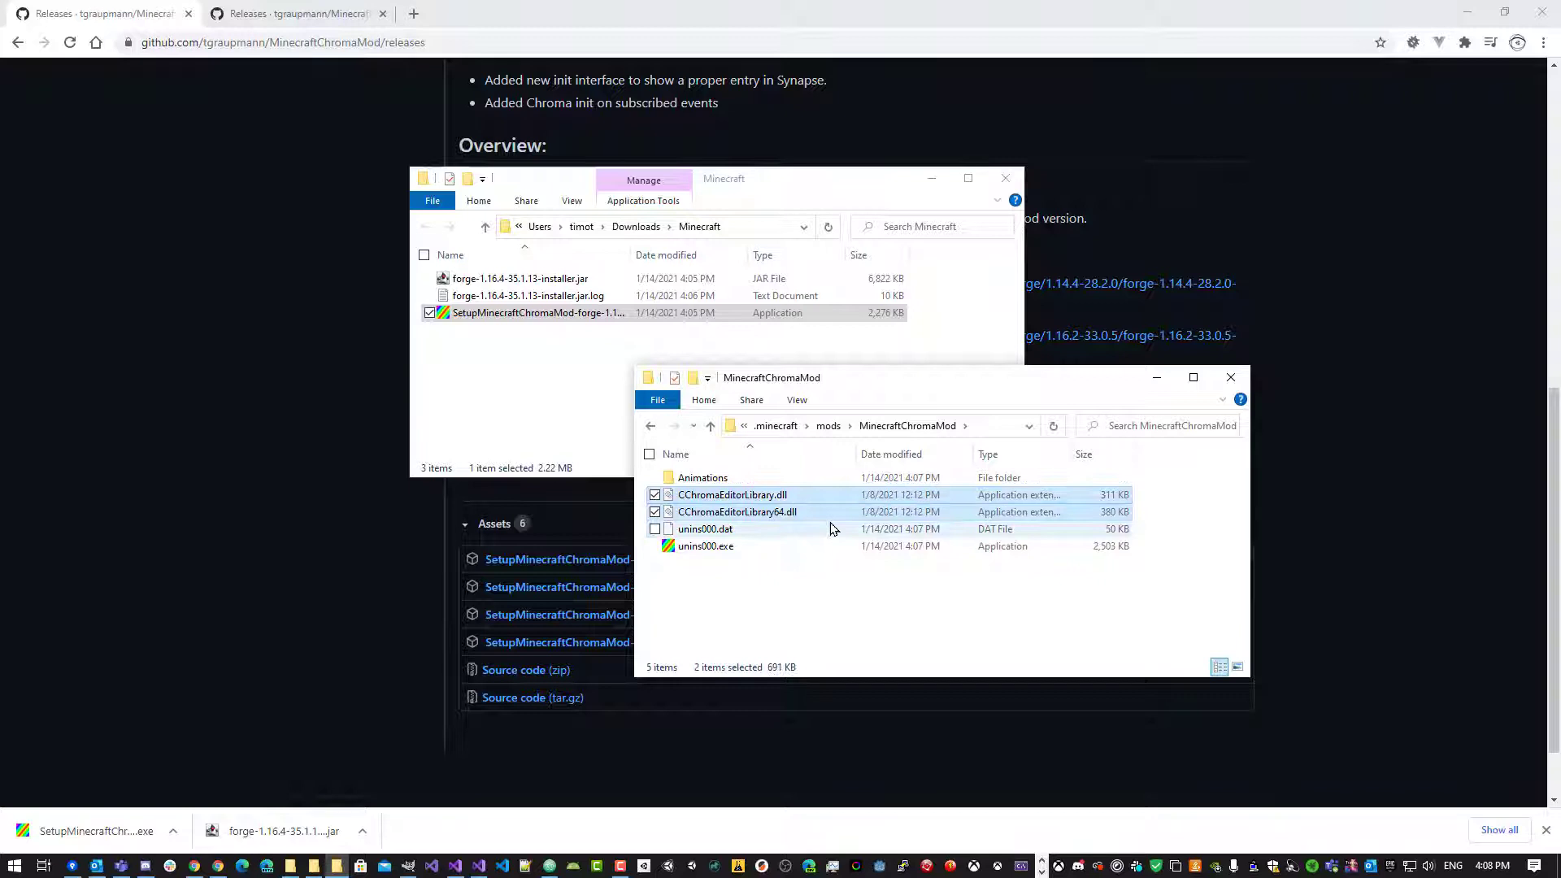
pyautogui.doubleClick(732, 478)
pyautogui.scroll(-13, 769, 496)
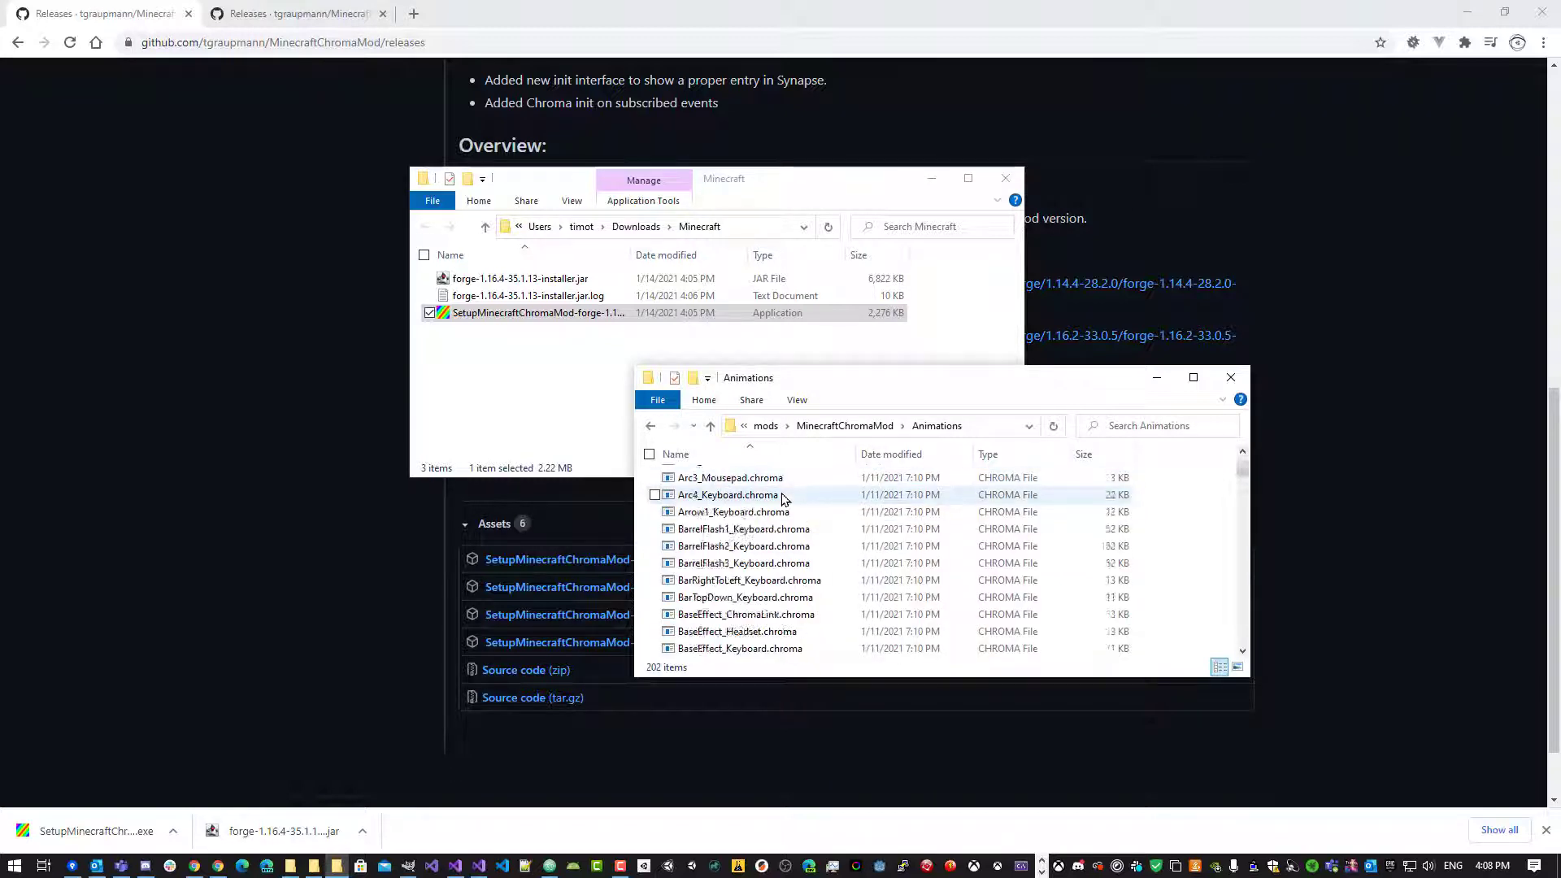
pyautogui.scroll(-4, 791, 571)
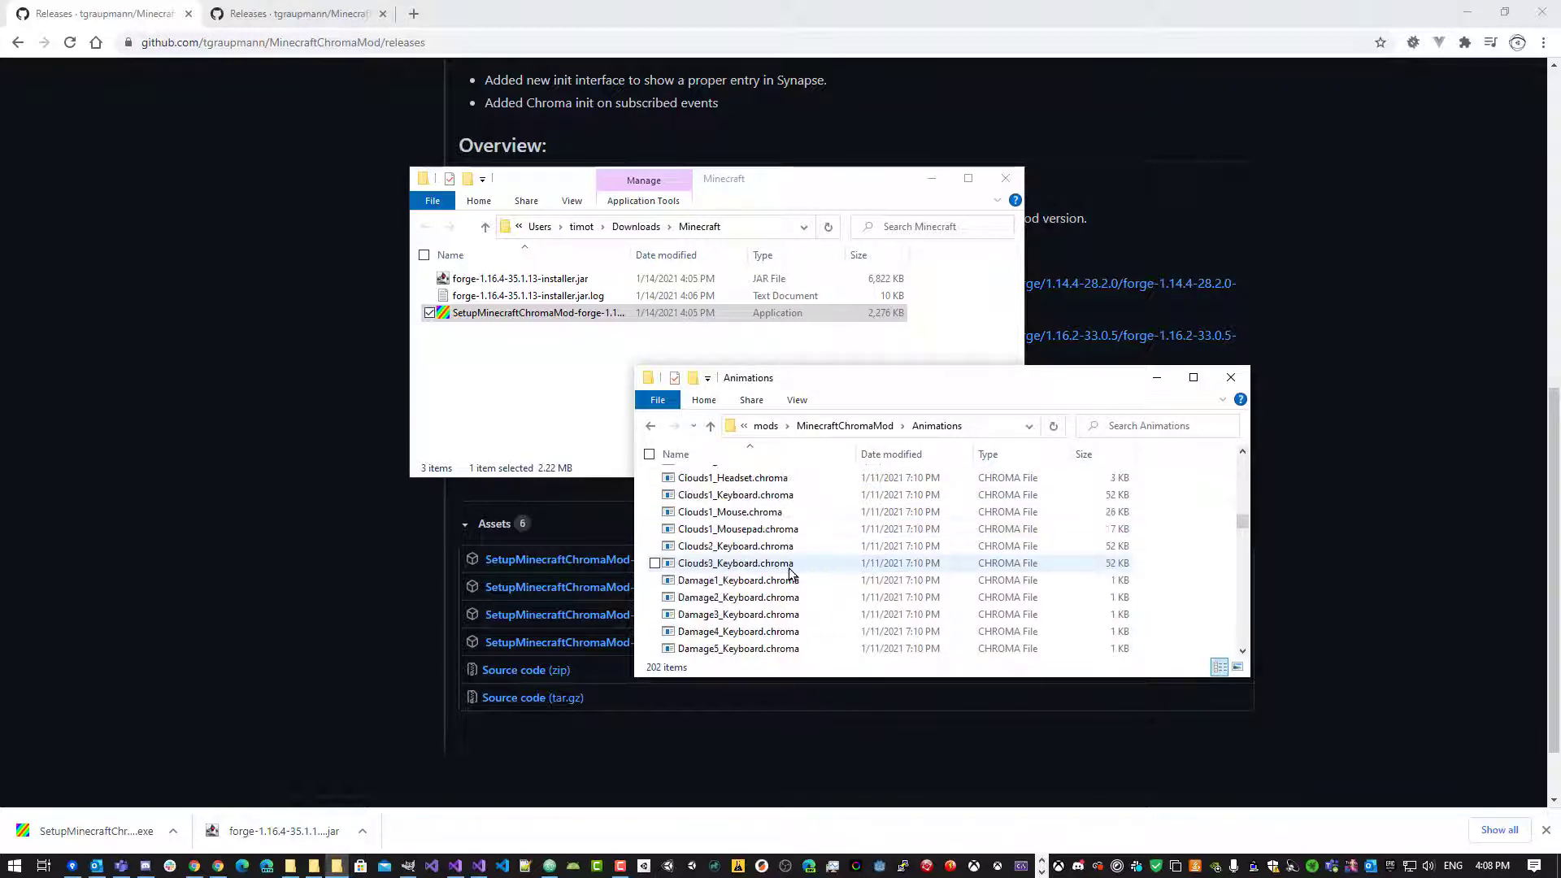
pyautogui.click(846, 426)
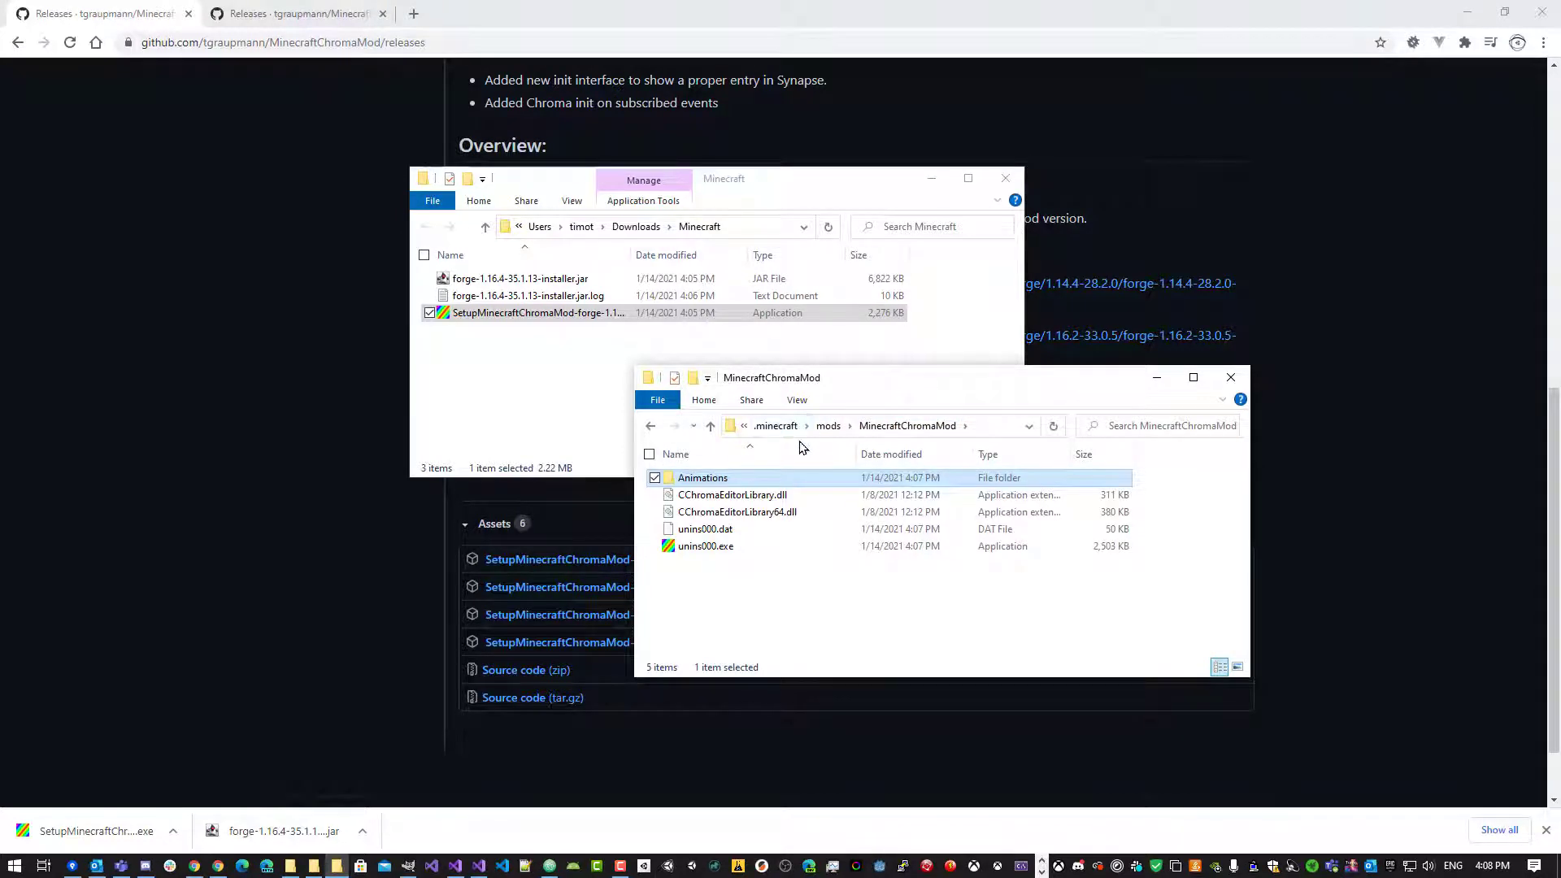
# Launch the Minecraft Launcher and play using the forge 1.16.4-forge-35.1.13 installation.
pyautogui.press('super')
pyautogui.write('mine')
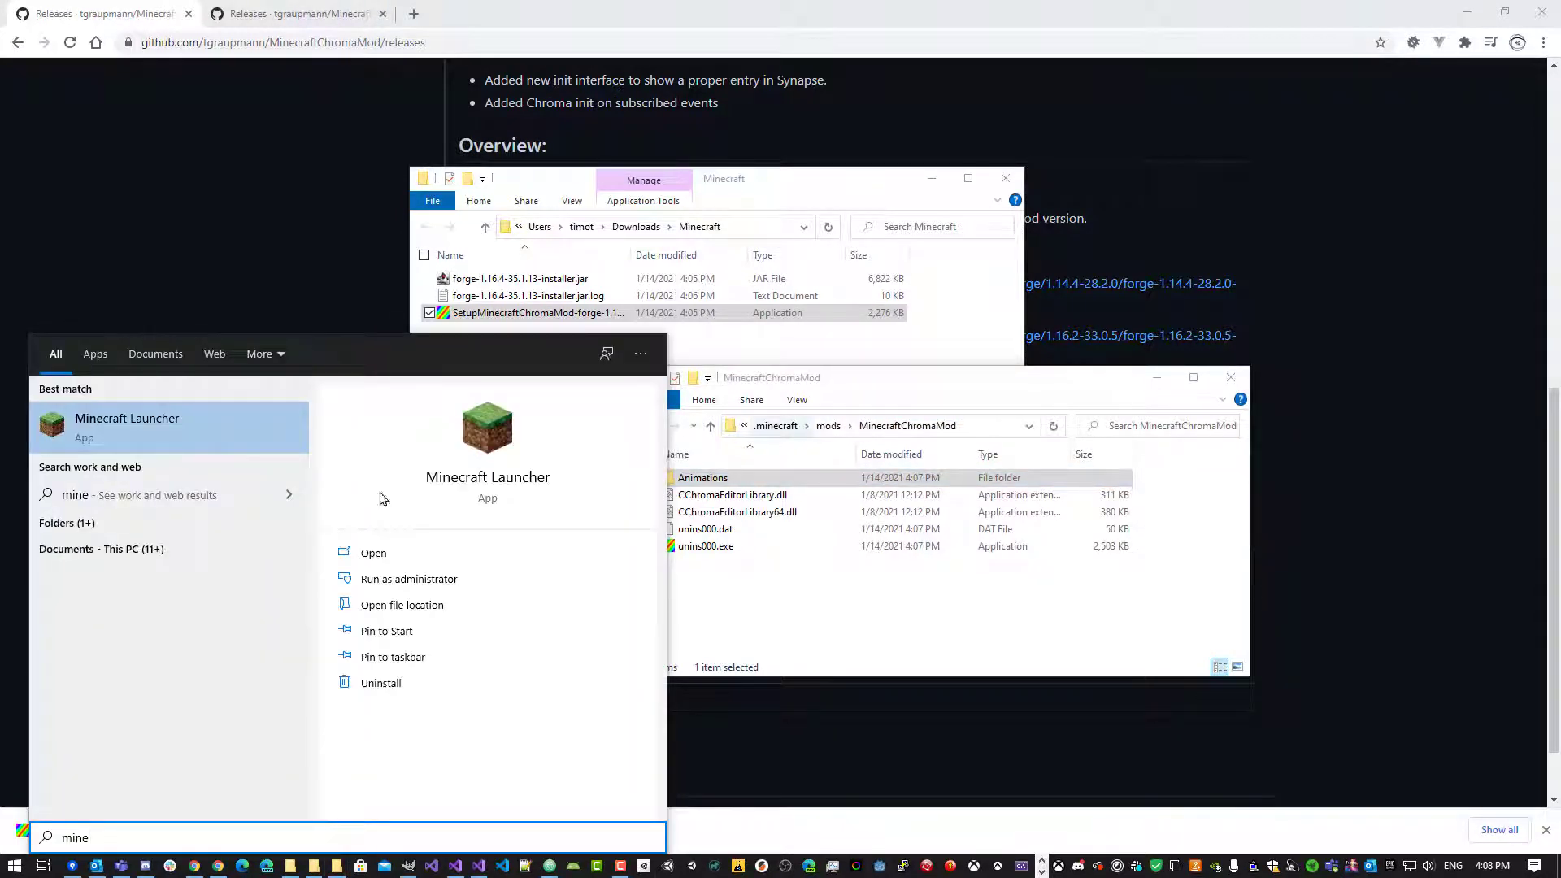
pyautogui.click(169, 418)
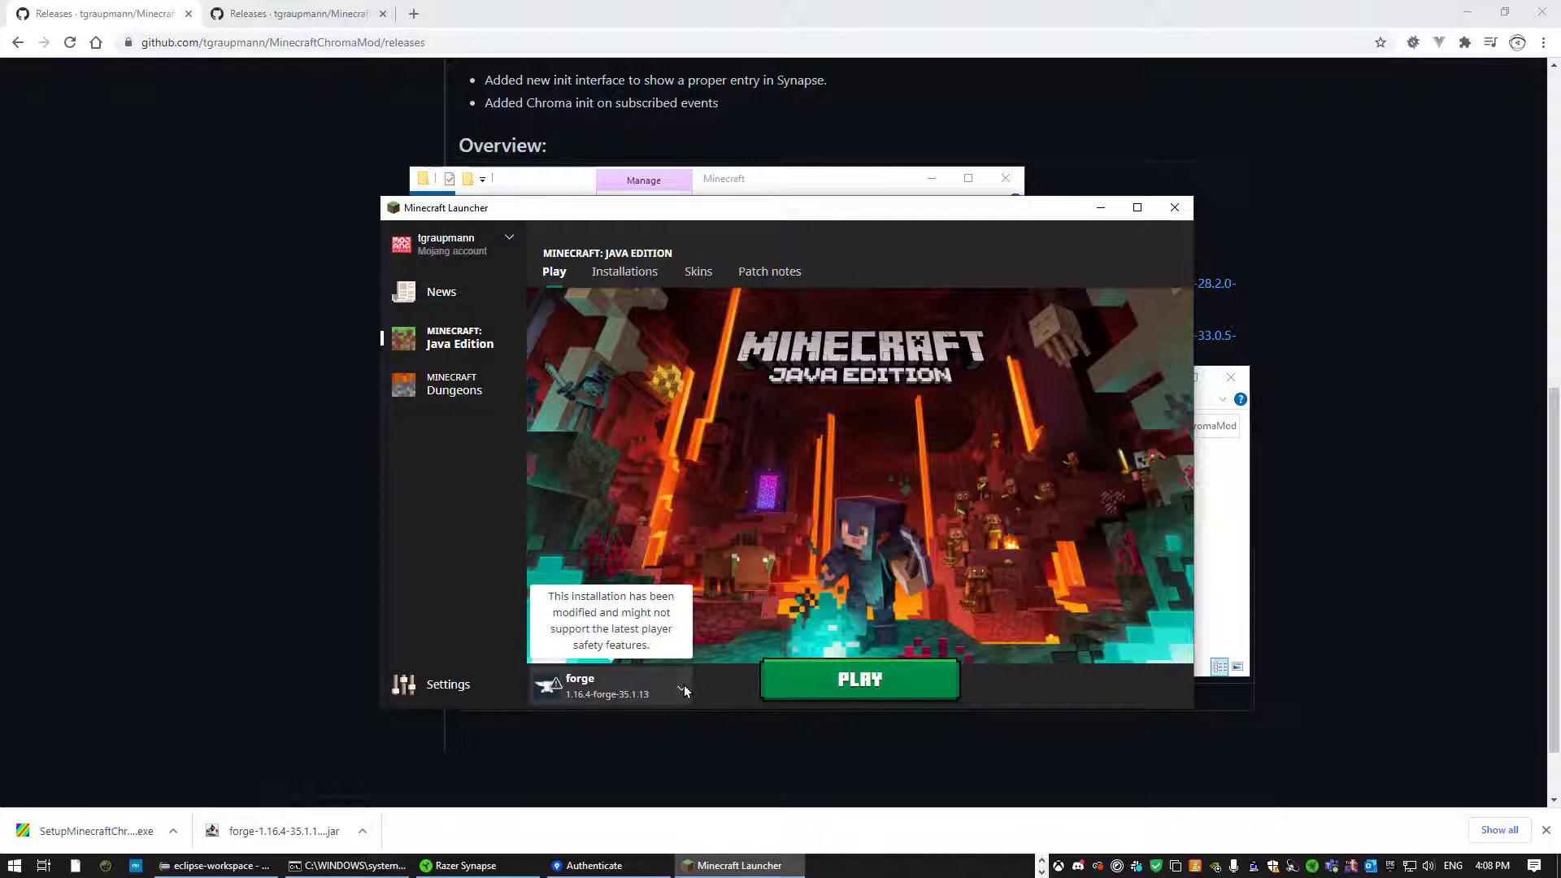
pyautogui.click(683, 688)
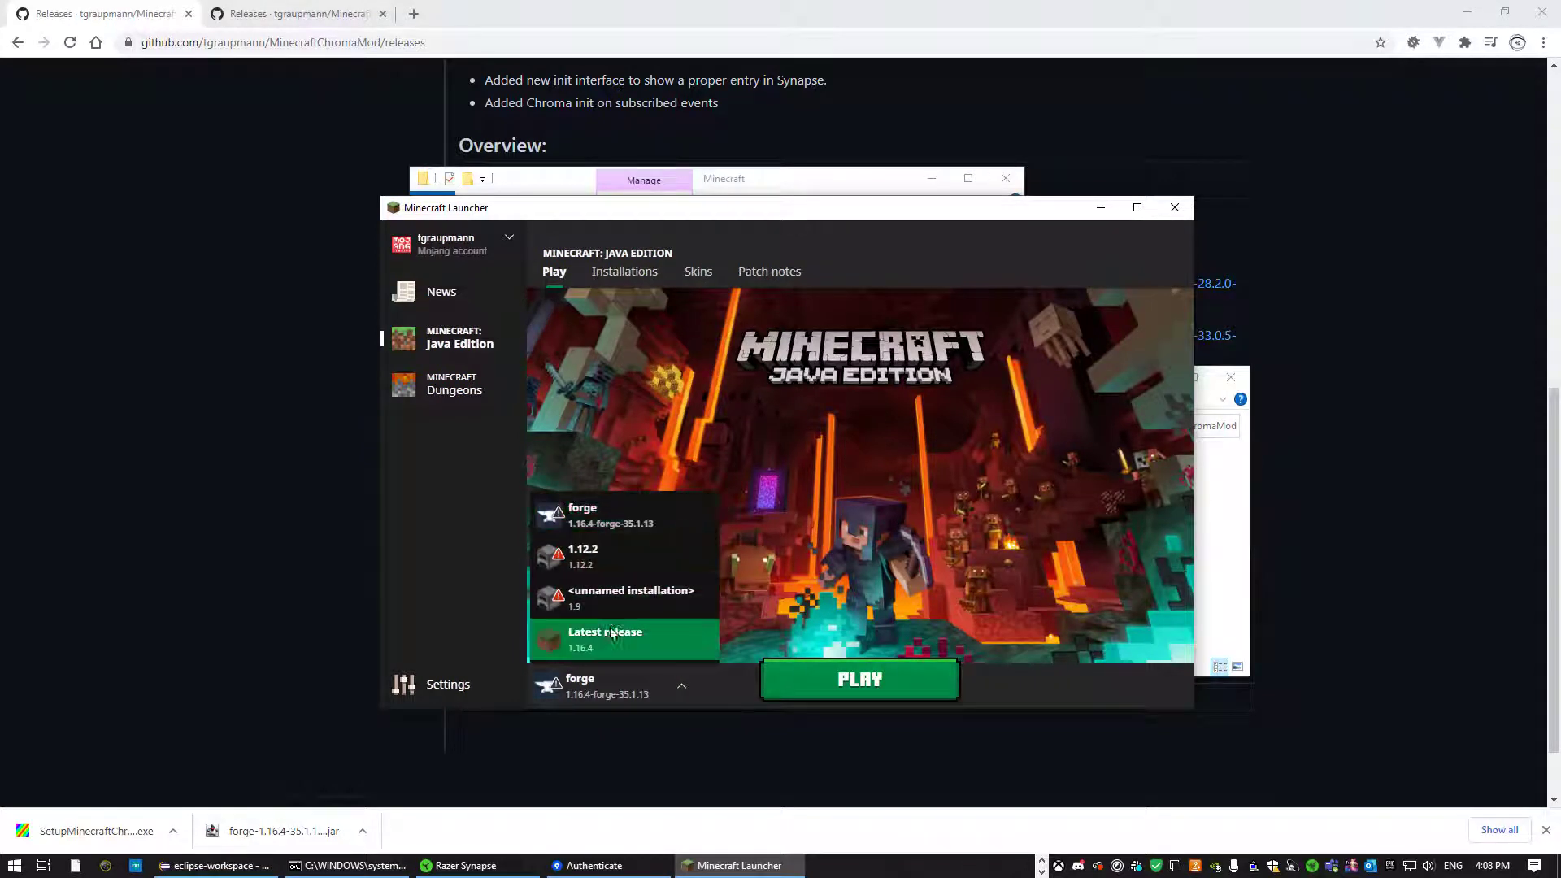
pyautogui.click(608, 519)
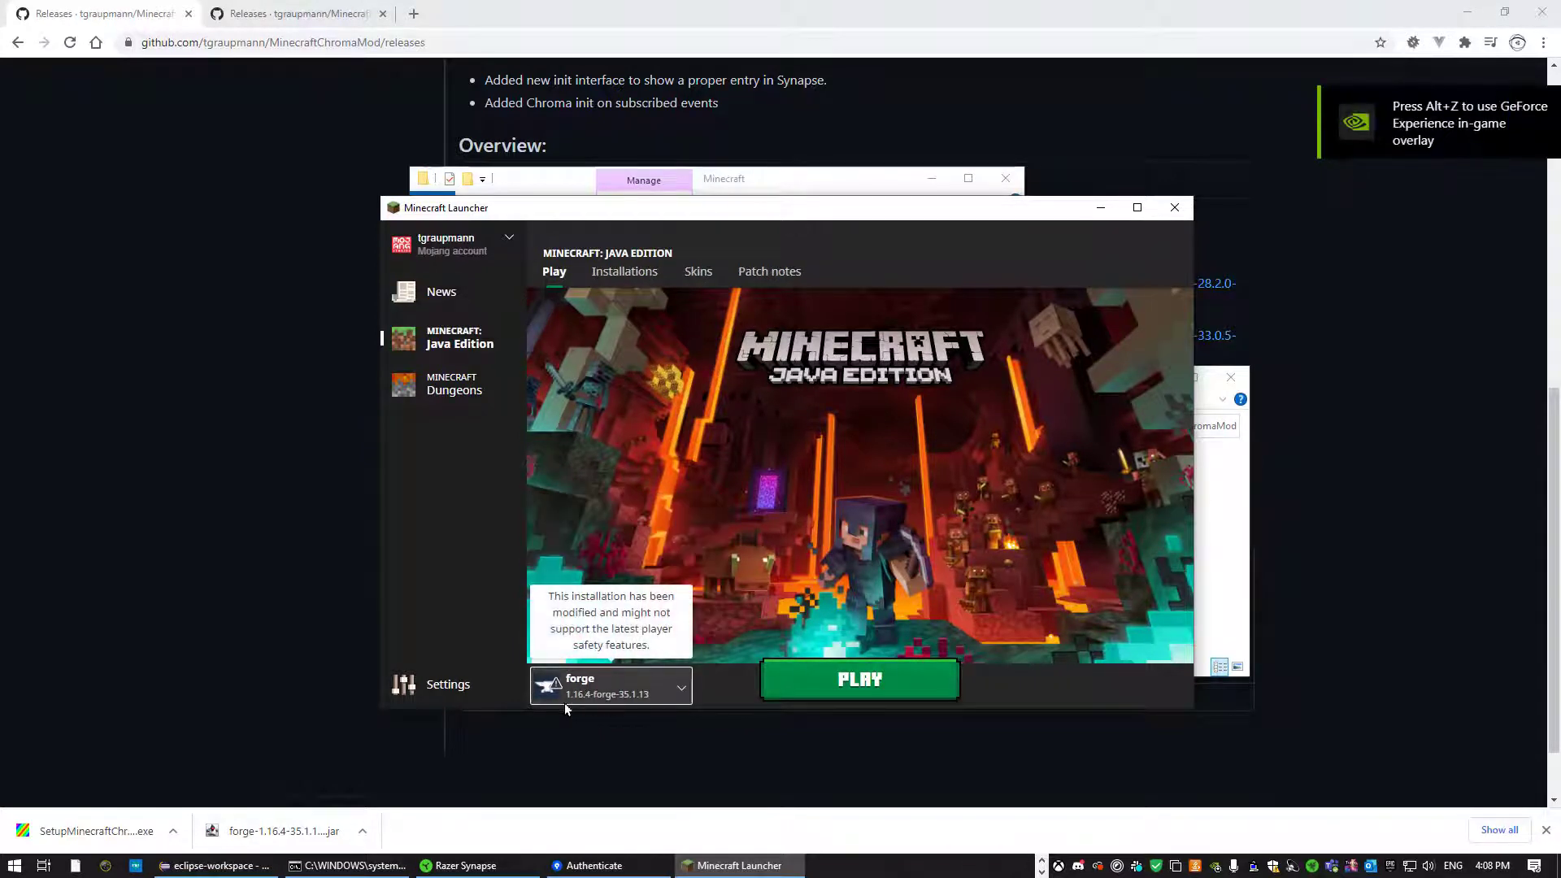
pyautogui.click(845, 680)
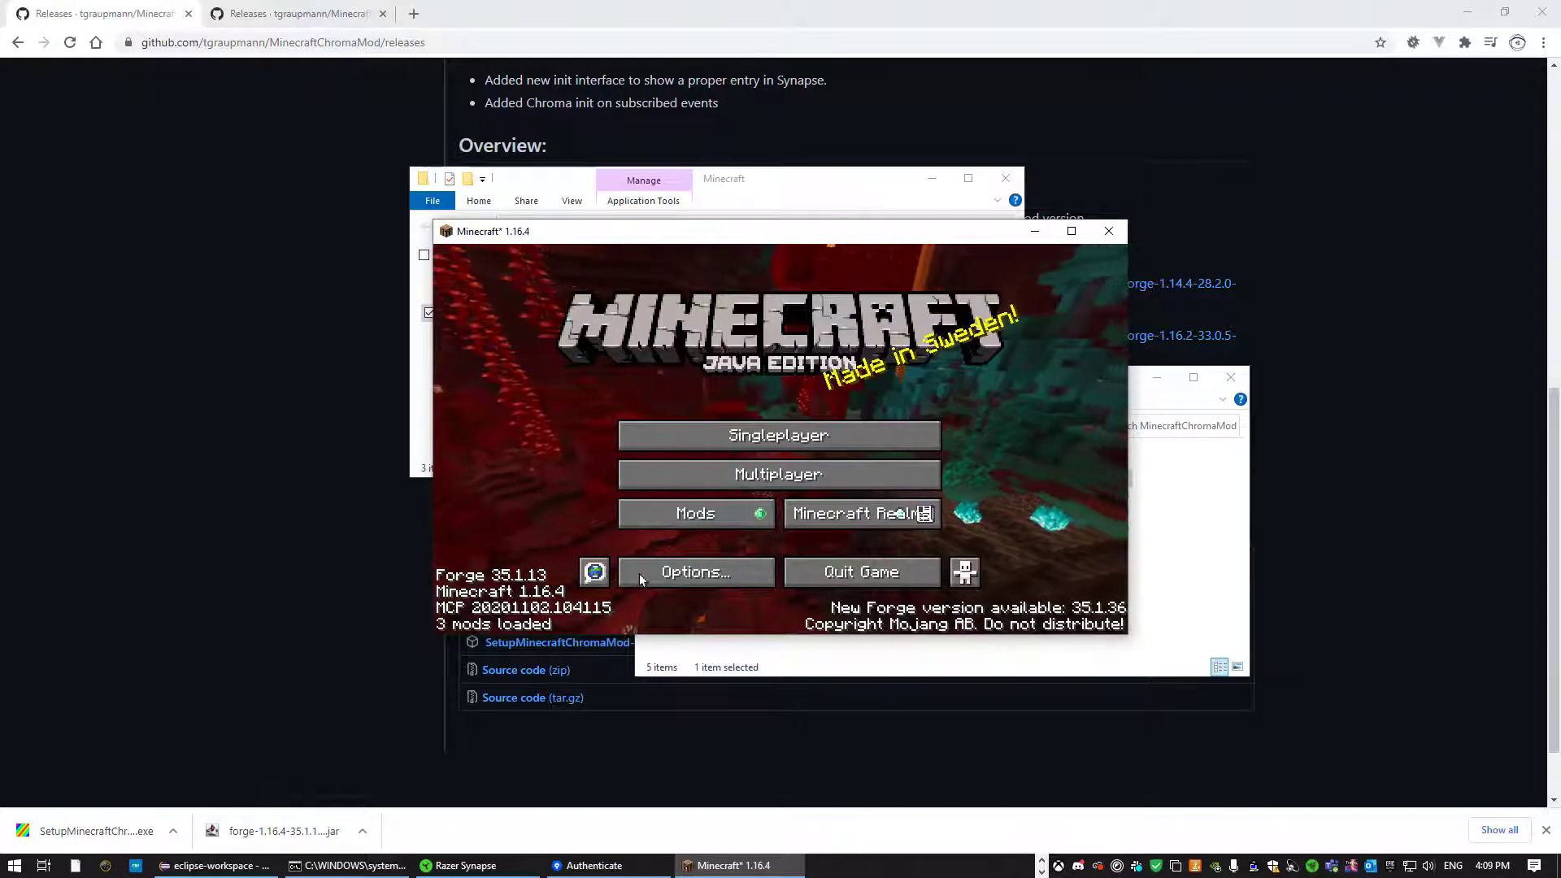
# Glance at the loaded mods list, then delete the old 'New World' singleplayer save.
pyautogui.click(665, 515)
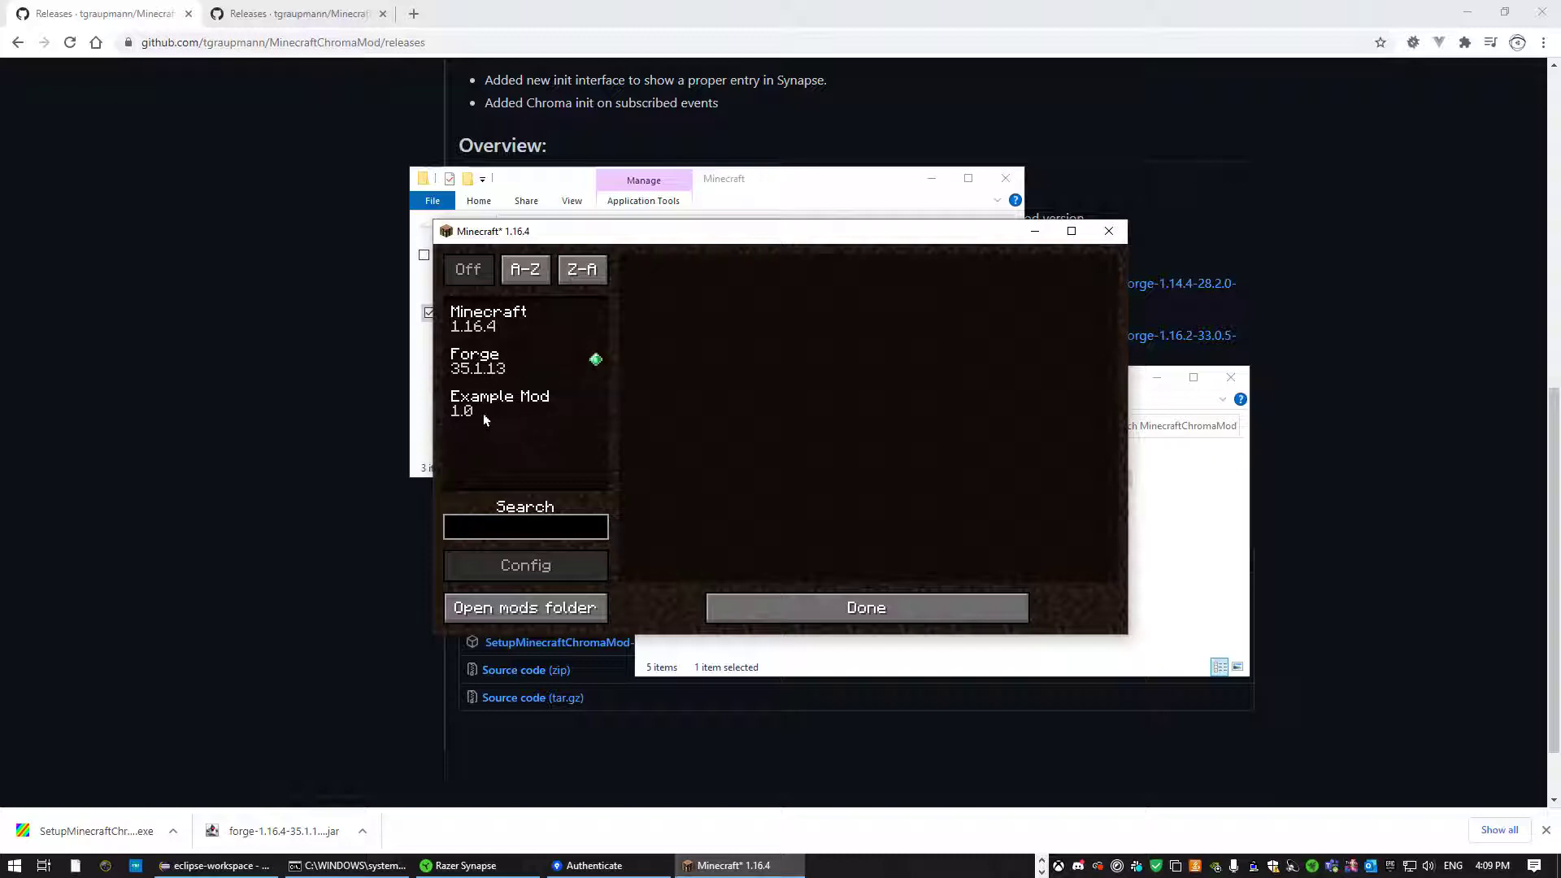
pyautogui.click(823, 613)
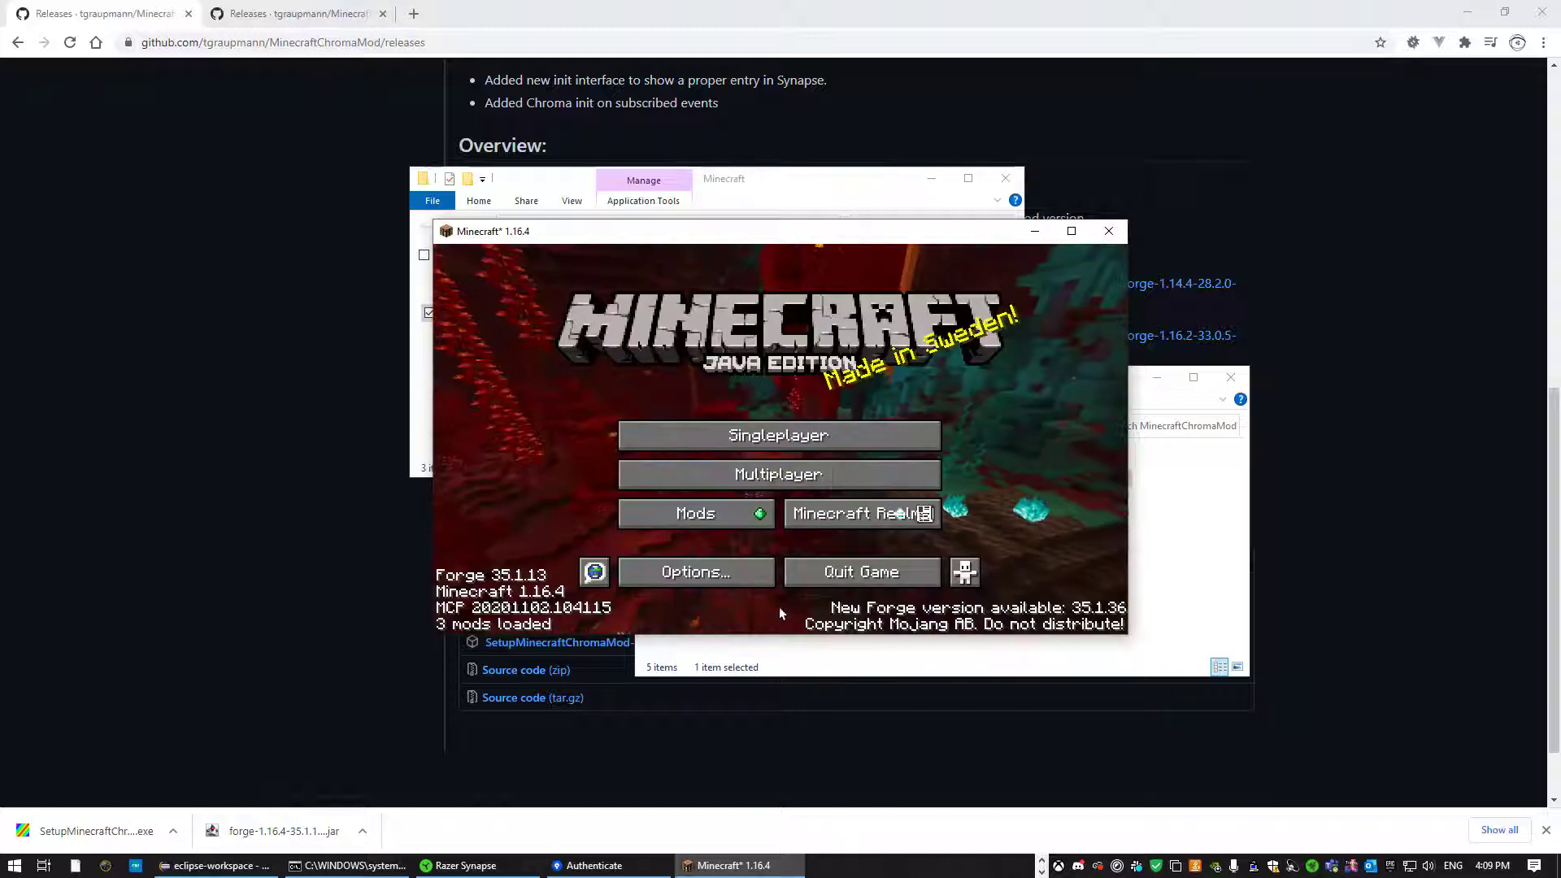
pyautogui.click(738, 450)
pyautogui.click(687, 358)
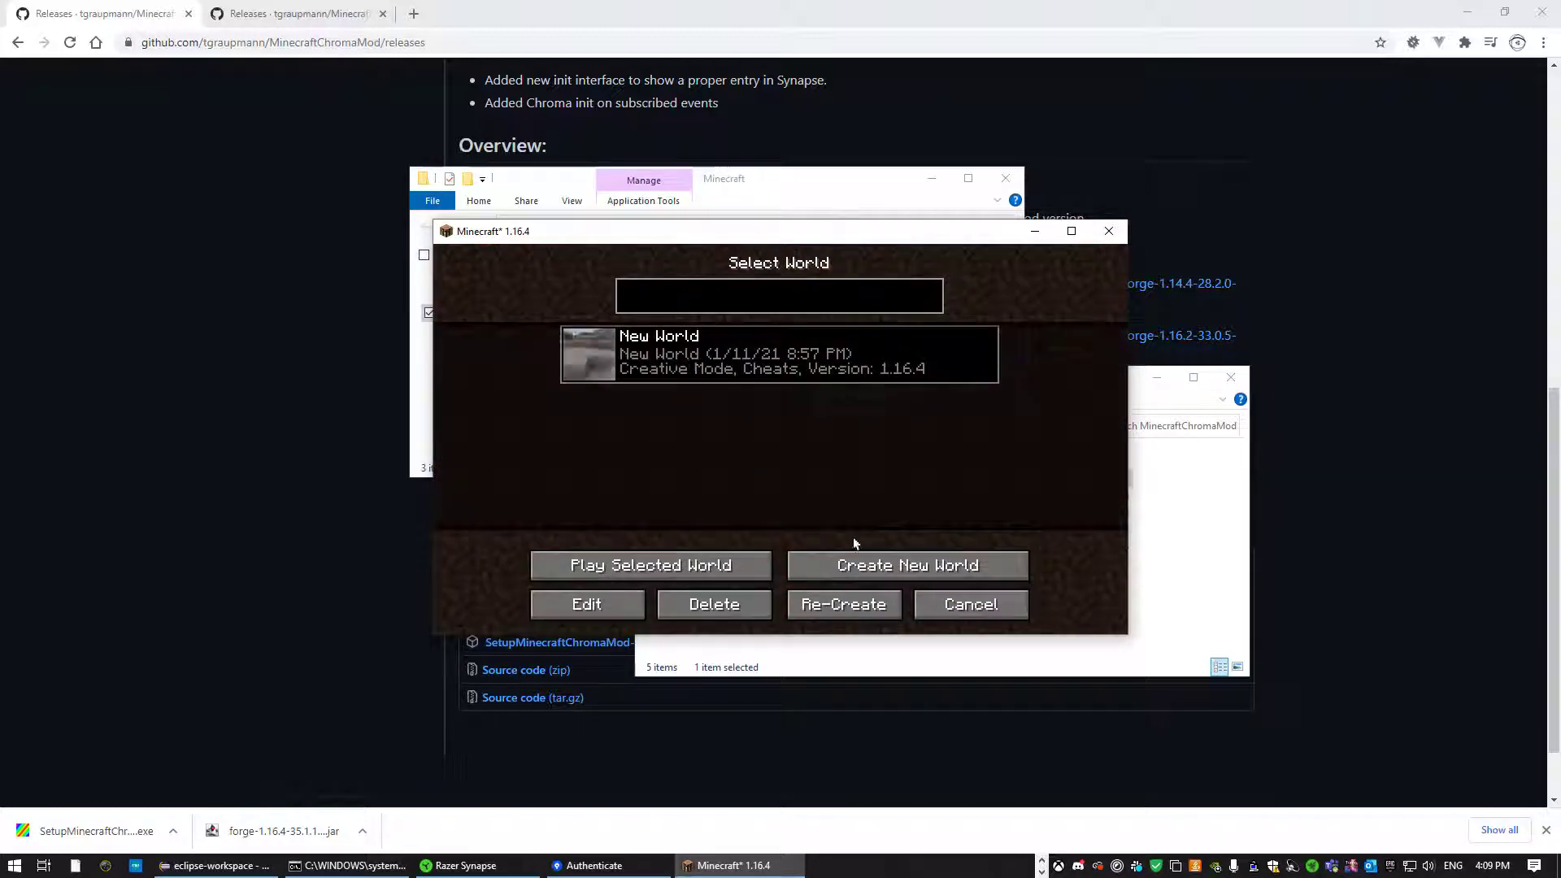
pyautogui.click(752, 606)
pyautogui.click(691, 472)
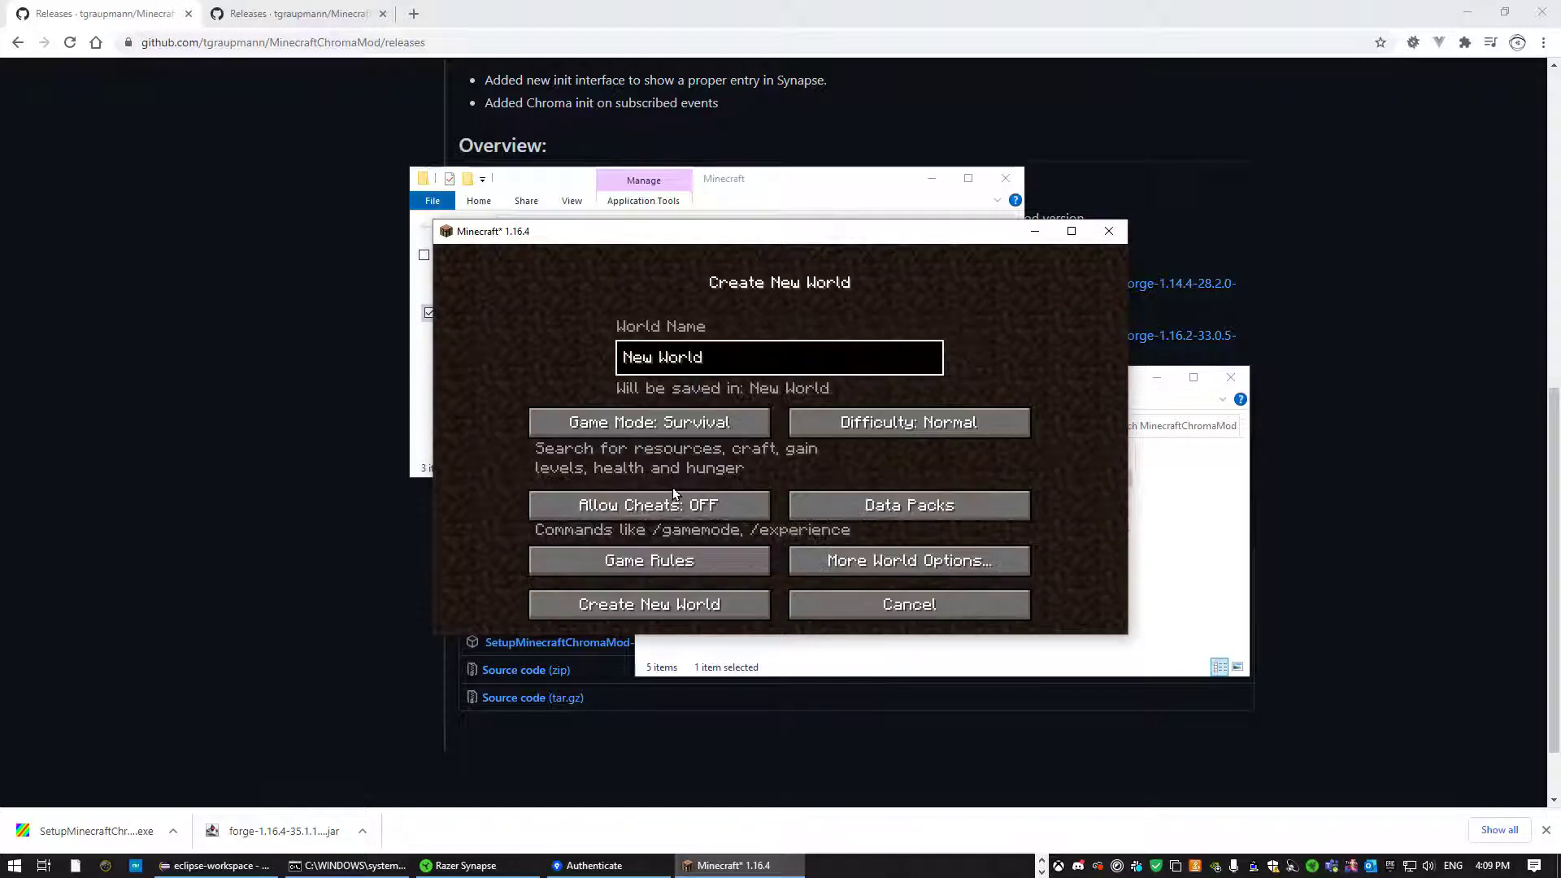
# Create a new world in Creative game mode with cheats on.
pyautogui.click(662, 427)
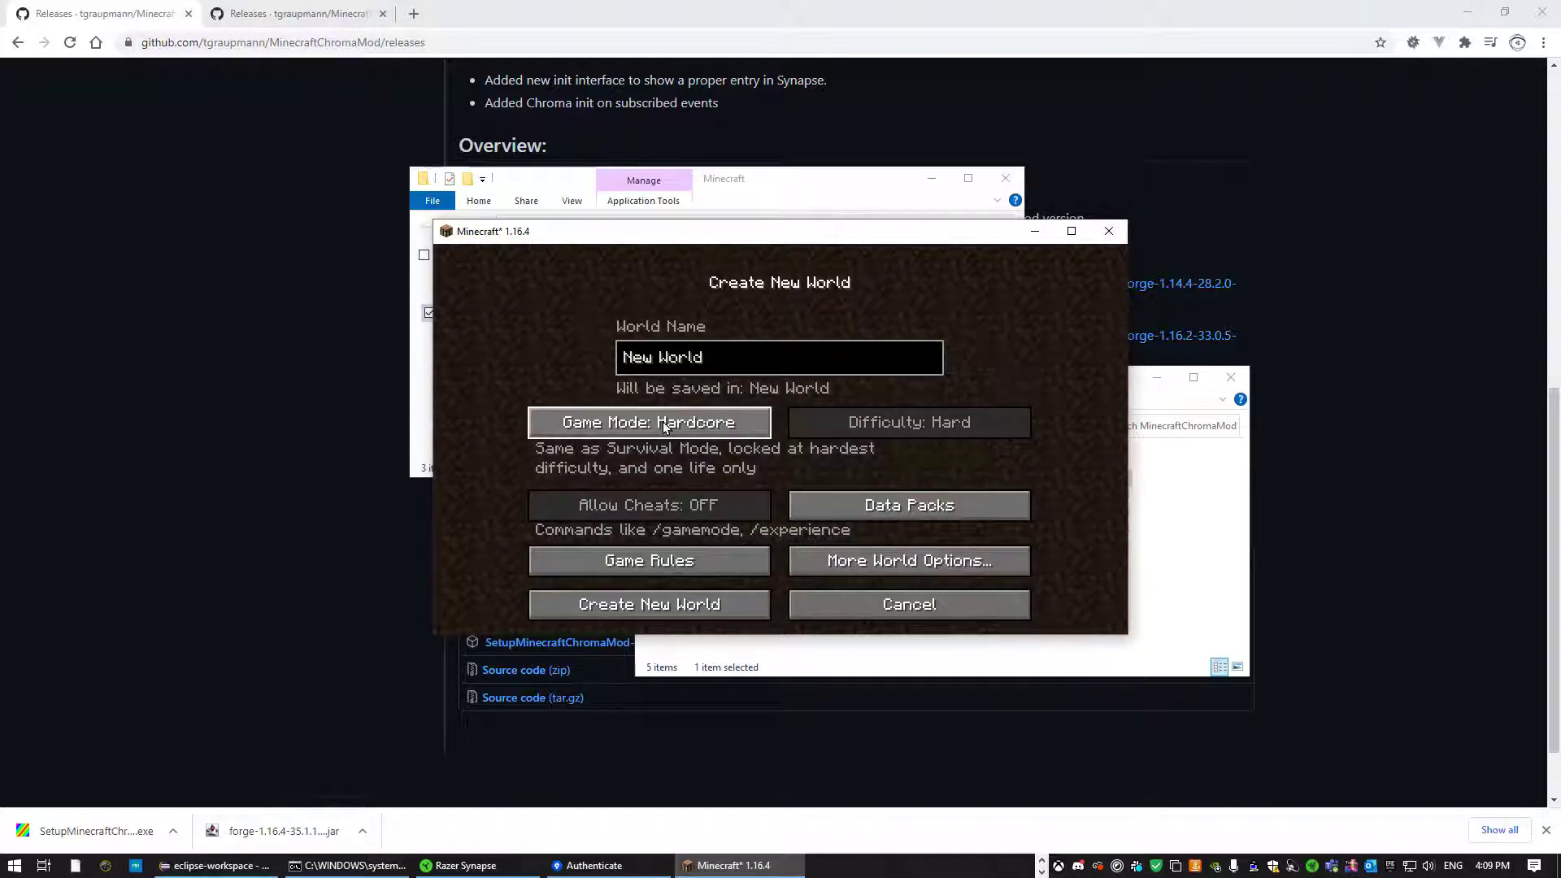
pyautogui.click(663, 426)
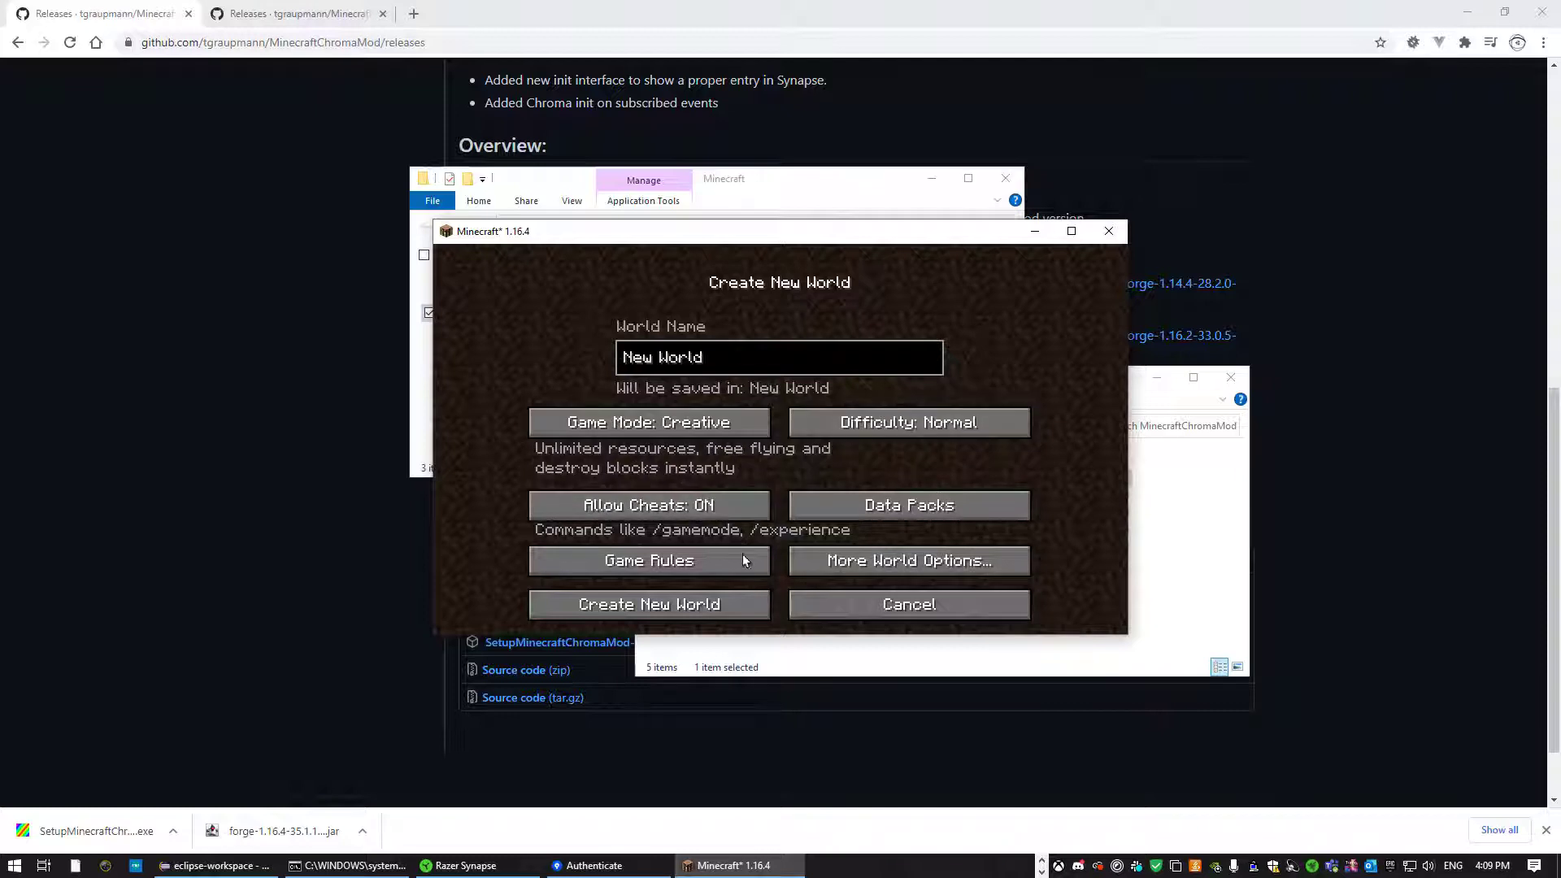
pyautogui.click(692, 606)
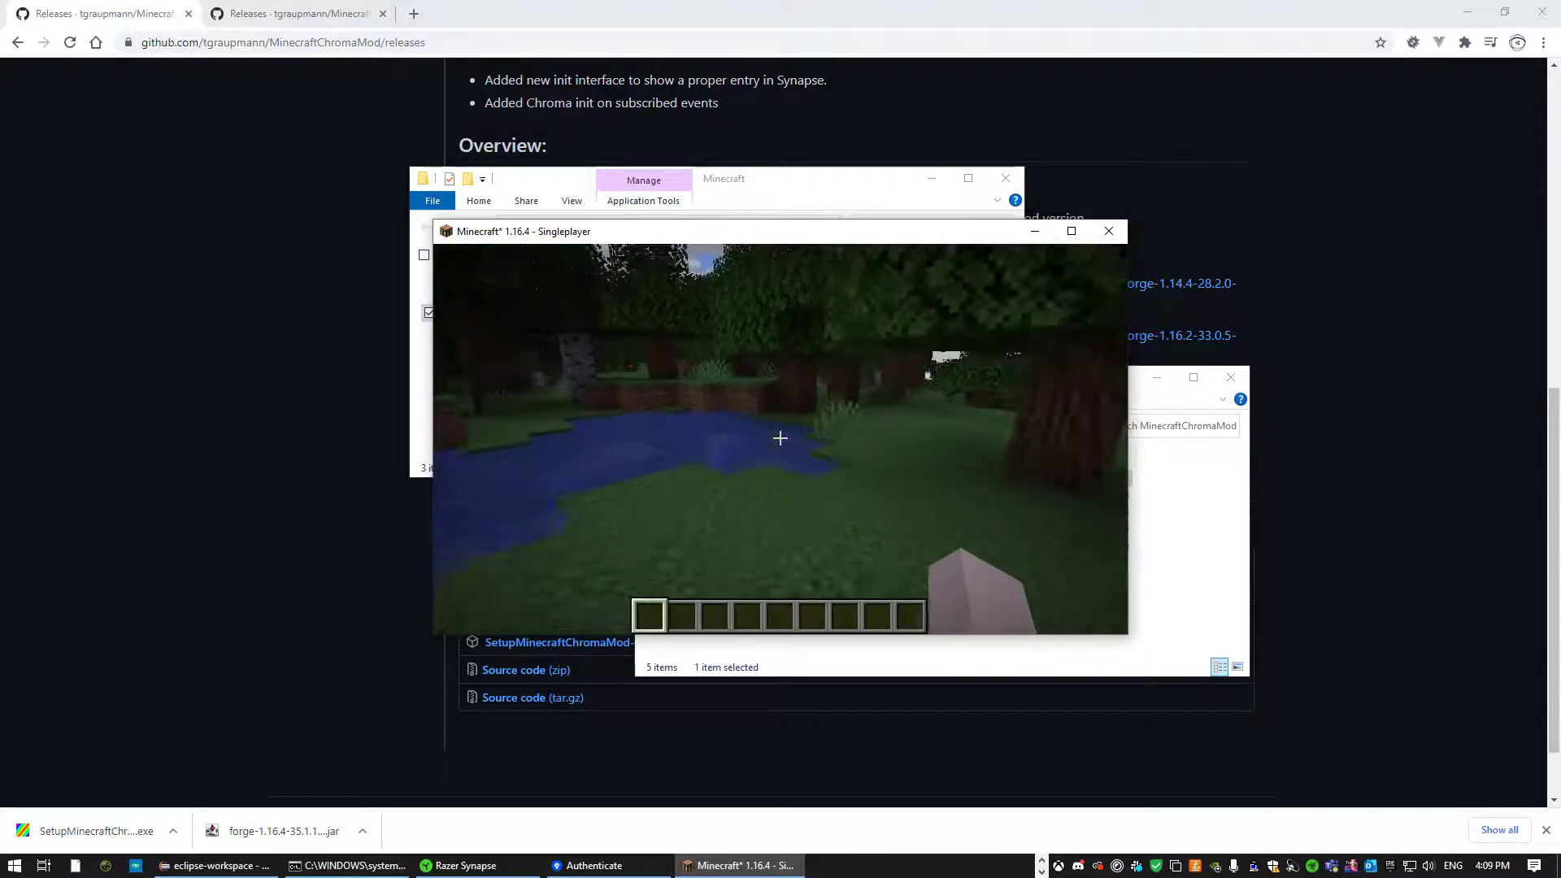
# Walk around the pond and grass island toward the trees.
pyautogui.press('w')
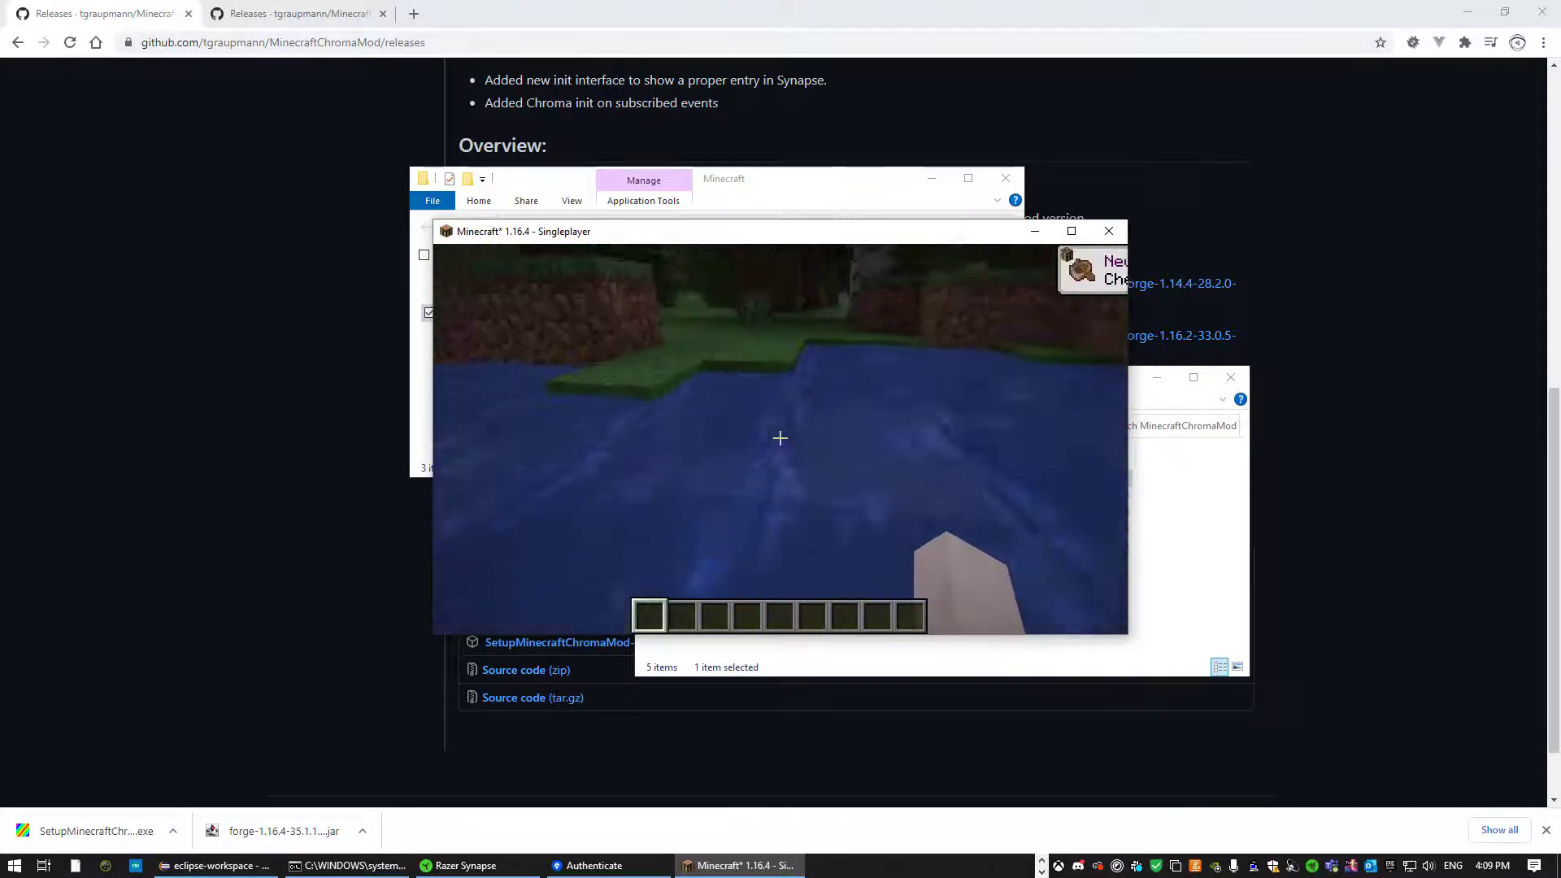
pyautogui.press('w')
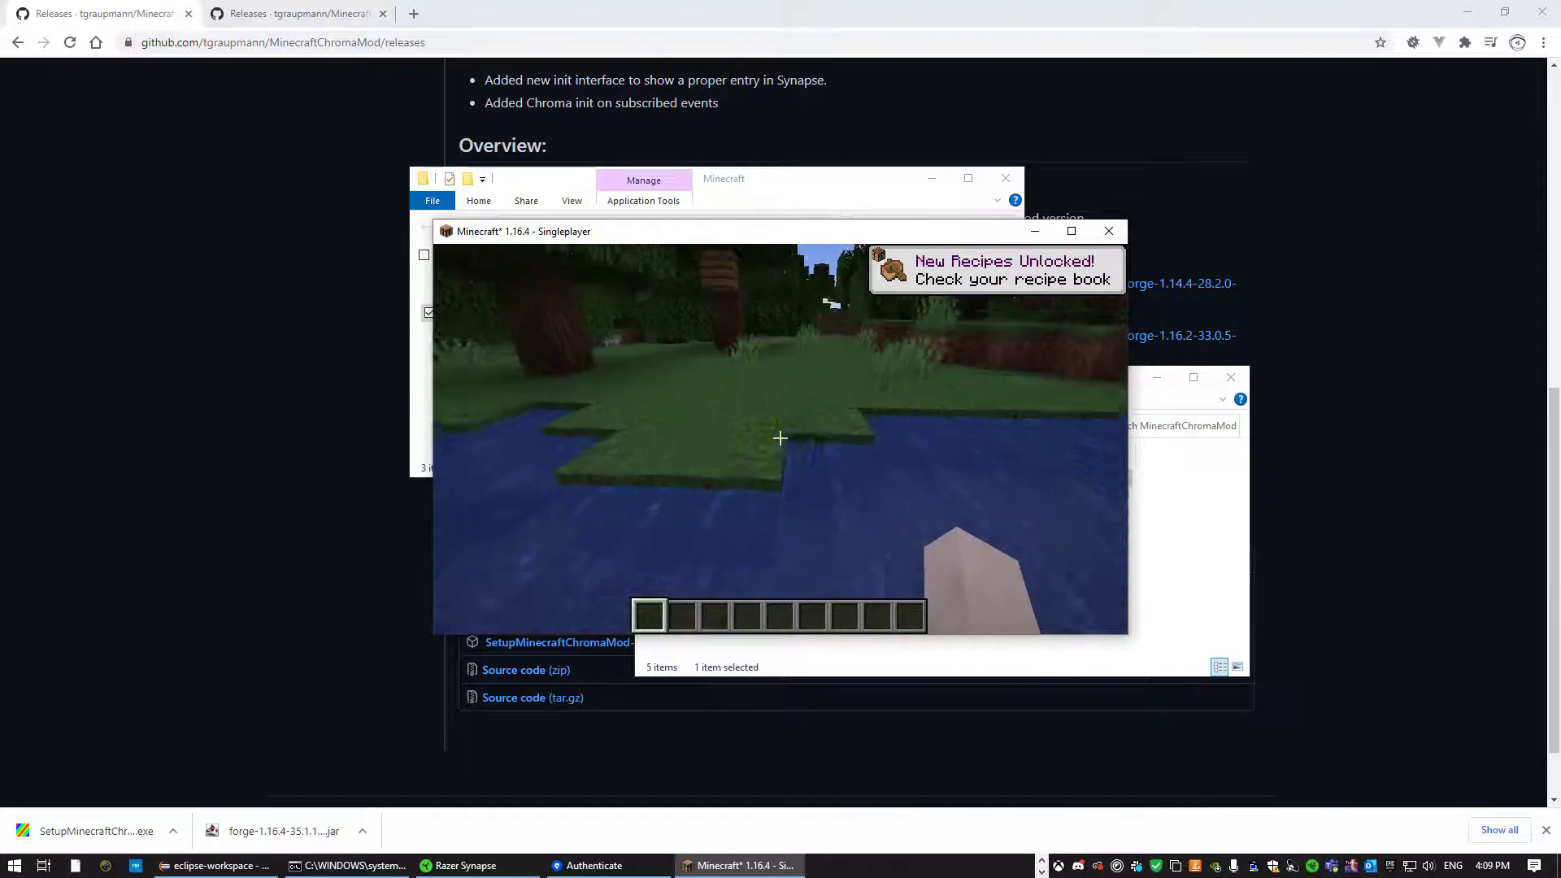
pyautogui.press('w')
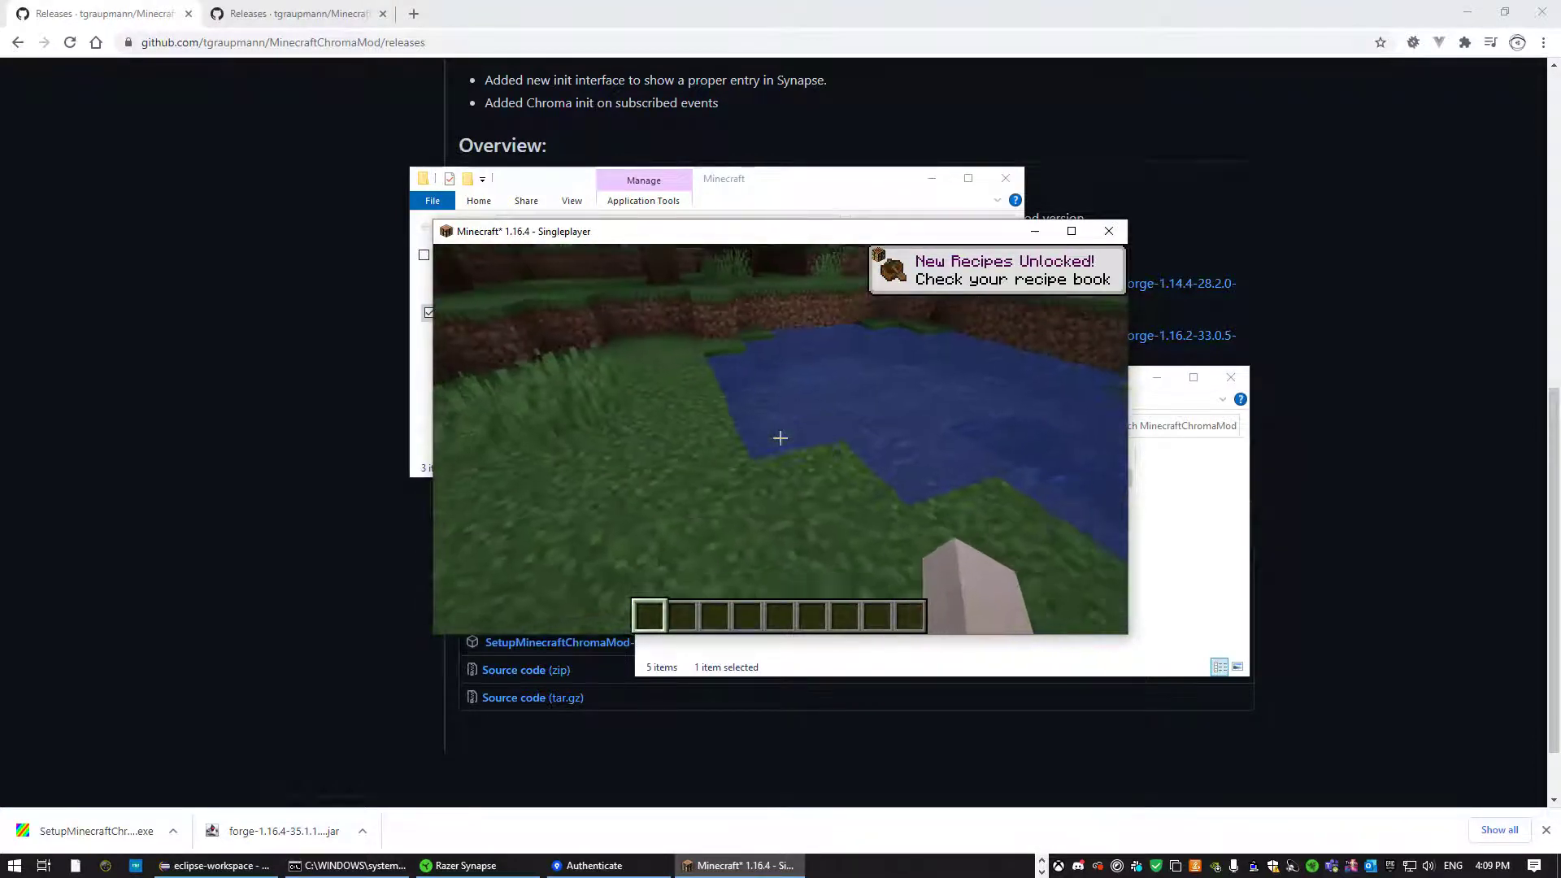
pyautogui.press('w')
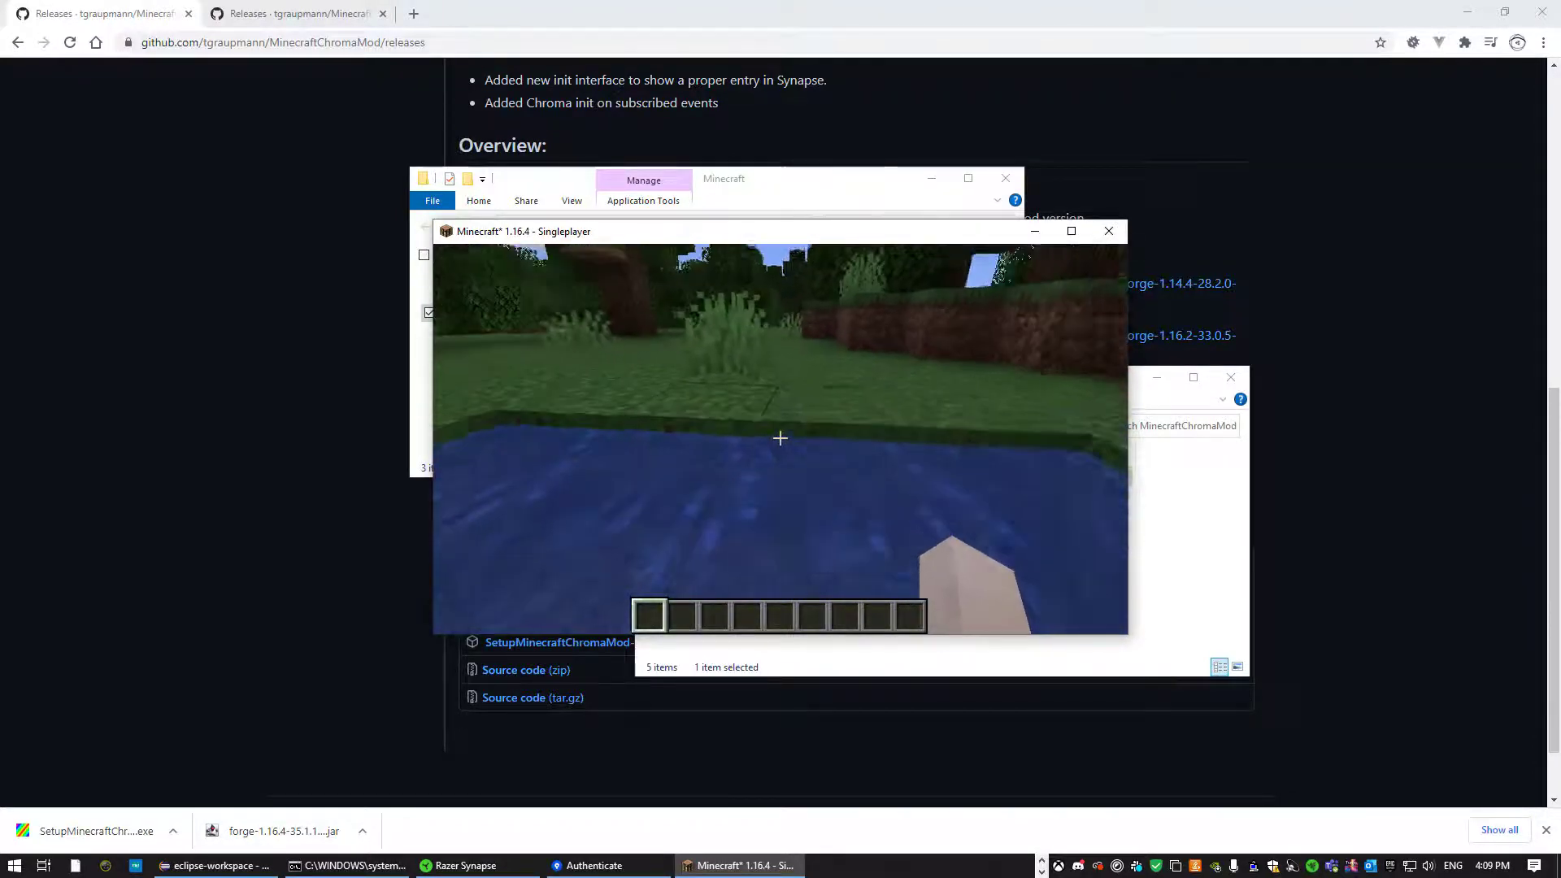
pyautogui.press('w')
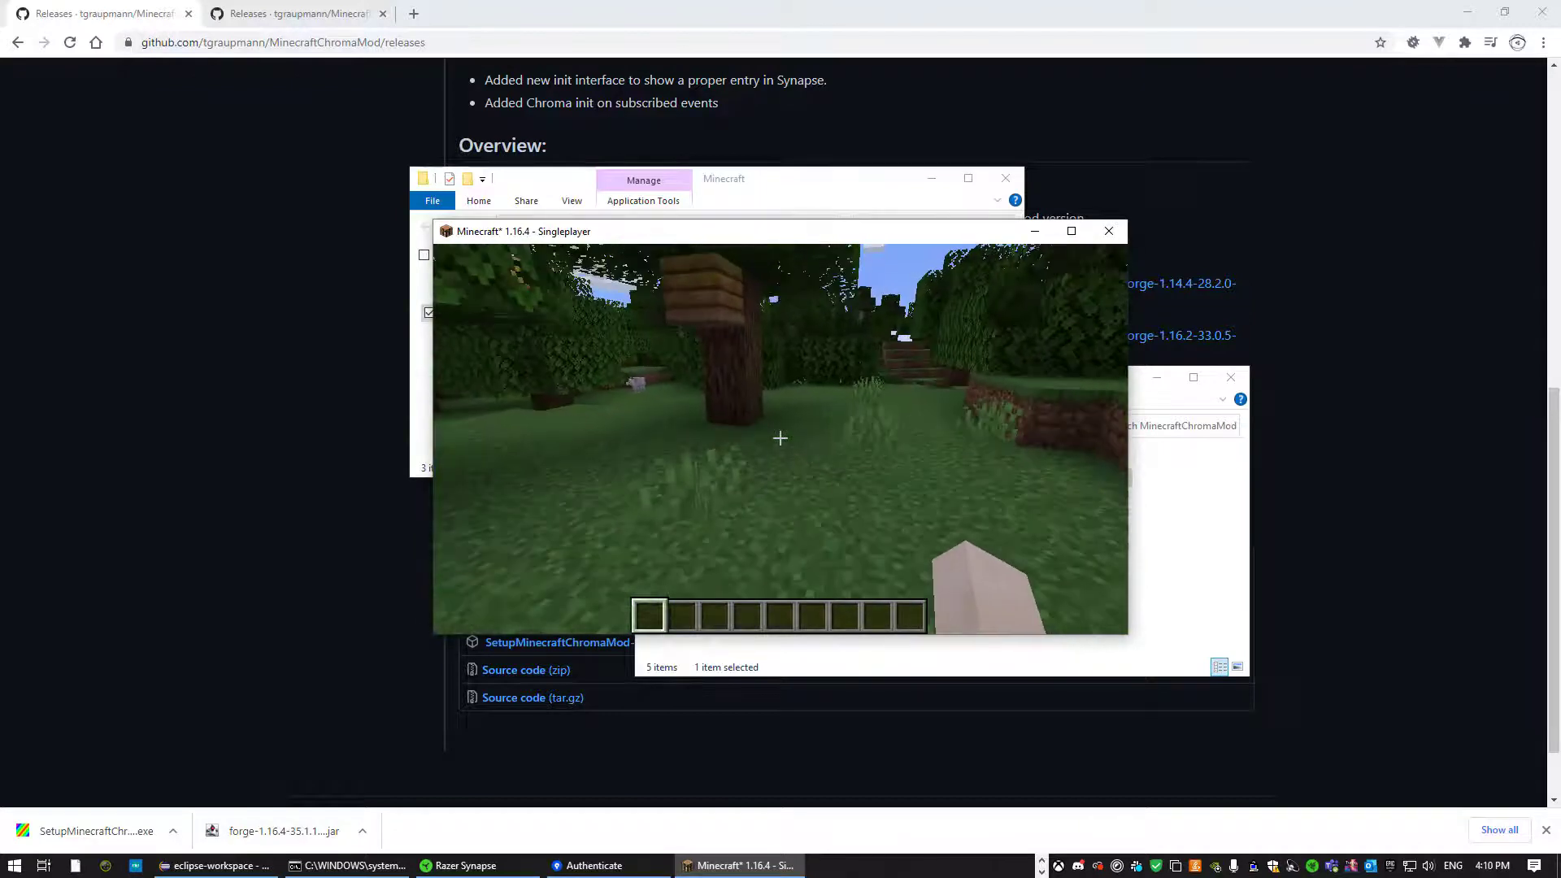
# Save and quit to the title screen, then exit Minecraft entirely.
pyautogui.press('Escape')
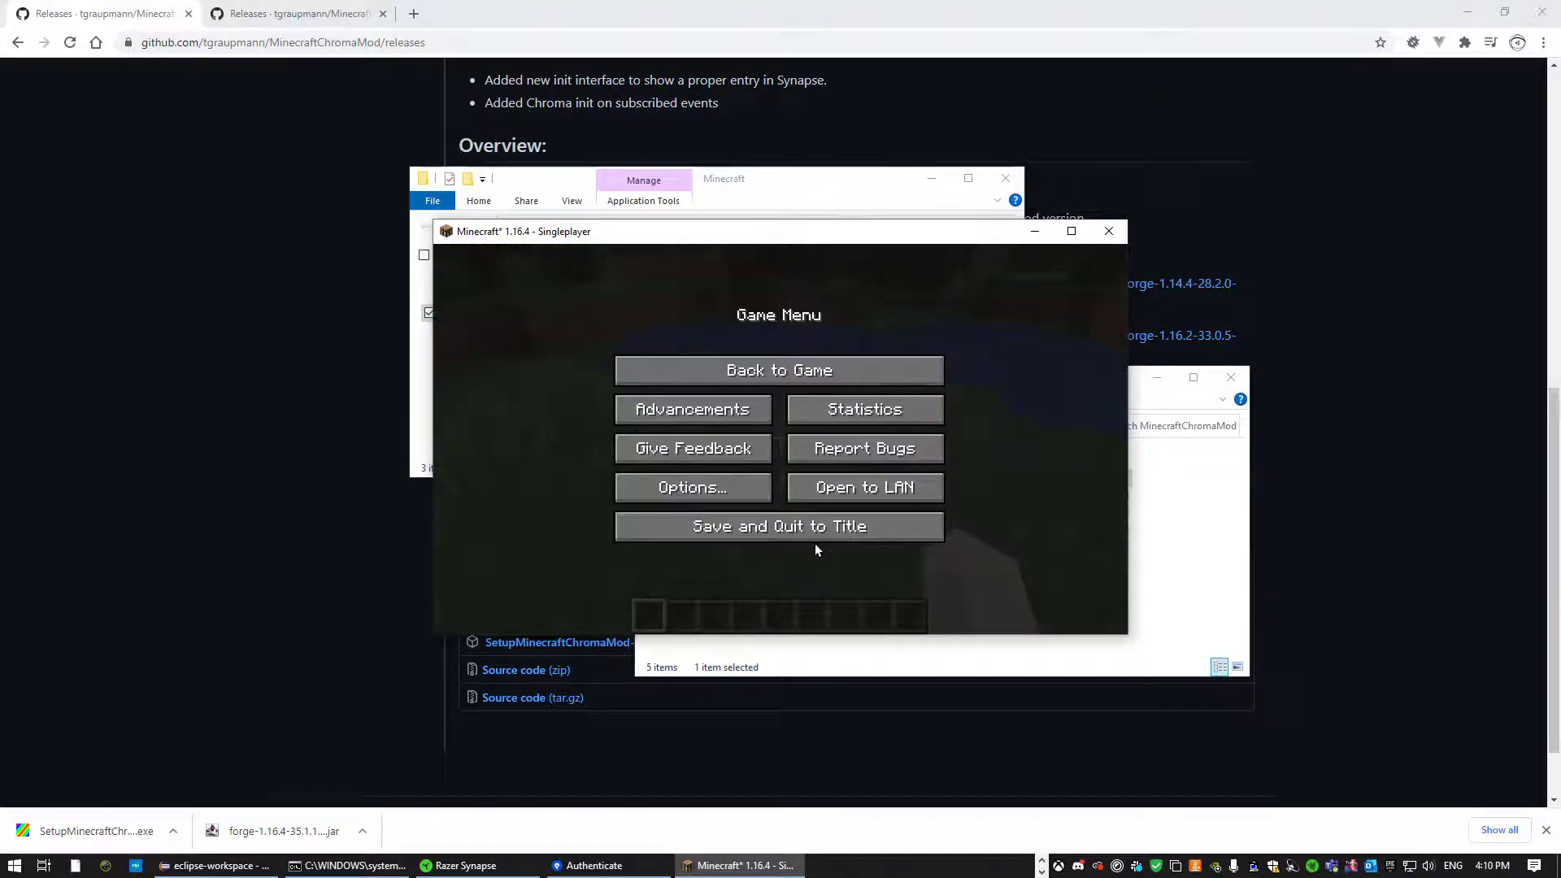
pyautogui.click(808, 533)
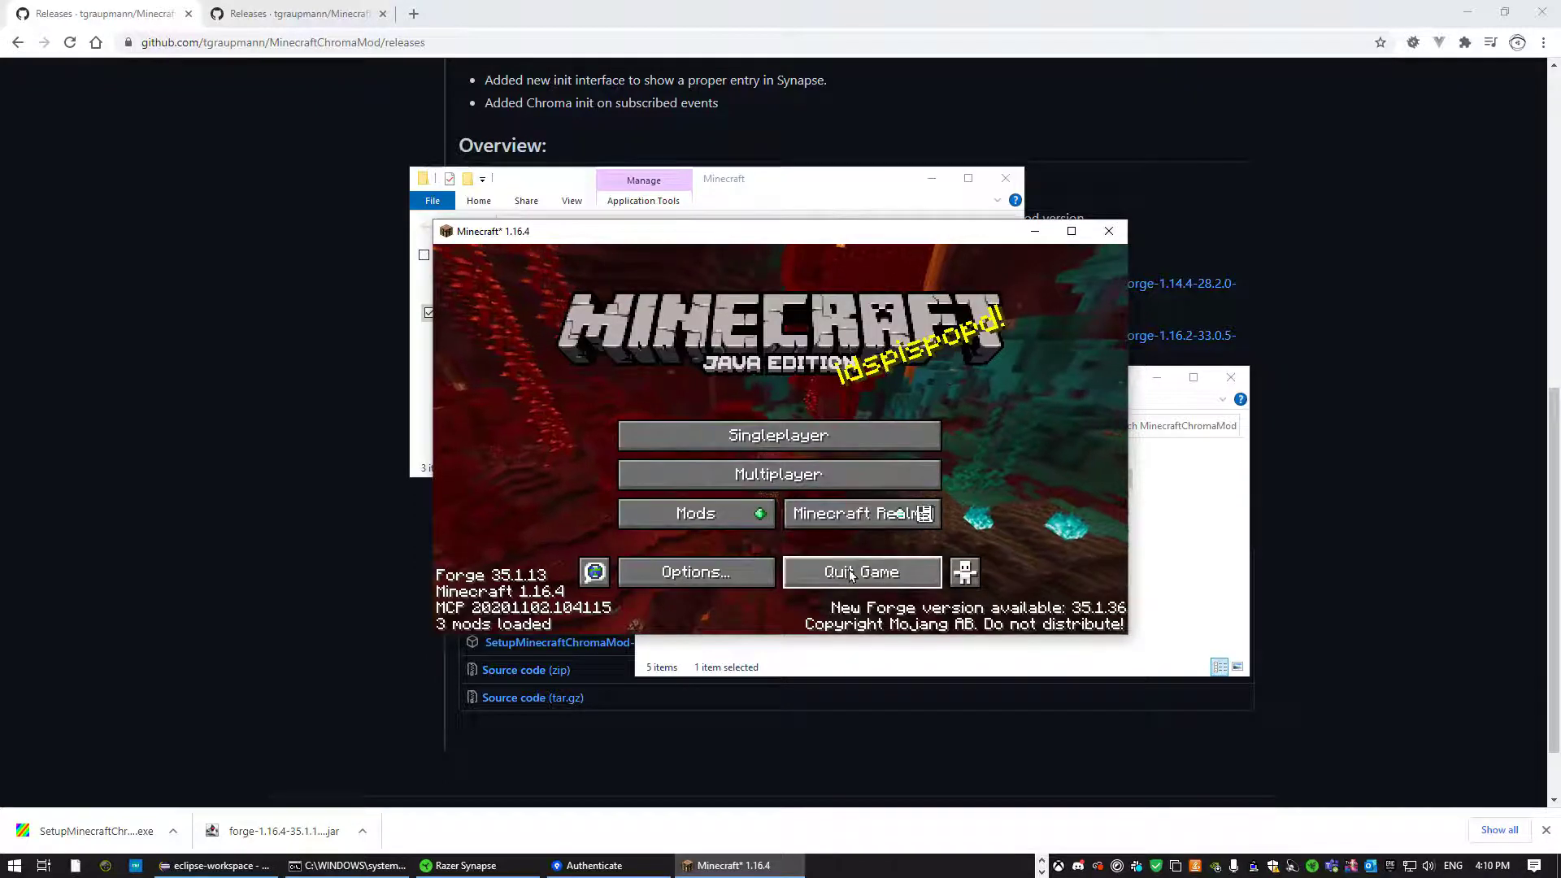
pyautogui.click(851, 575)
pyautogui.click(814, 609)
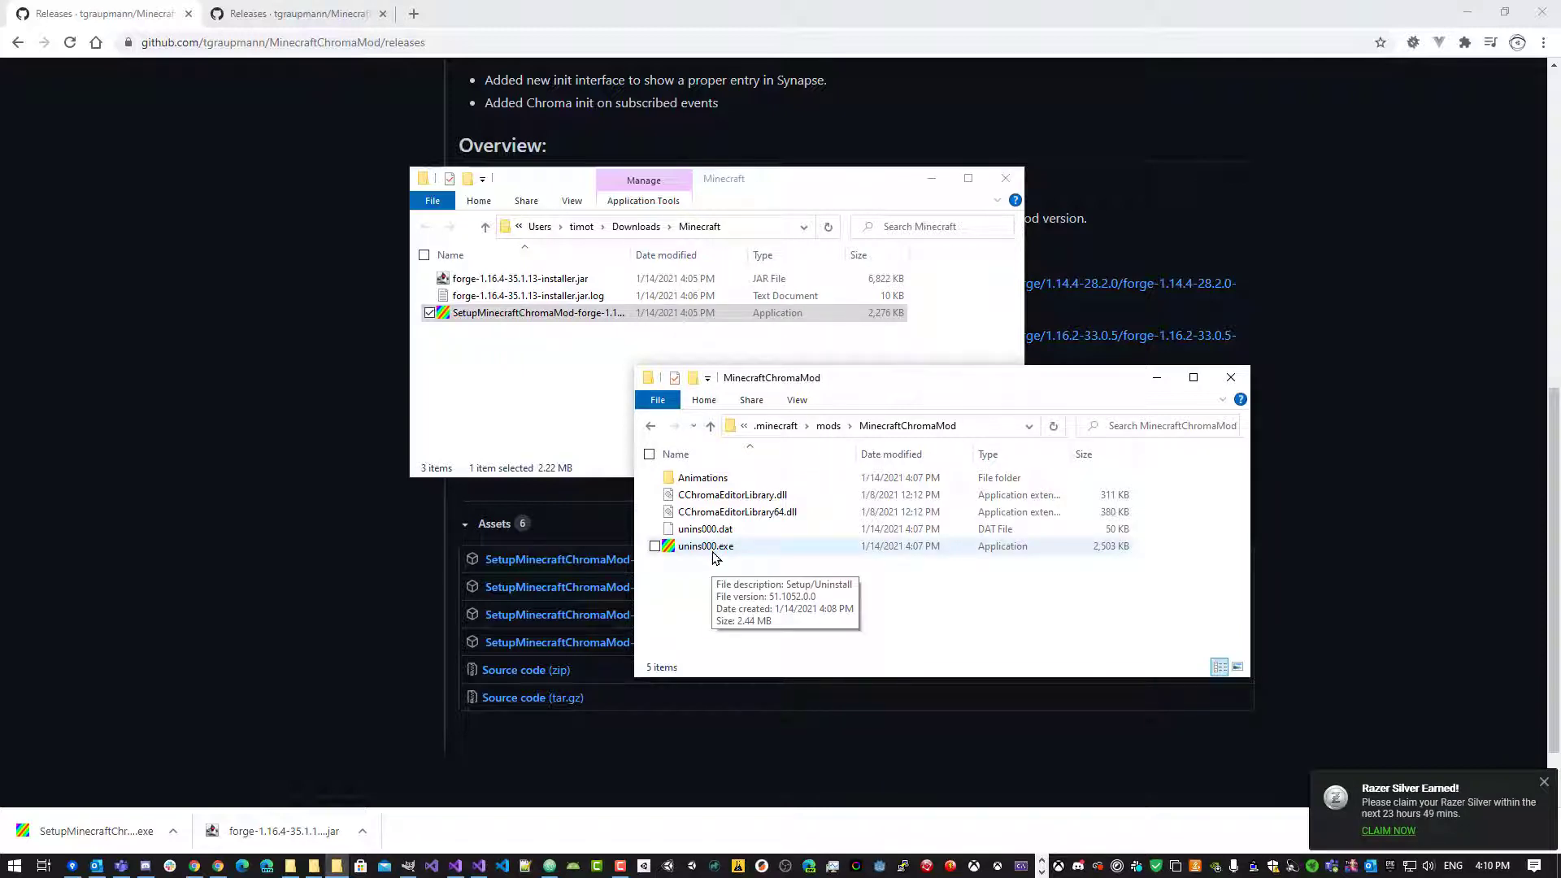
# Run unins000.exe to remove Chroma Minecraft Mod, then verify the .minecraft mods folder is empty.
pyautogui.doubleClick(716, 547)
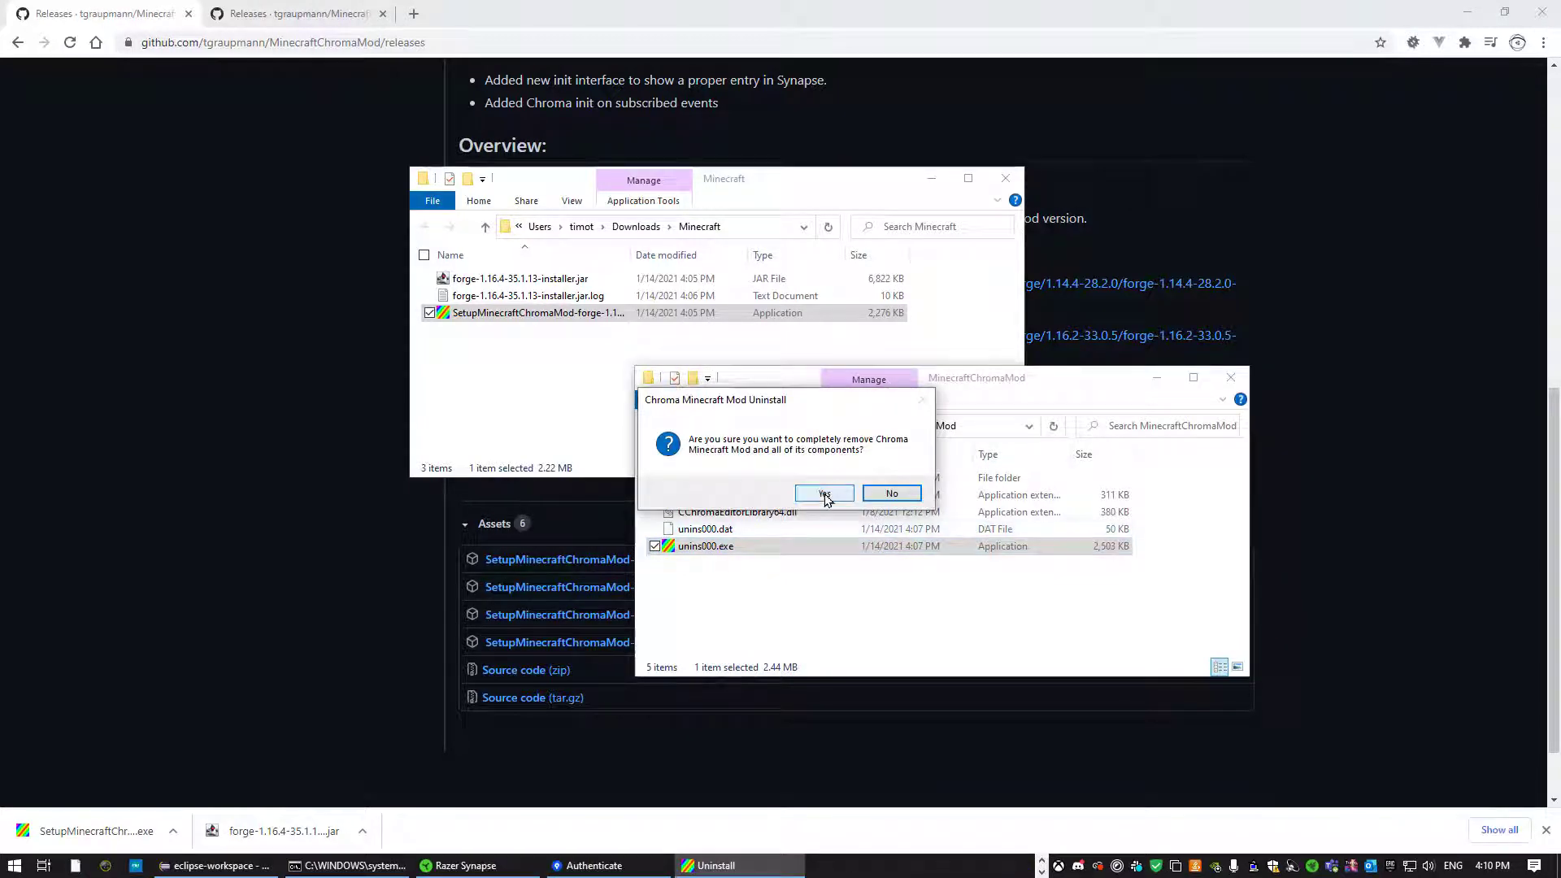
pyautogui.click(823, 494)
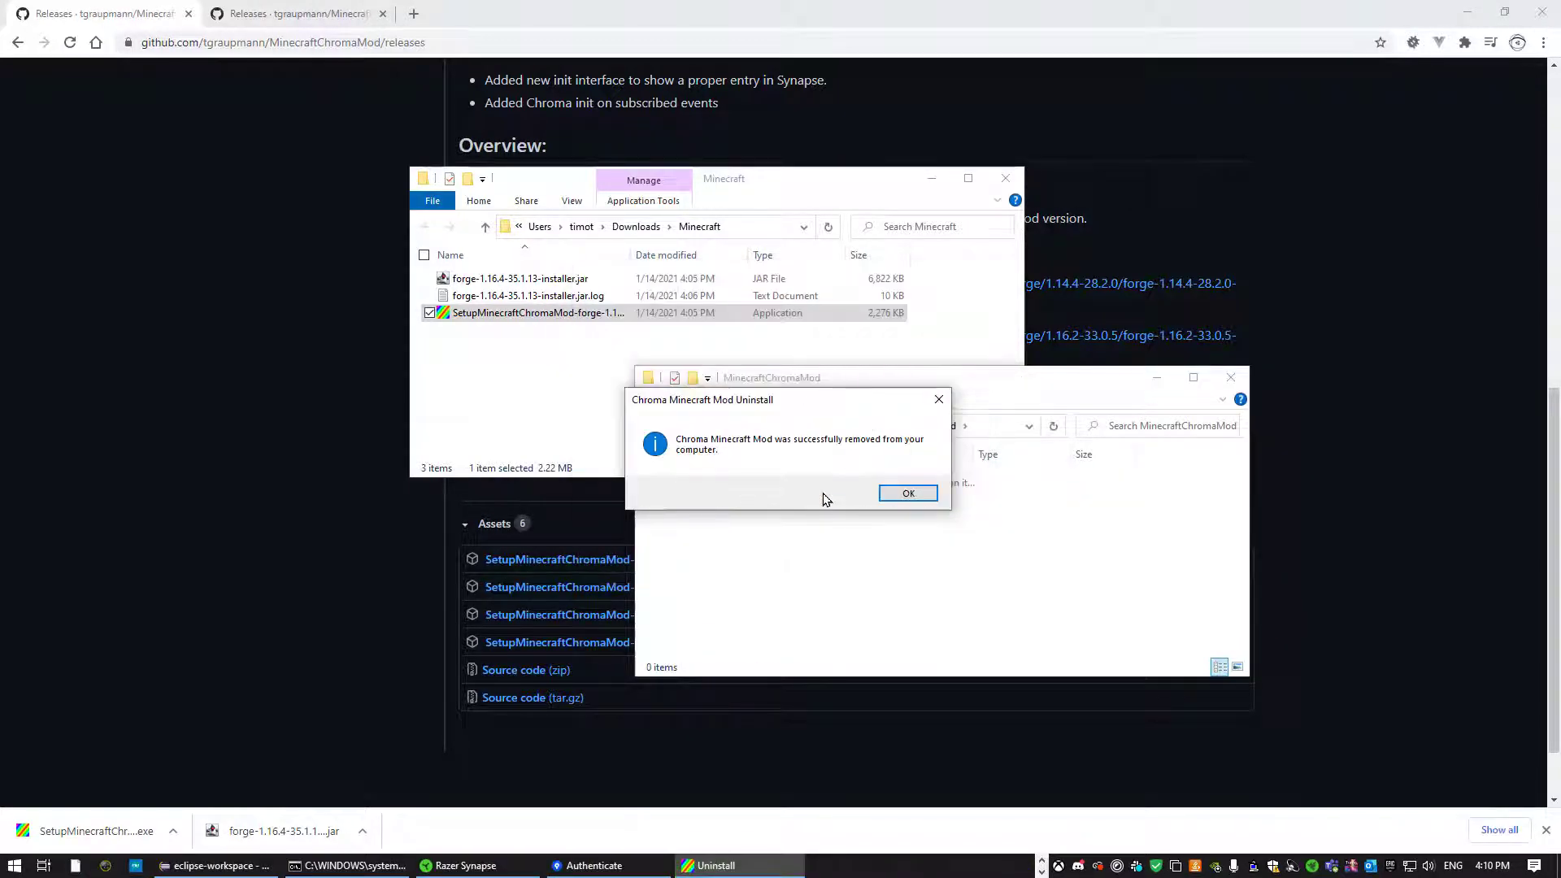
pyautogui.click(895, 496)
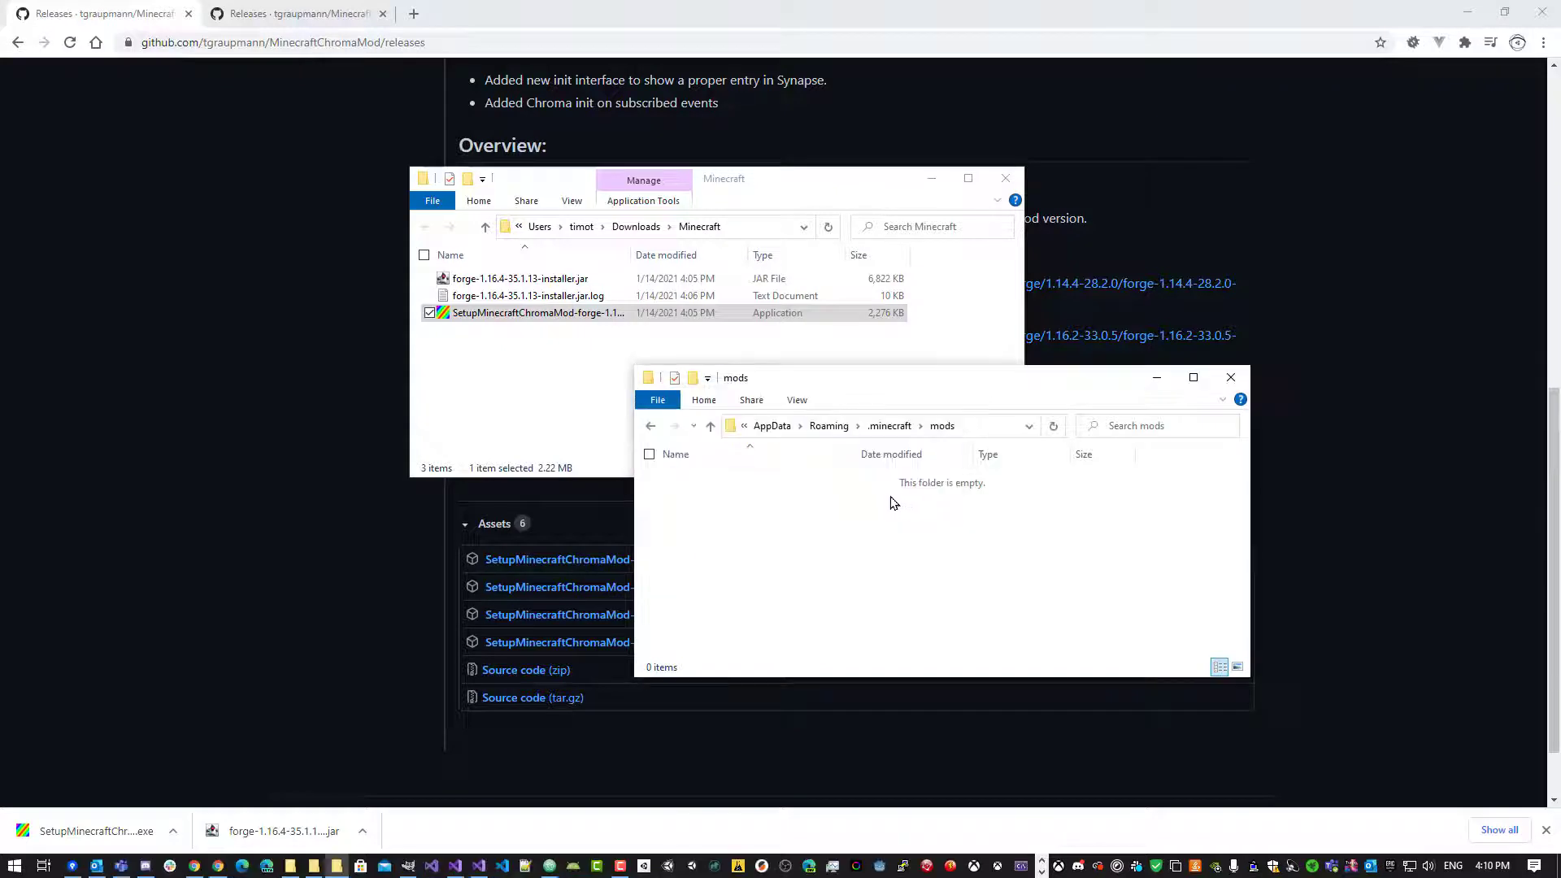
pyautogui.click(889, 425)
pyautogui.doubleClick(704, 614)
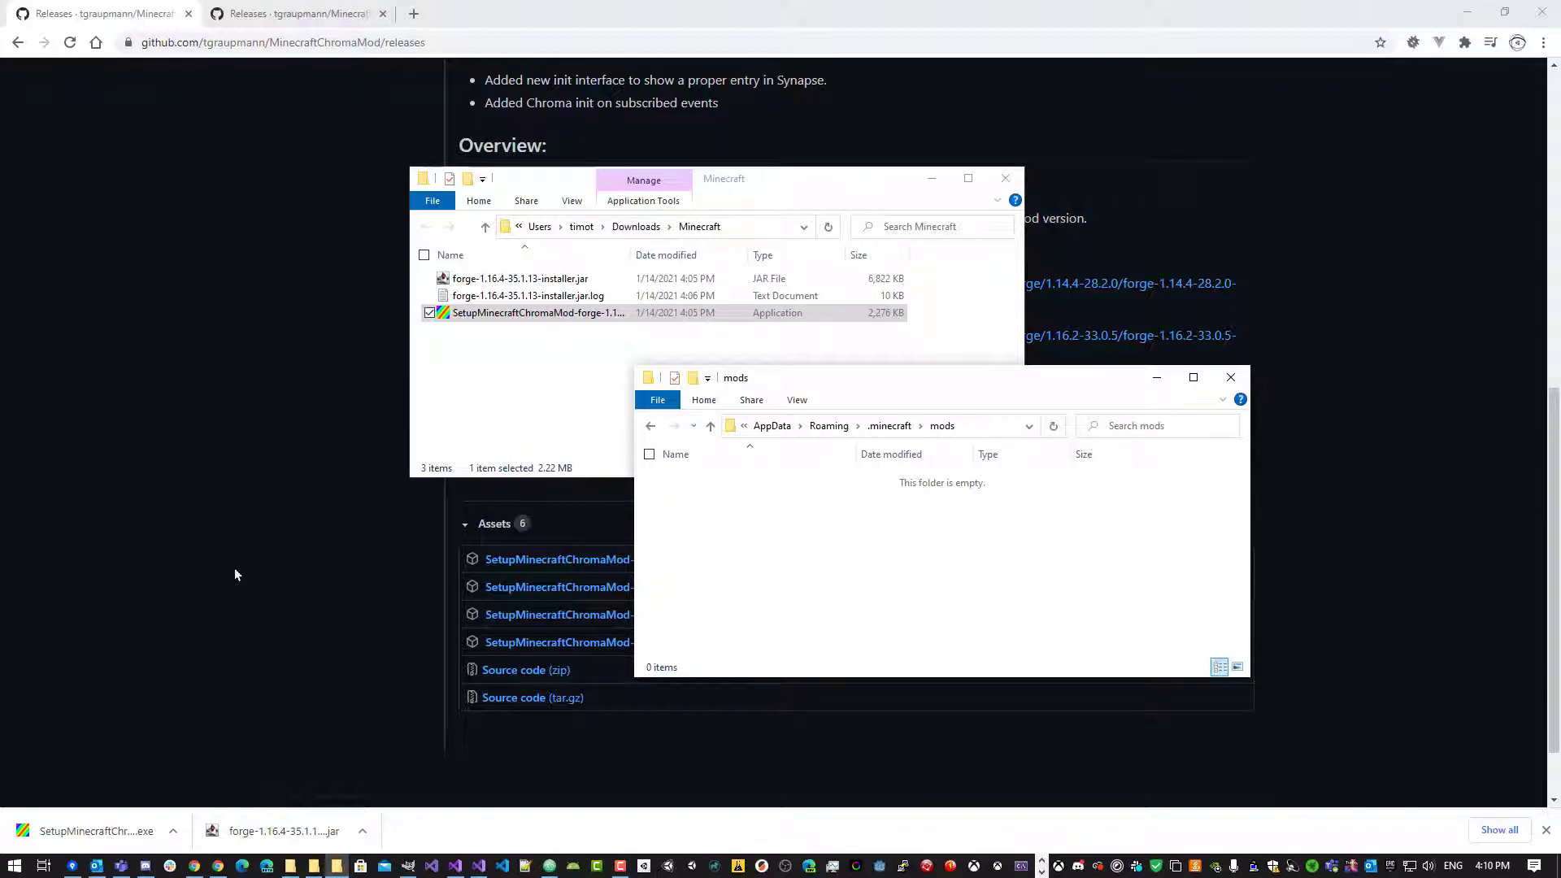
# Save SetupMinecraftChromaModServer-forge-1.16.4-35.1.28-mdk.exe to Downloads\Minecraft and launch it.
pyautogui.click(301, 550)
pyautogui.scroll(8, 302, 546)
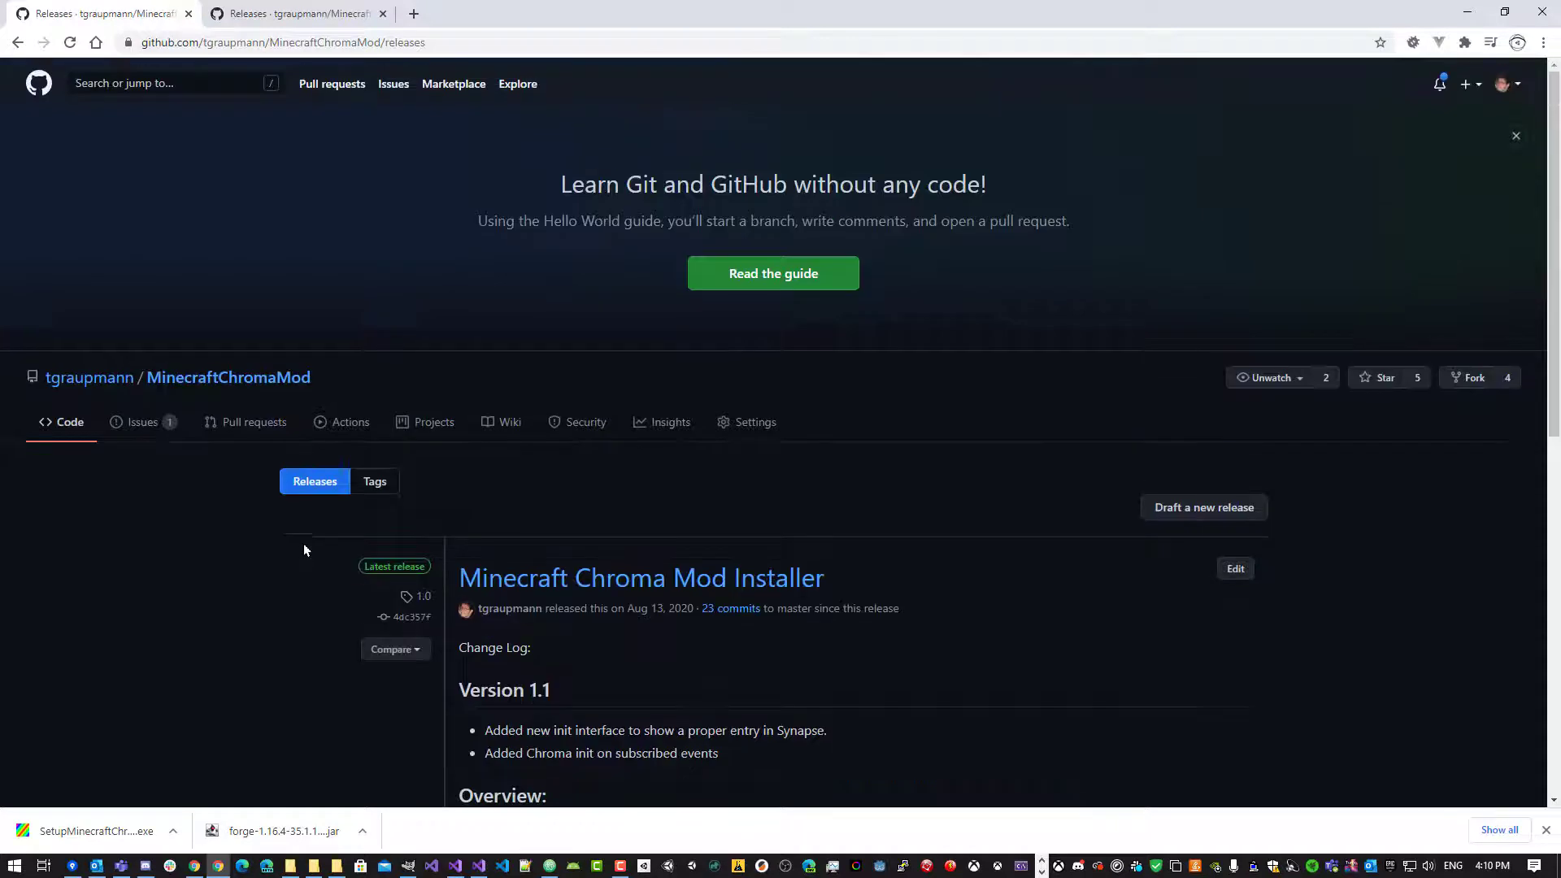
pyautogui.click(309, 13)
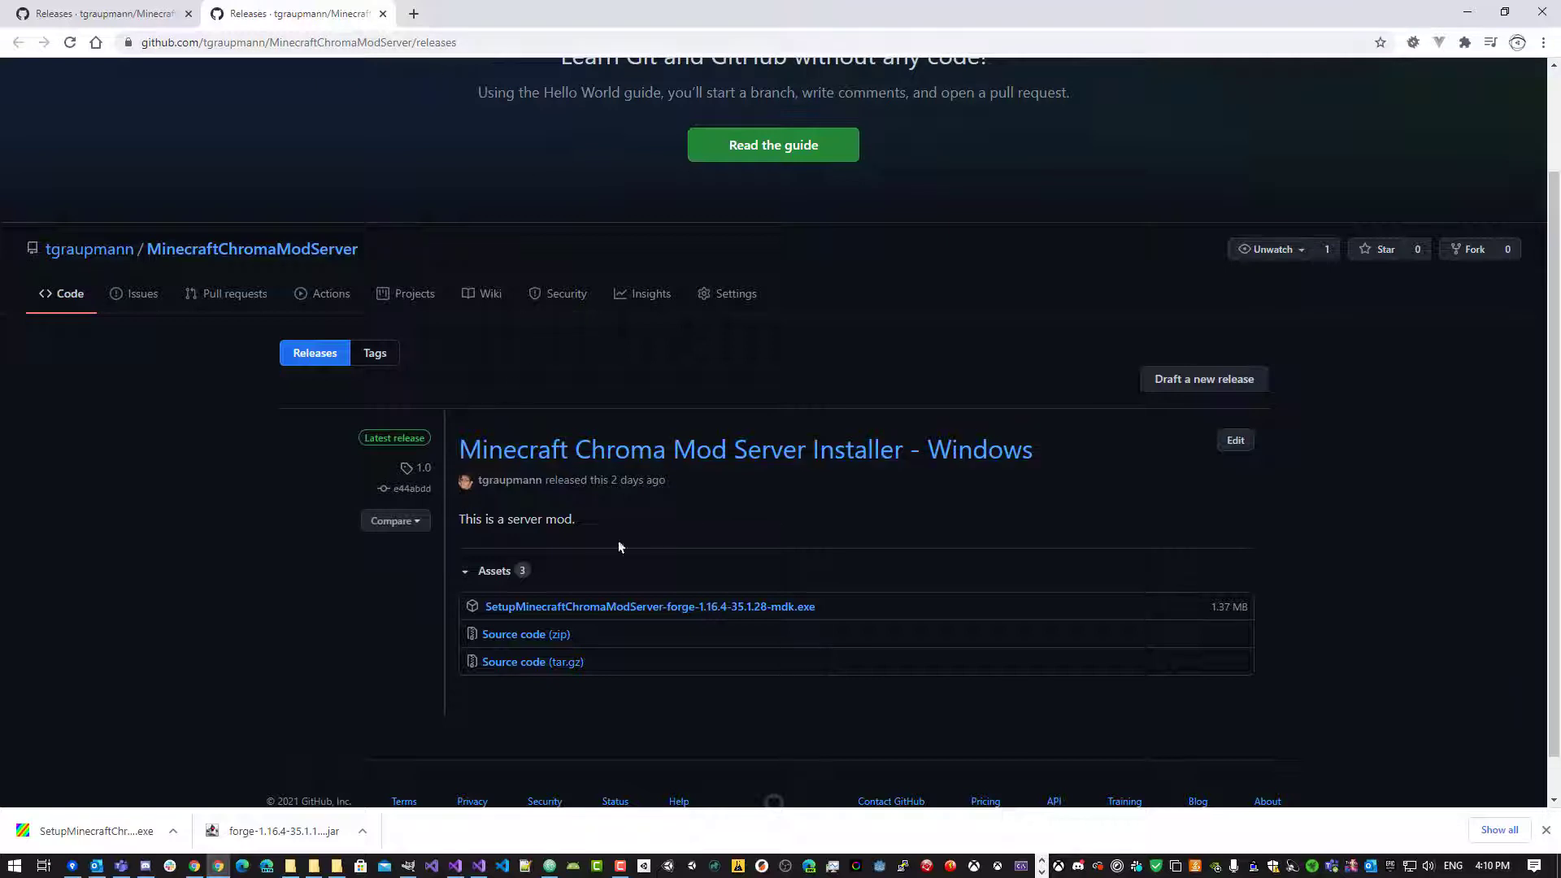
pyautogui.click(724, 608)
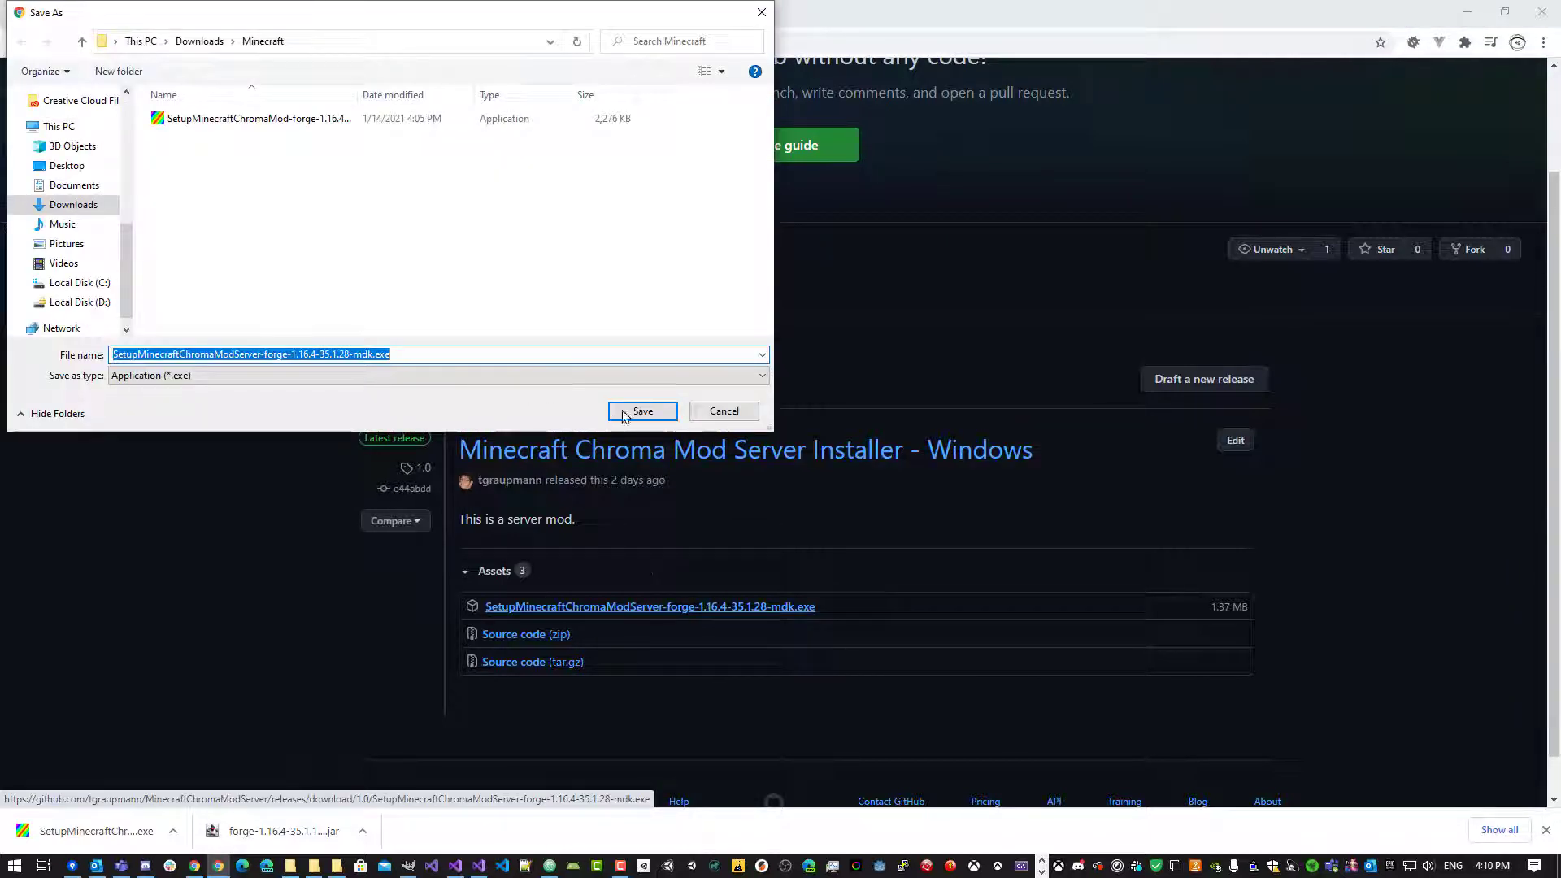
pyautogui.click(641, 411)
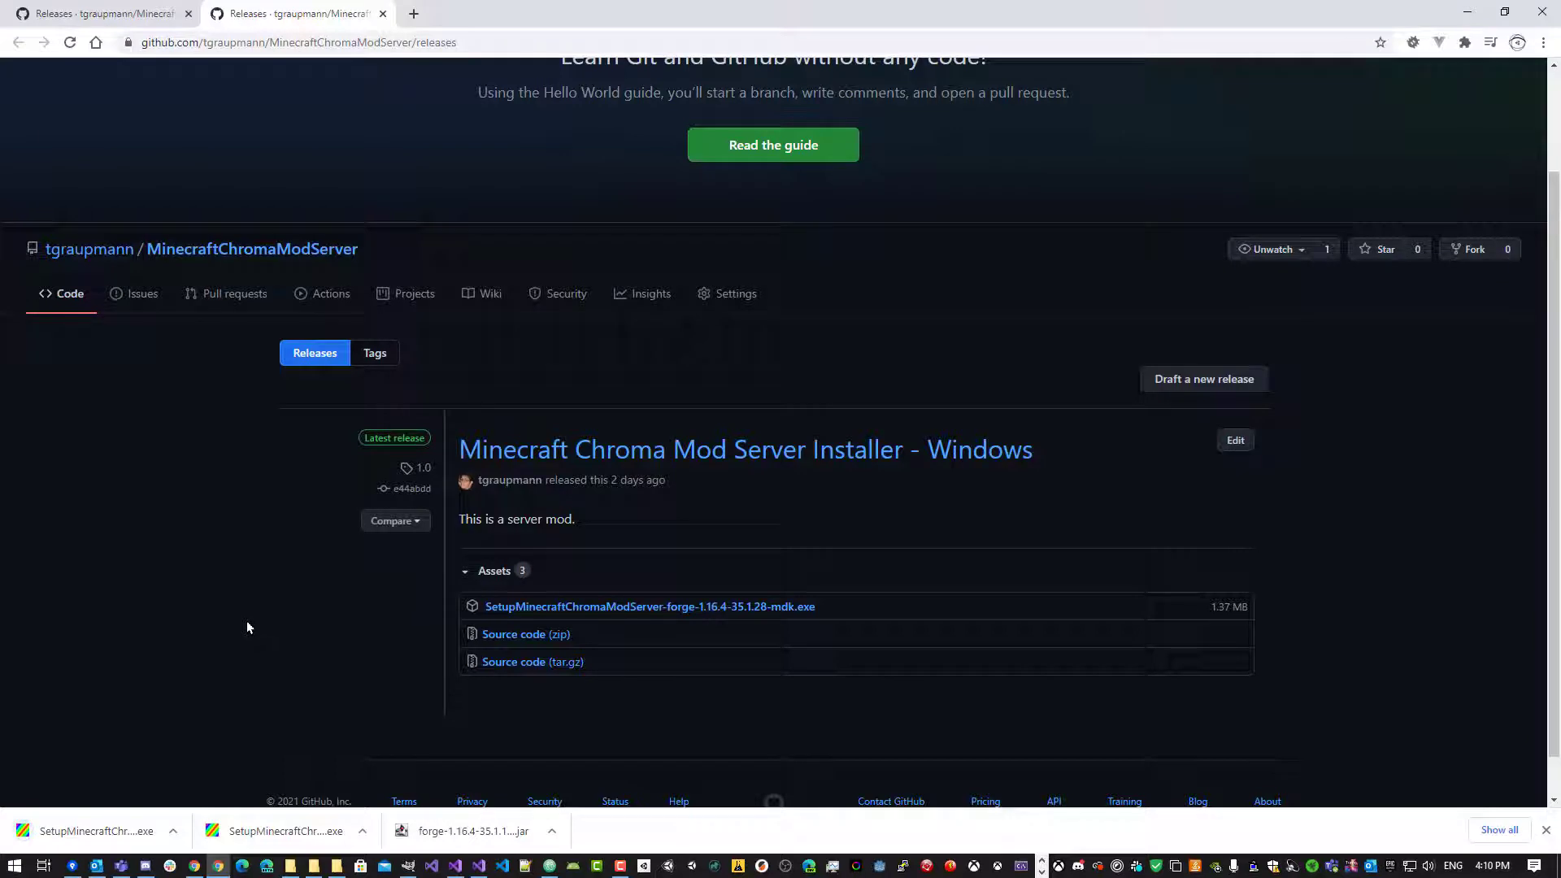
pyautogui.click(92, 824)
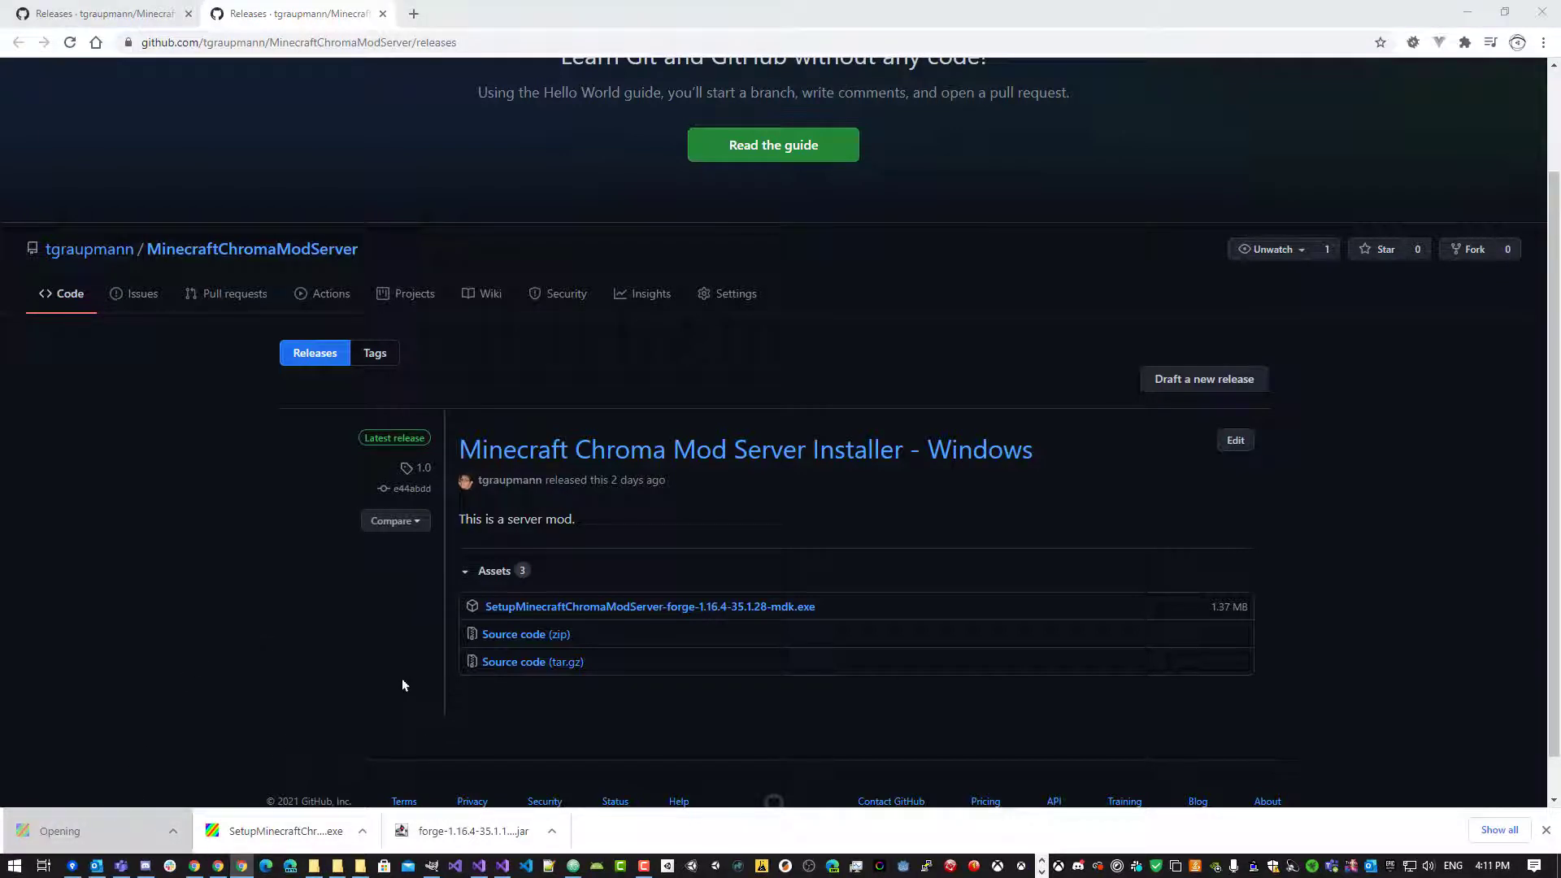
# Allow the installer past SmartScreen and install Chroma Minecraft Mod Server 1.1 with default settings.
pyautogui.click(599, 318)
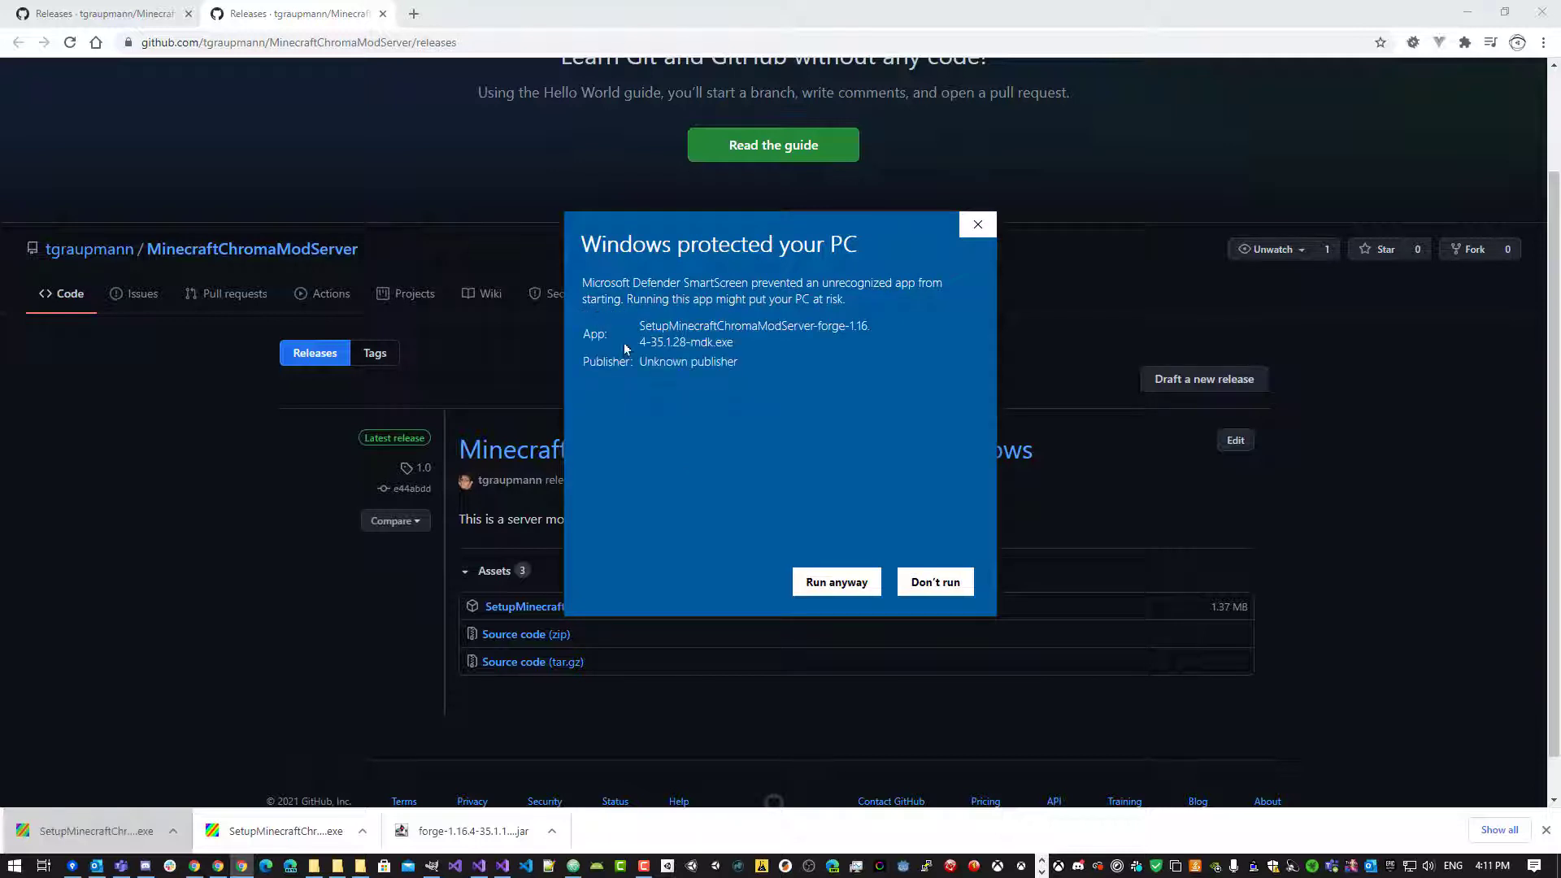
pyautogui.click(835, 582)
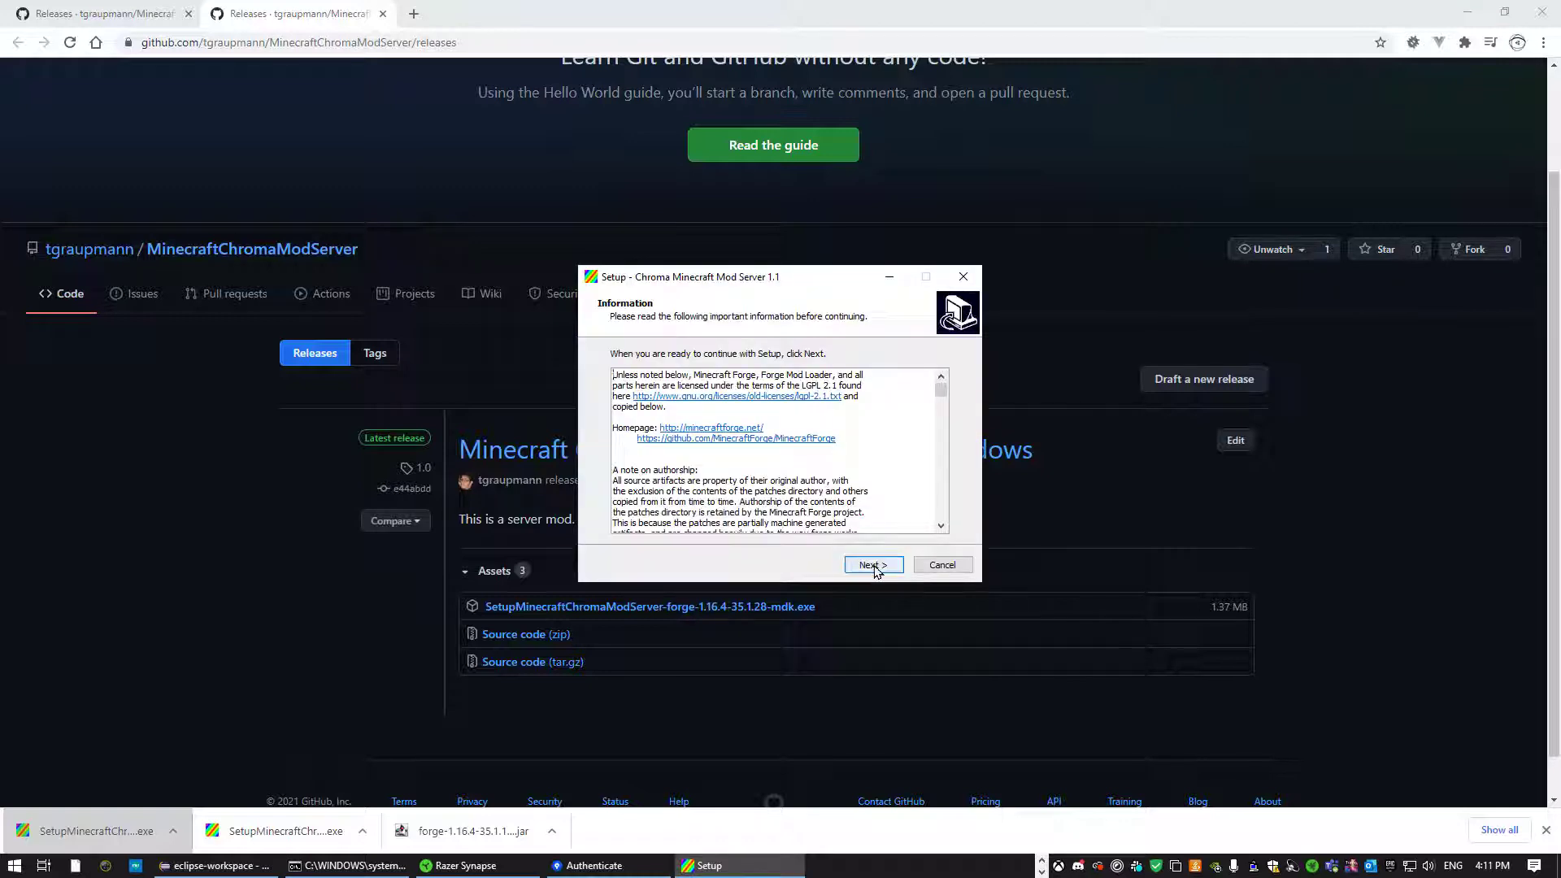
pyautogui.click(872, 566)
pyautogui.click(874, 565)
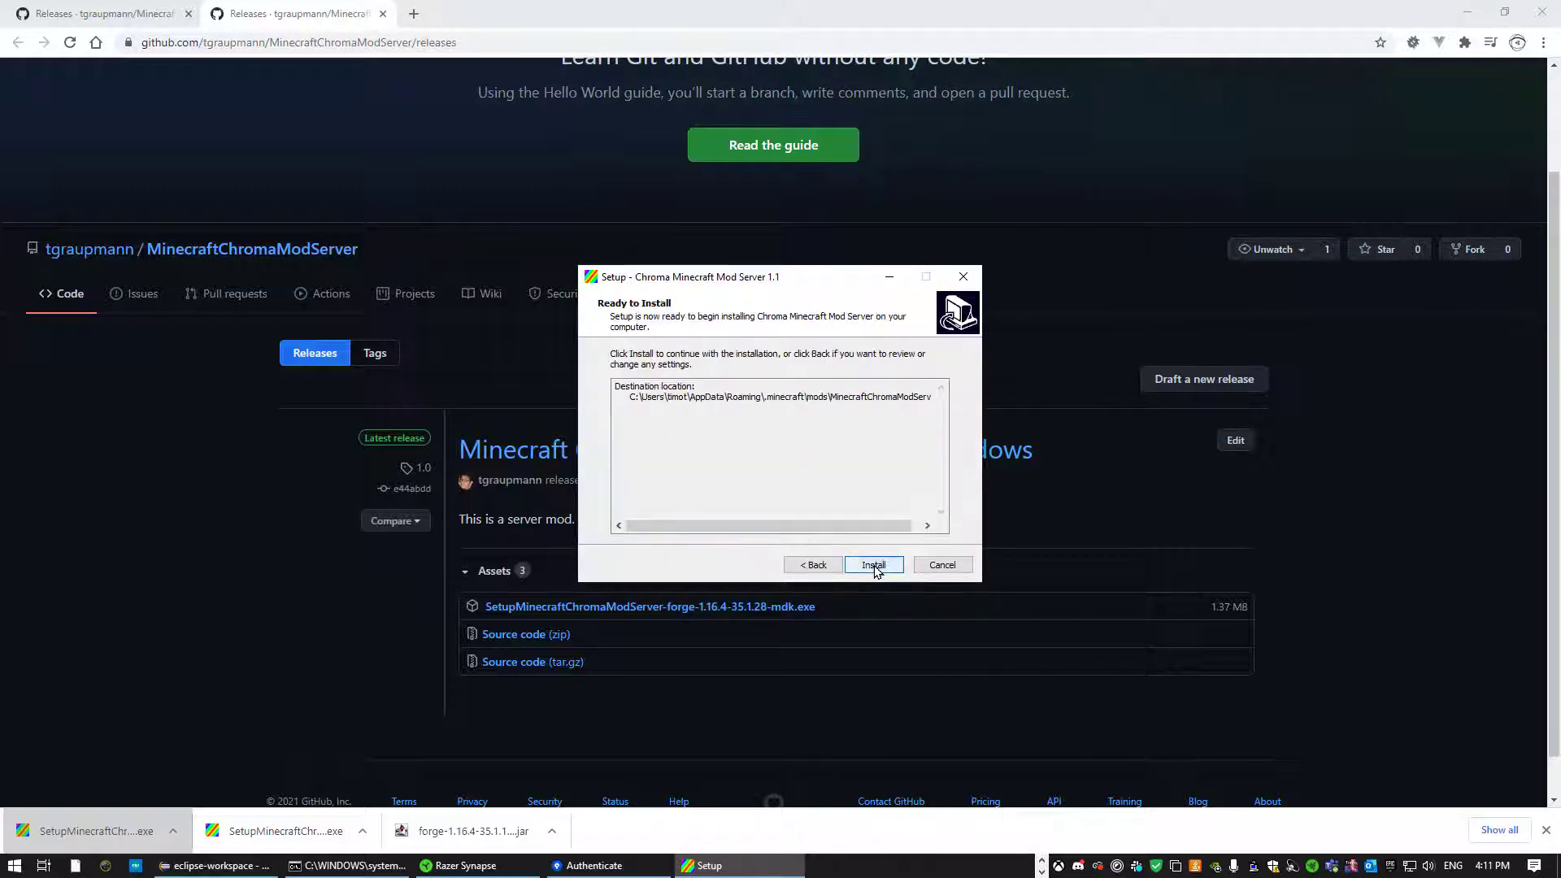
pyautogui.click(874, 565)
pyautogui.click(873, 566)
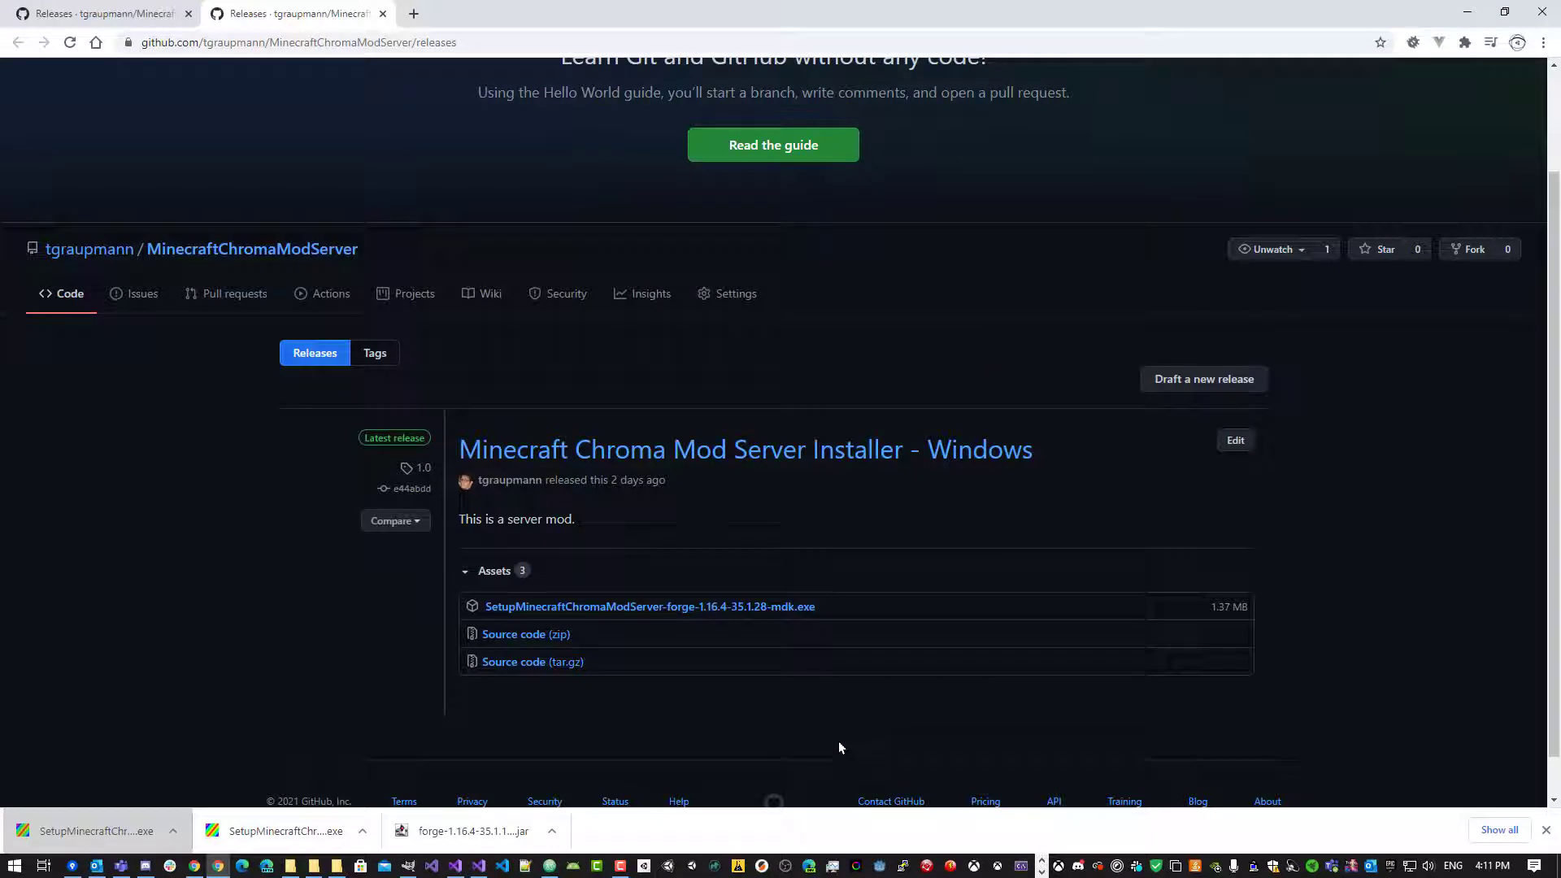
# Inspect modid-1.0.jar and the MinecraftChromaModServer folder in mods, then move up to .minecraft.
pyautogui.click(338, 865)
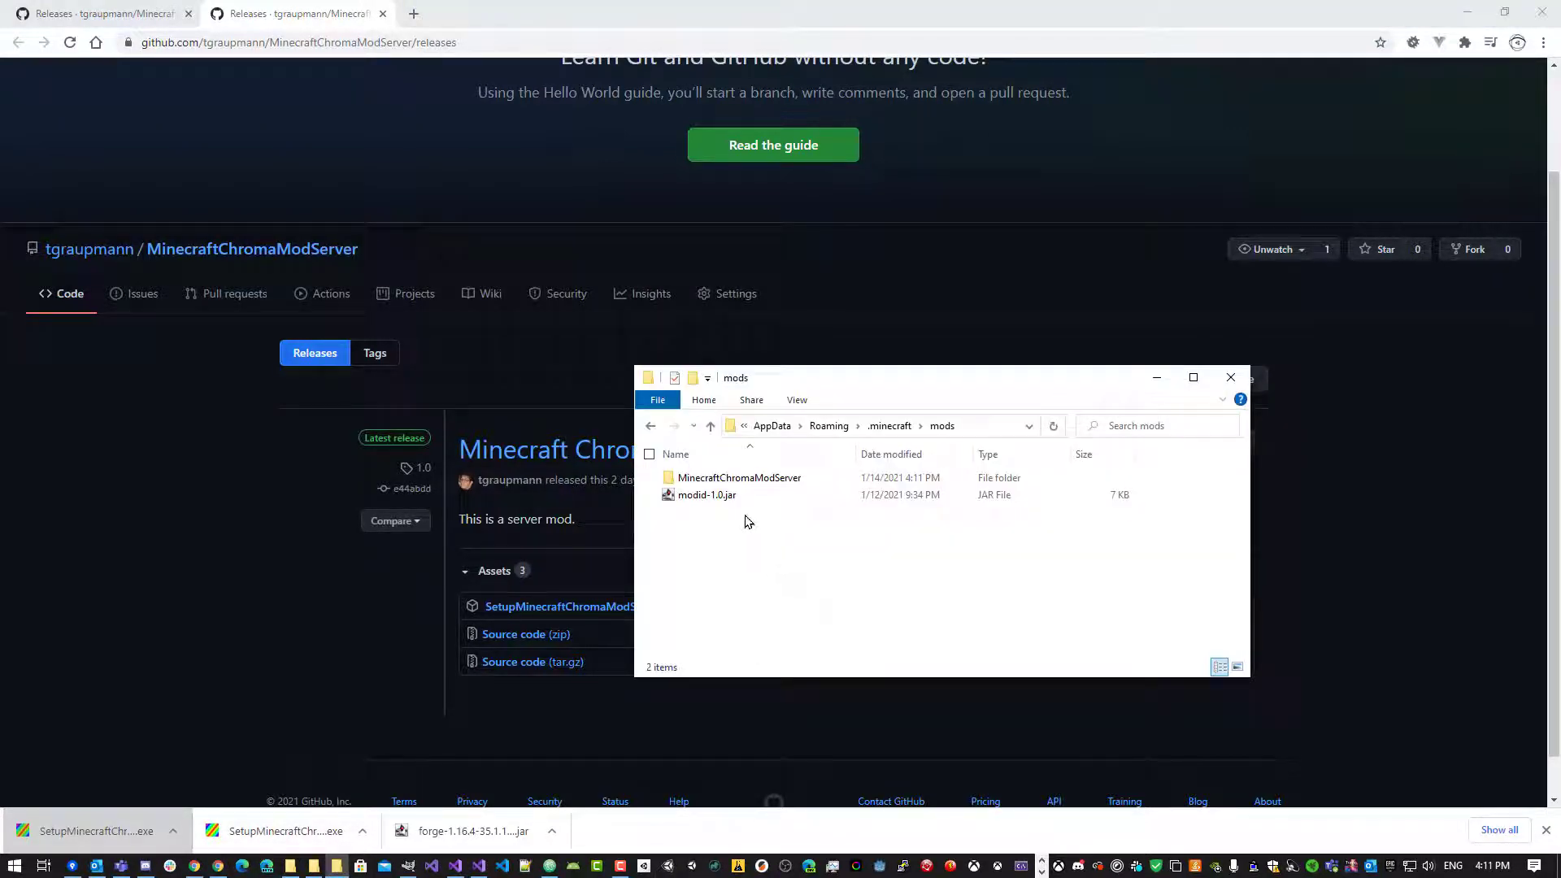
pyautogui.click(733, 497)
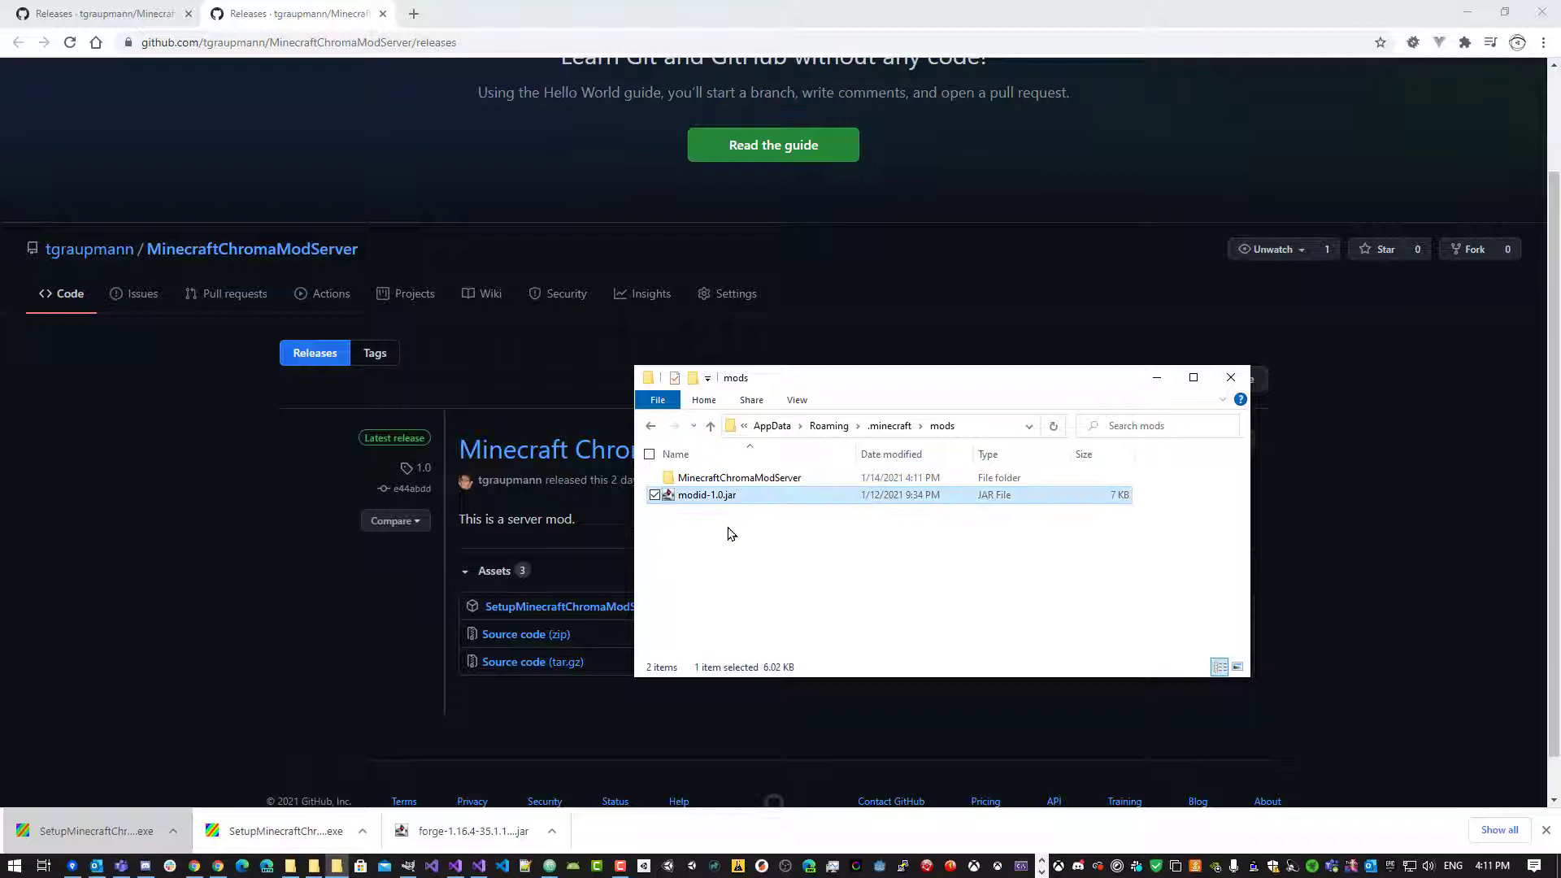
pyautogui.doubleClick(752, 482)
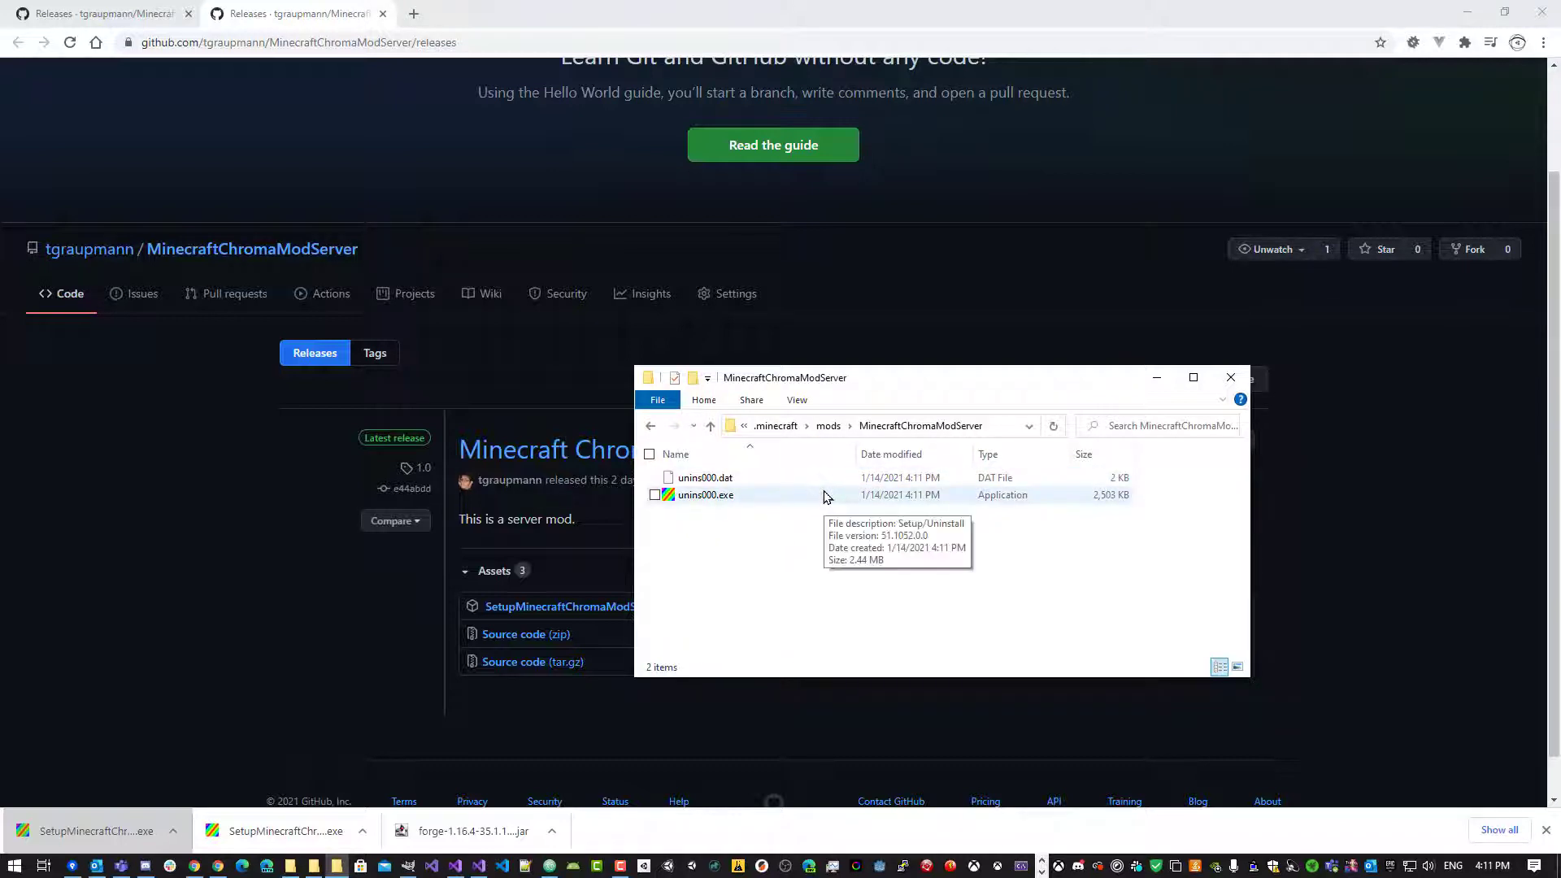
pyautogui.press('BackSpace')
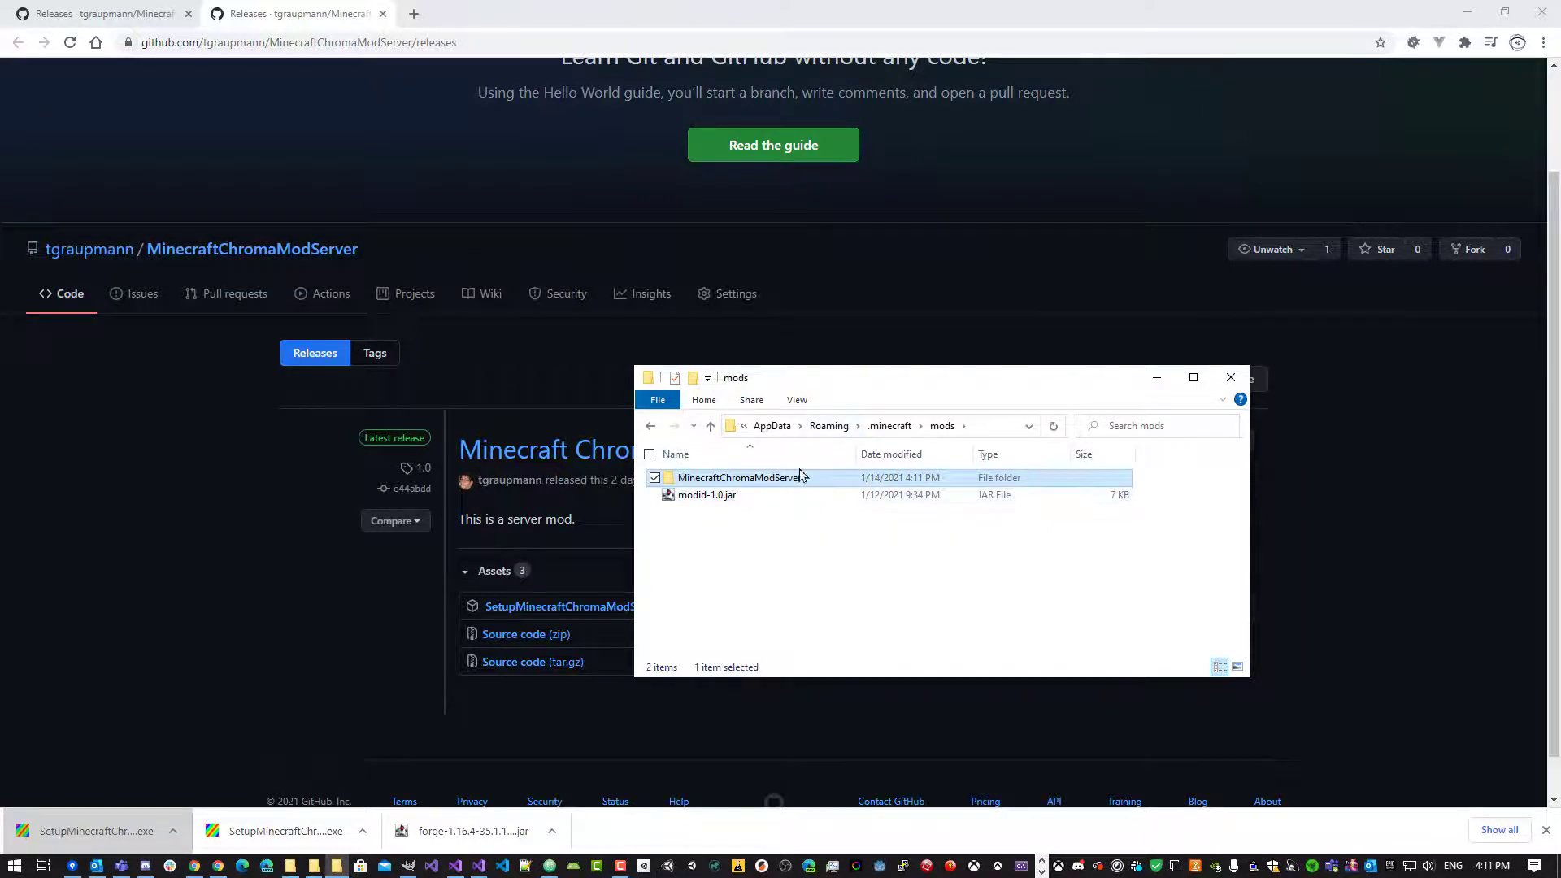
pyautogui.click(750, 555)
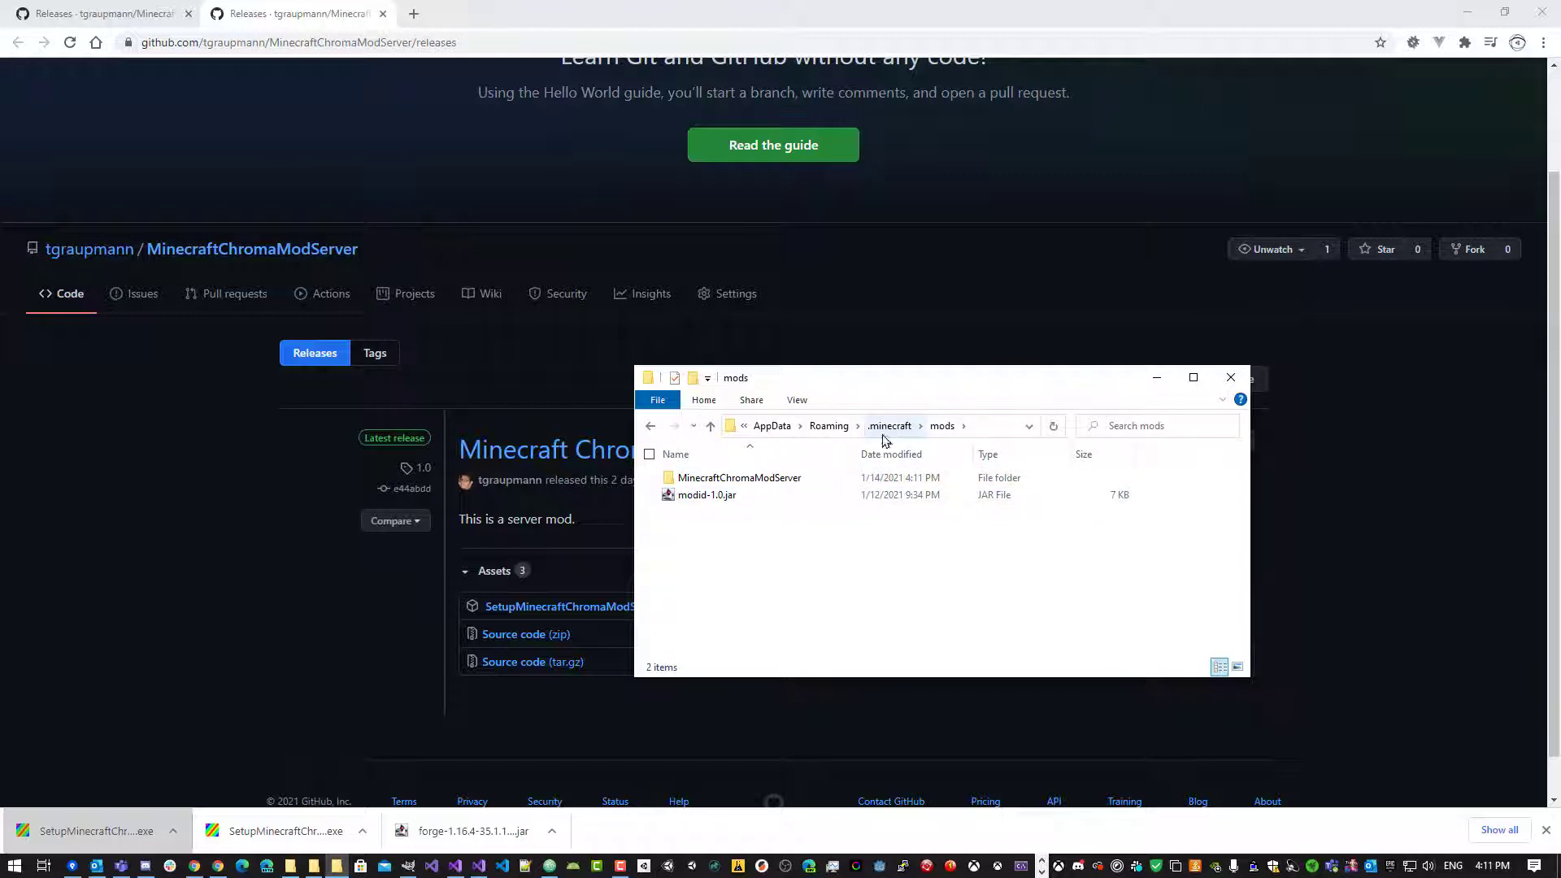
pyautogui.click(734, 502)
pyautogui.click(715, 501)
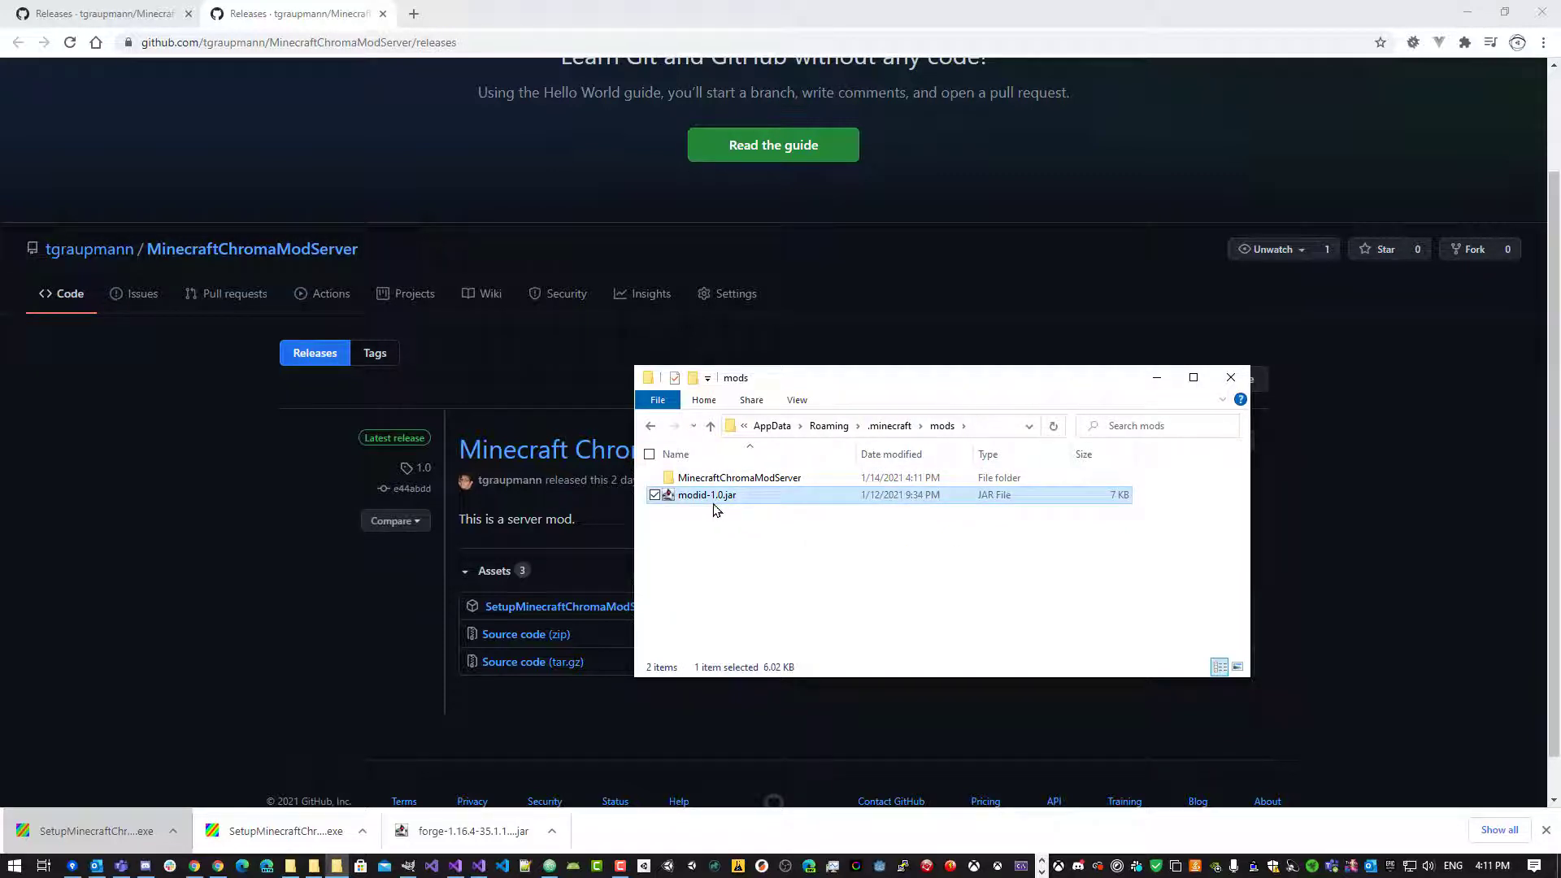
pyautogui.click(729, 546)
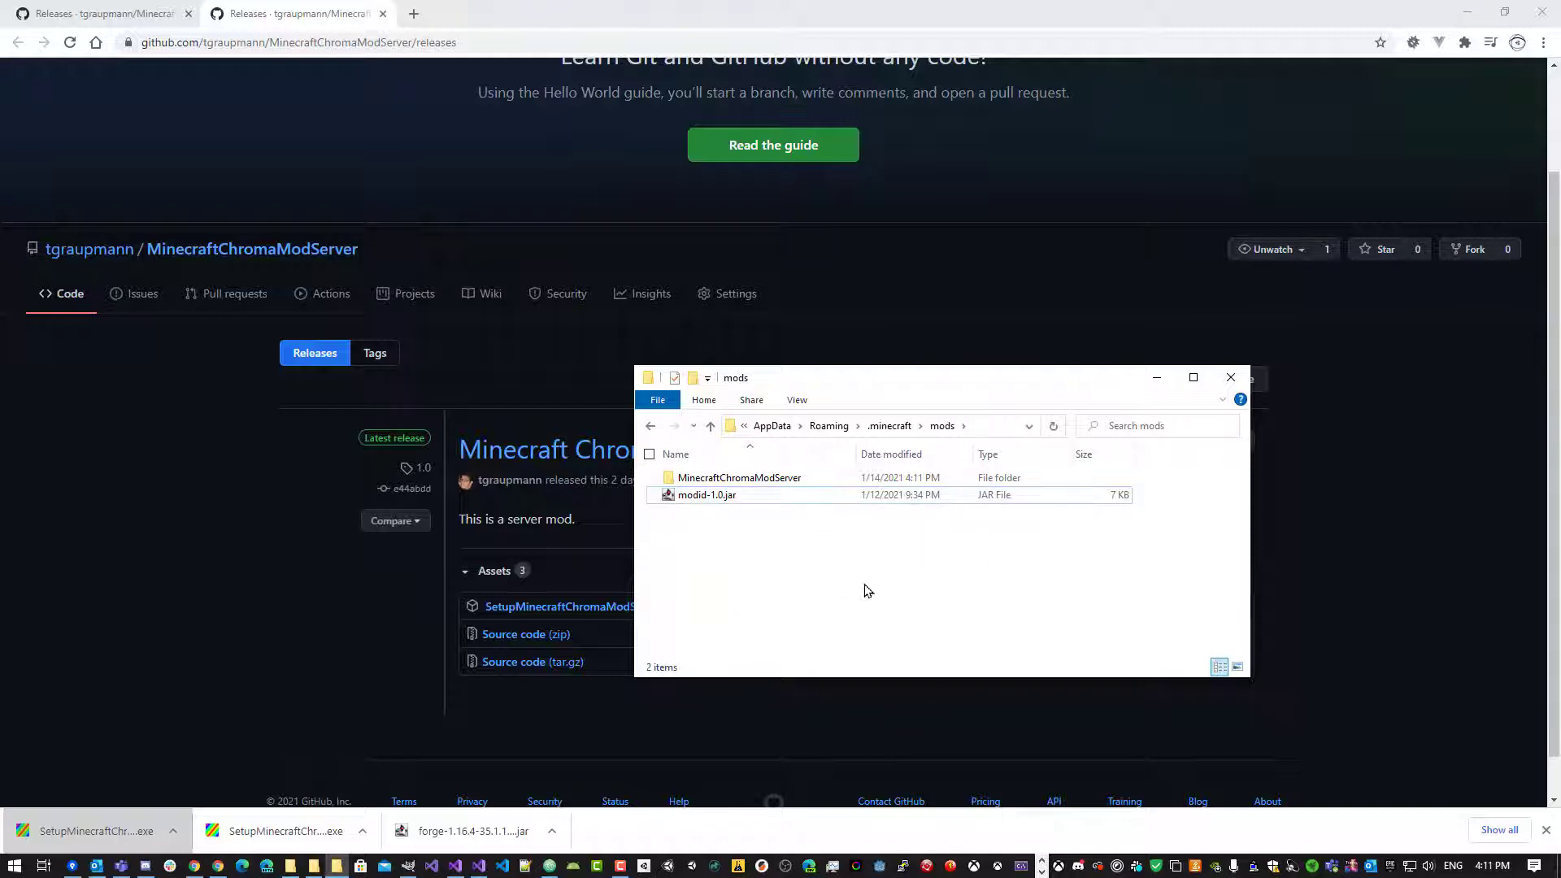
pyautogui.click(890, 431)
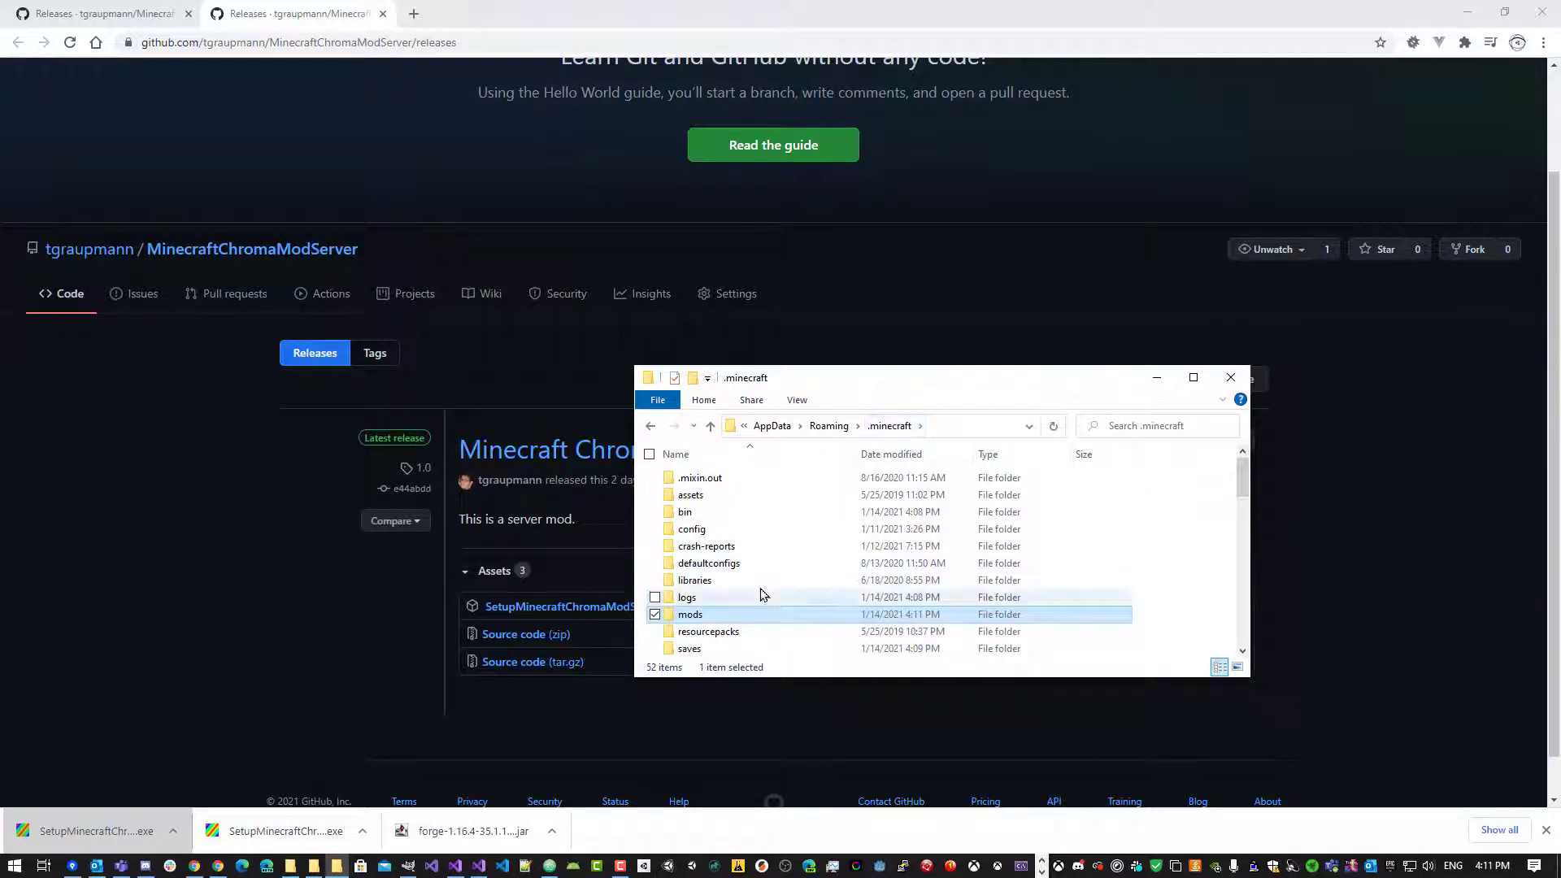
# Return to the MinecraftChromaMod README and select the Quick Start 'CD %appdata%\.minecraft' command.
pyautogui.click(629, 815)
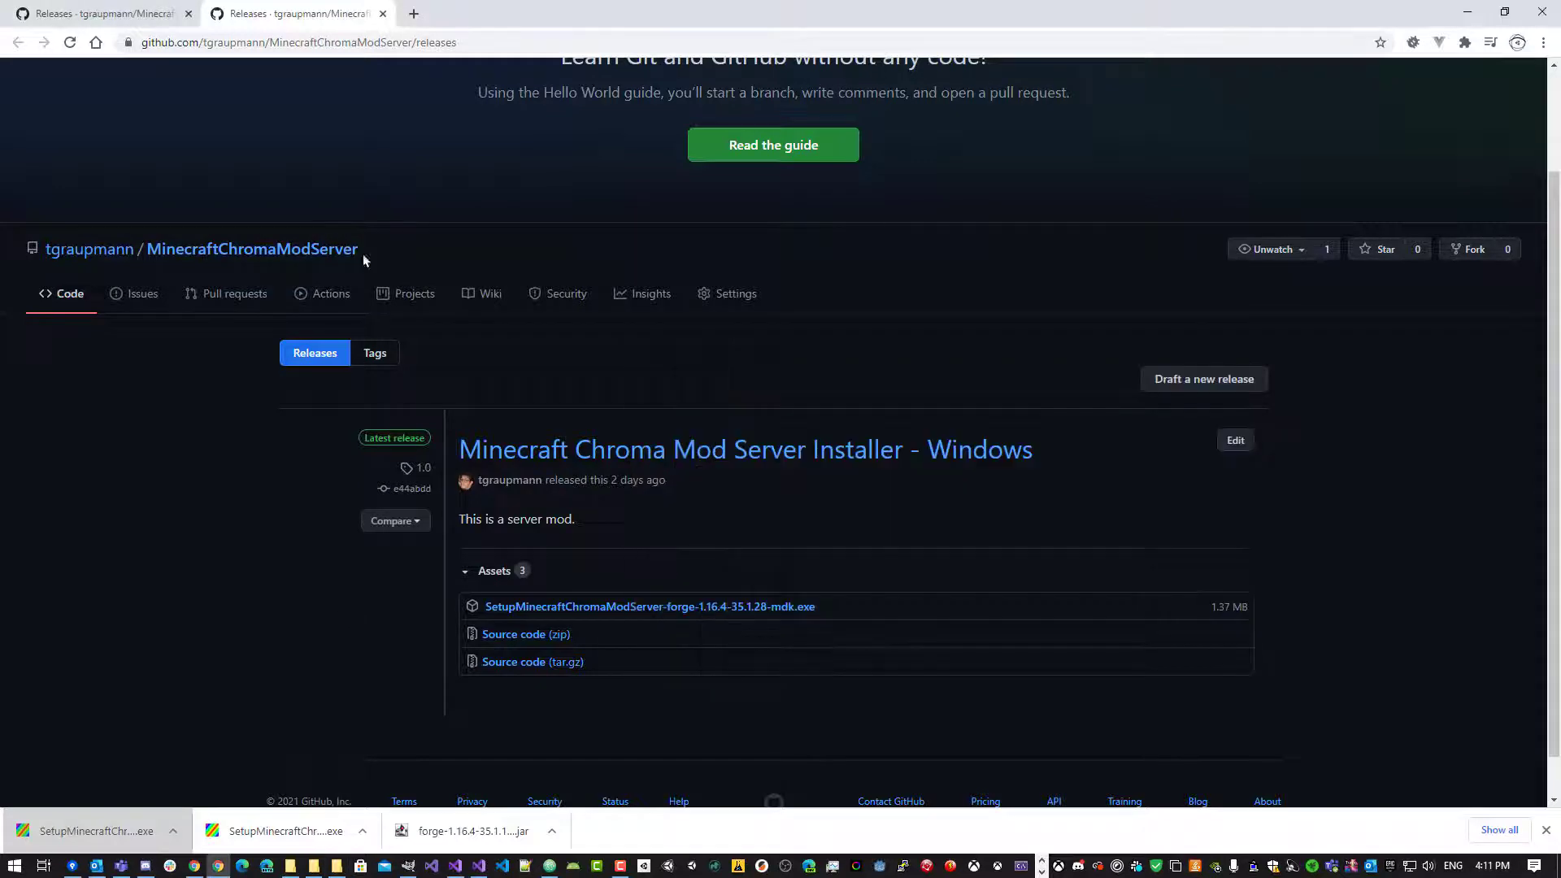
pyautogui.click(91, 17)
pyautogui.click(18, 42)
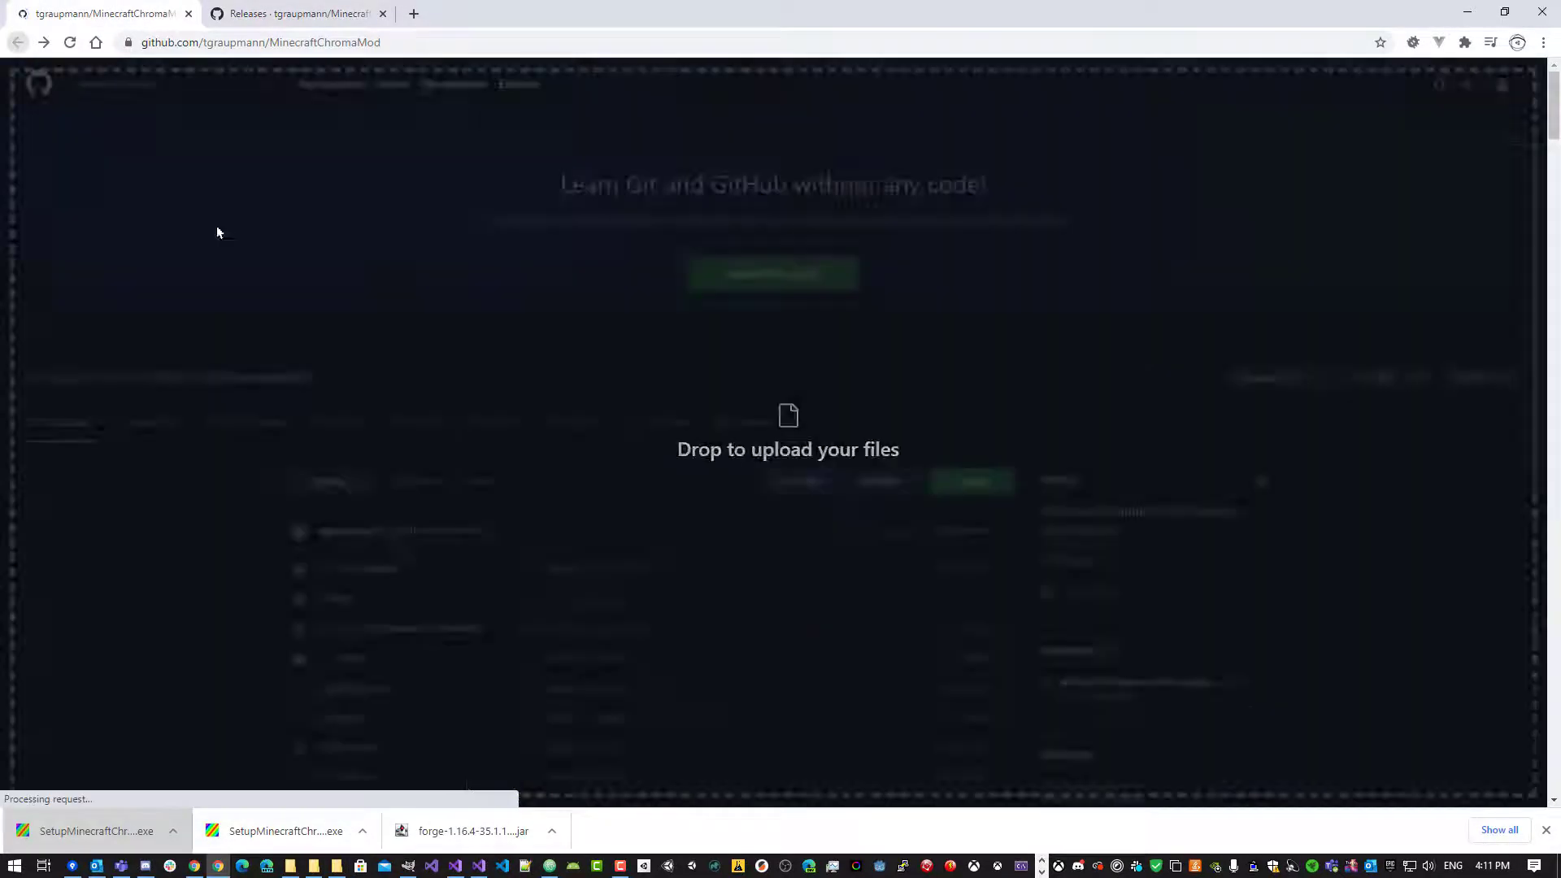
pyautogui.scroll(-20, 354, 476)
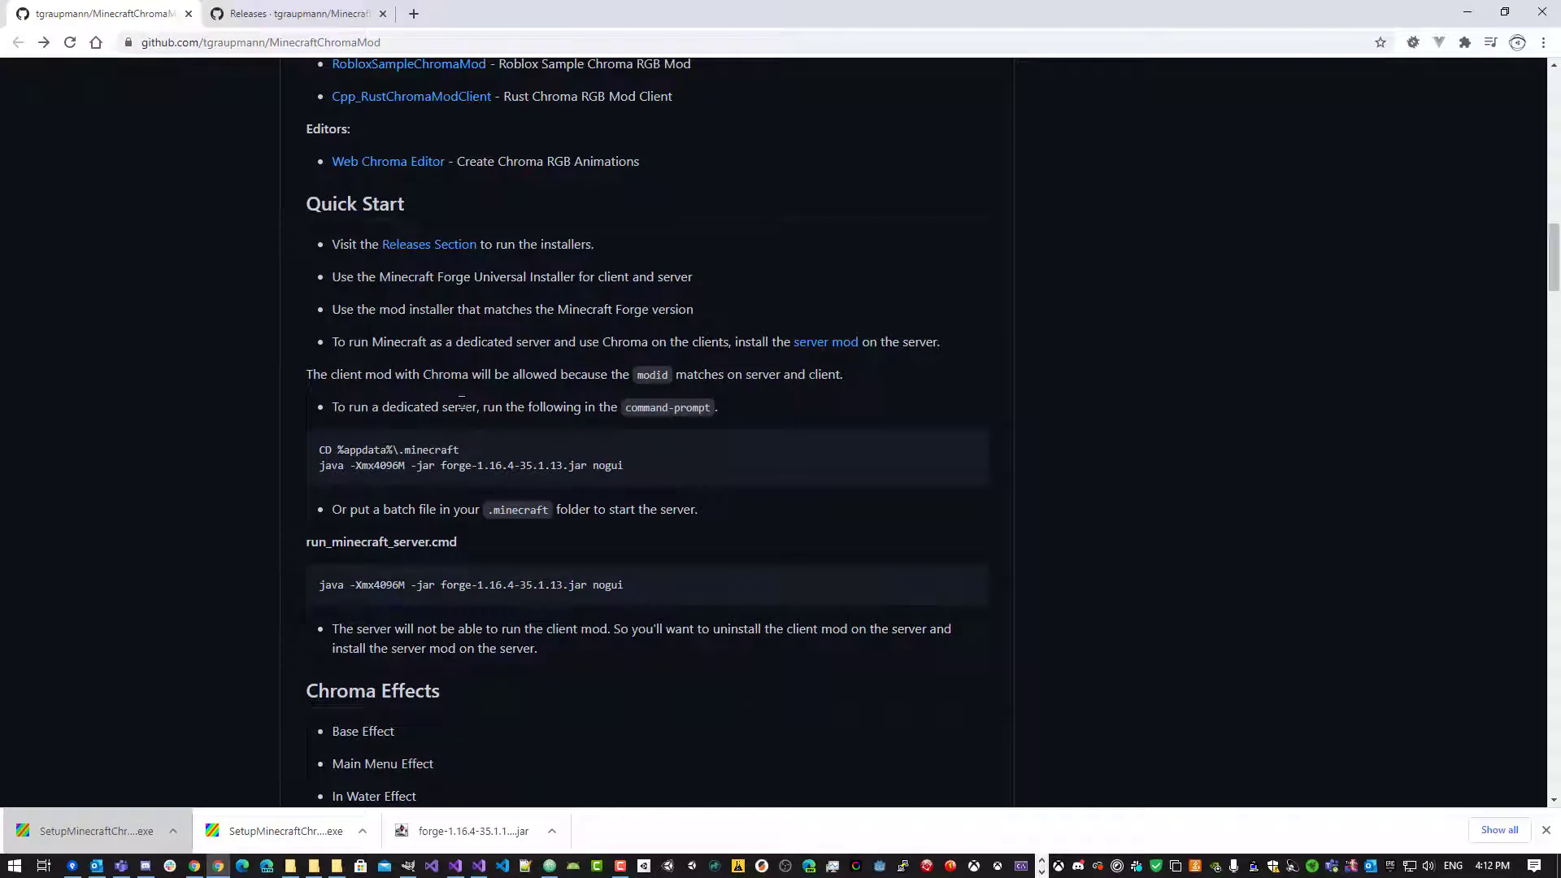
pyautogui.moveTo(468, 452); pyautogui.dragTo(317, 452)
pyautogui.press('super+c')
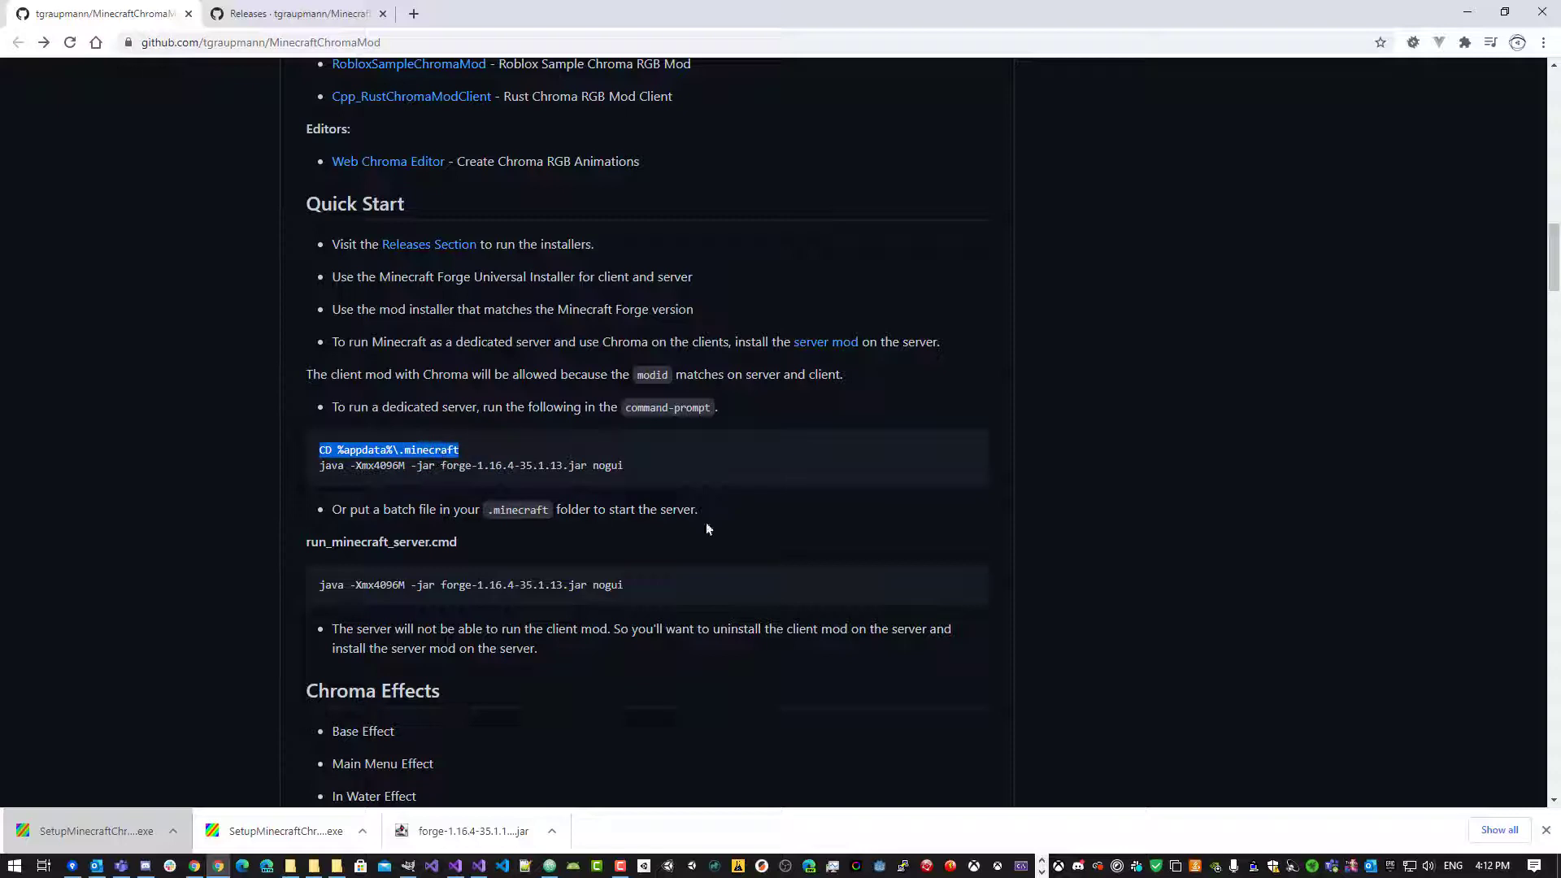
# Open Command Prompt via Win+R and run the copied CD %appdata%\.minecraft command.
pyautogui.press('super+r')
pyautogui.write('cmd')
pyautogui.press('Return')
pyautogui.rightClick(468, 416)
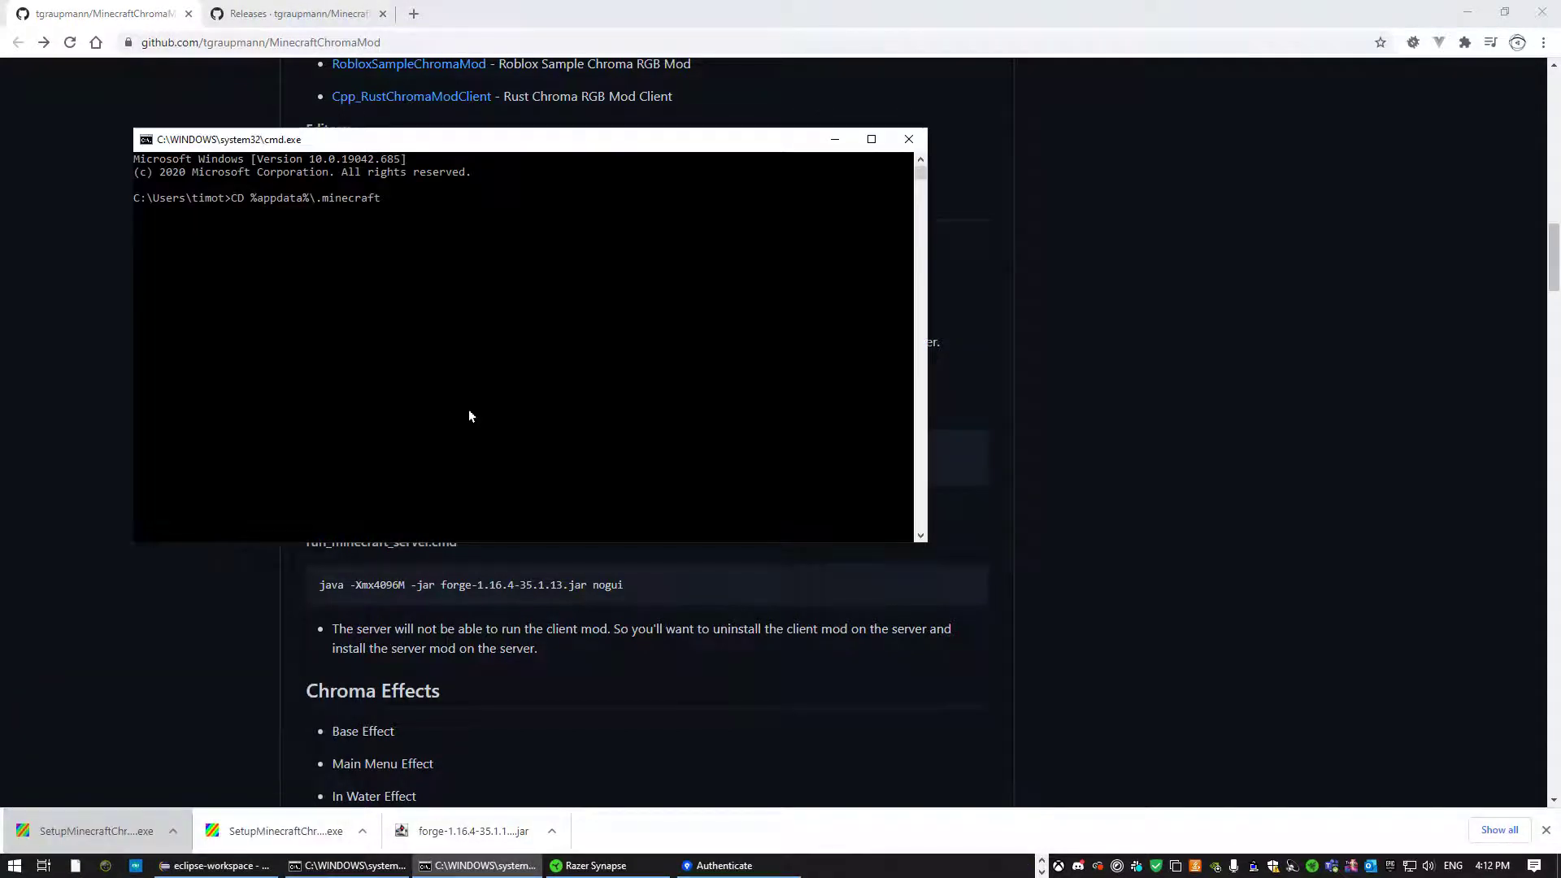
pyautogui.press('Return')
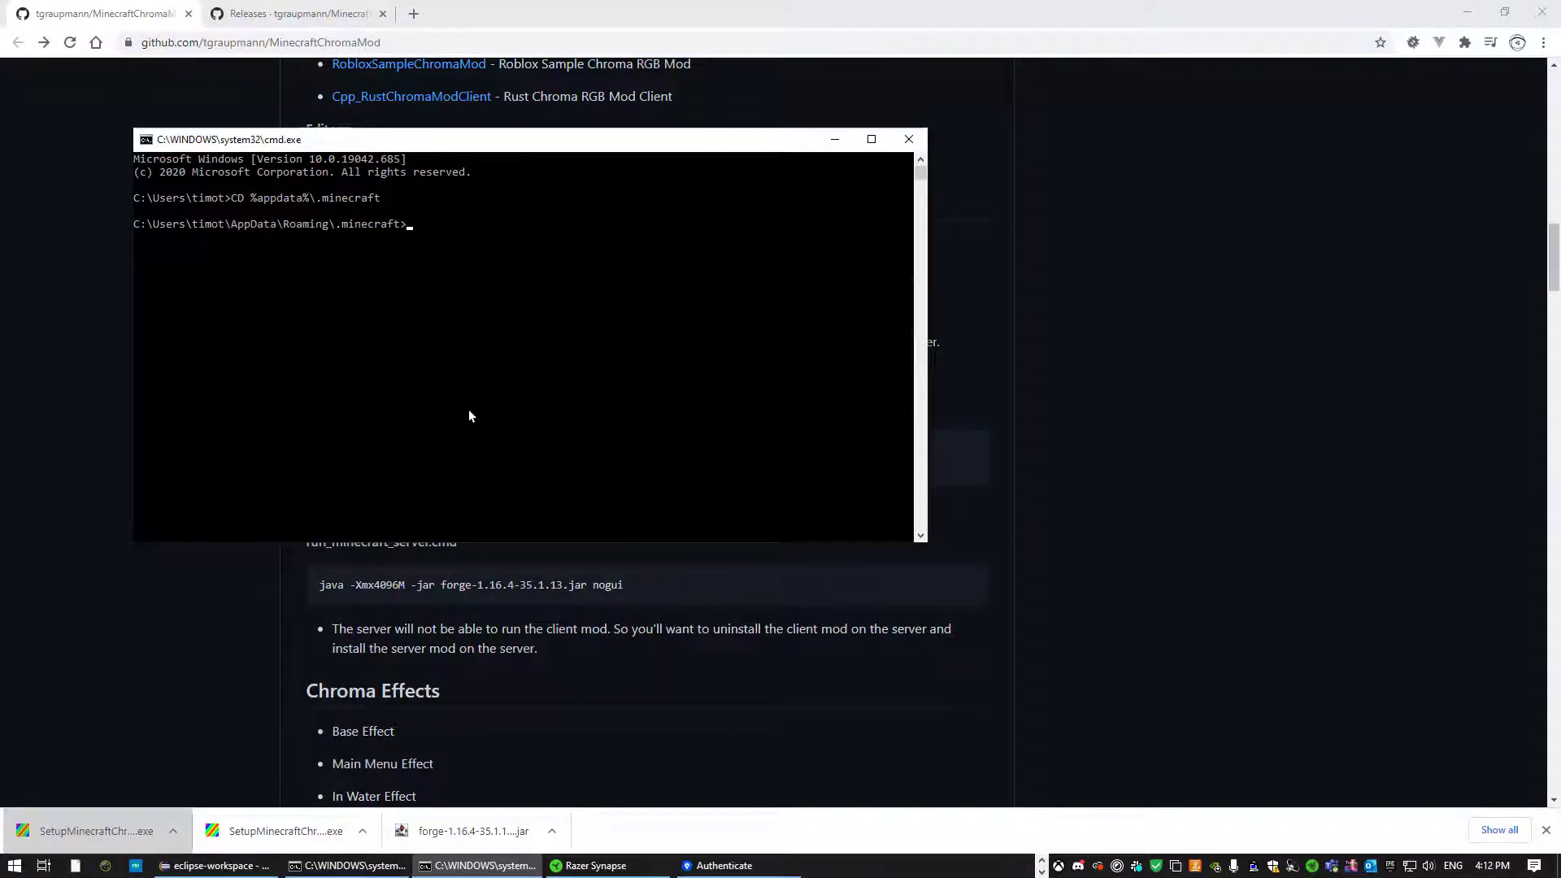
# Copy the java -jar forge server command from the README and run it to start the server.
pyautogui.click(300, 572)
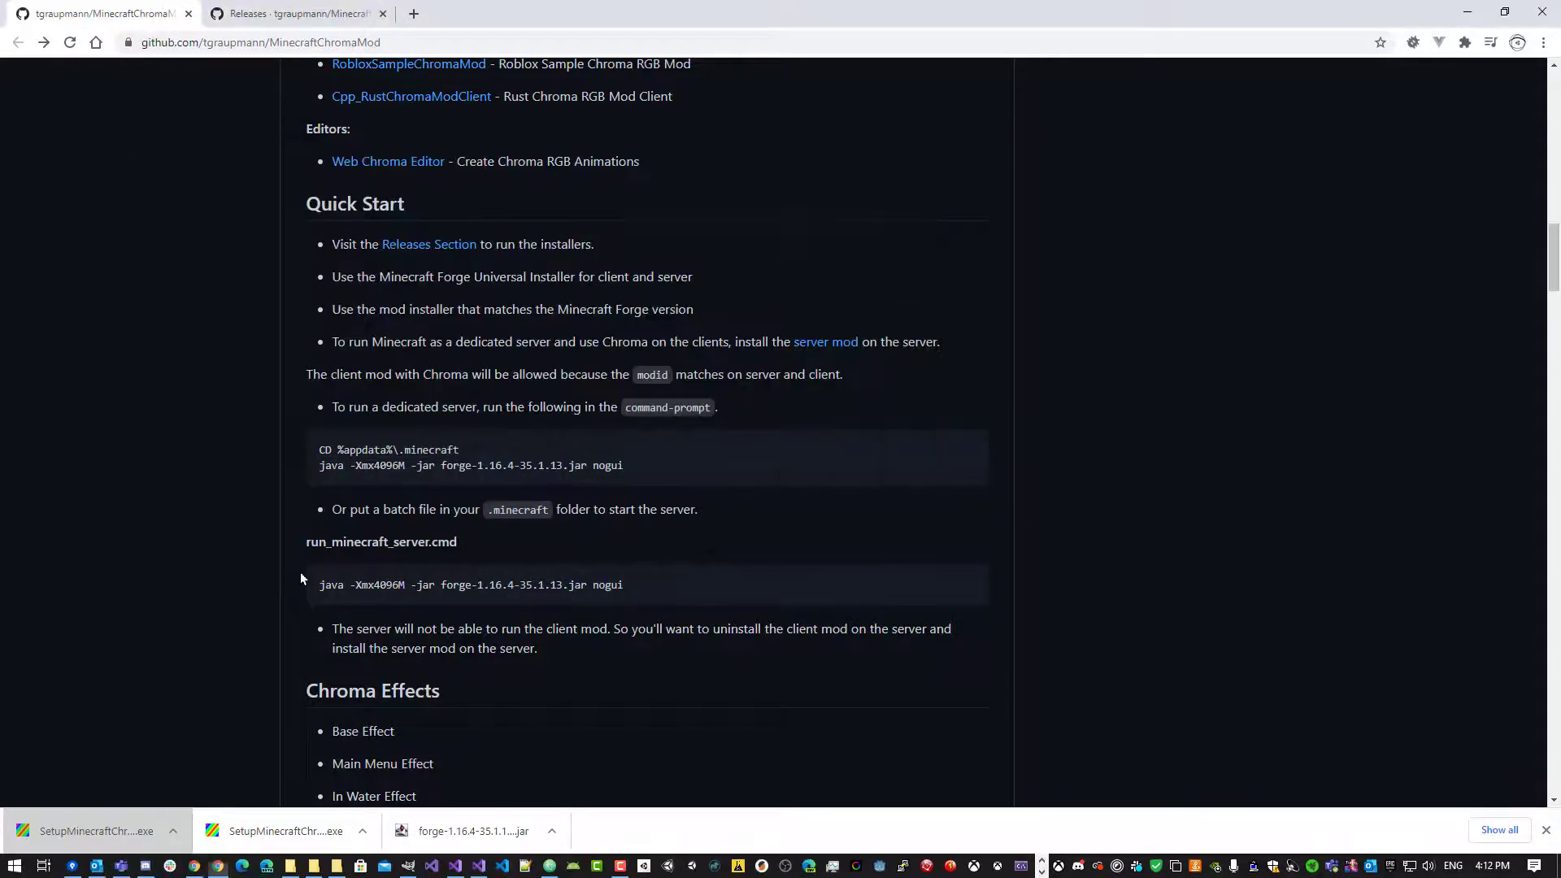
pyautogui.moveTo(653, 481); pyautogui.dragTo(529, 484)
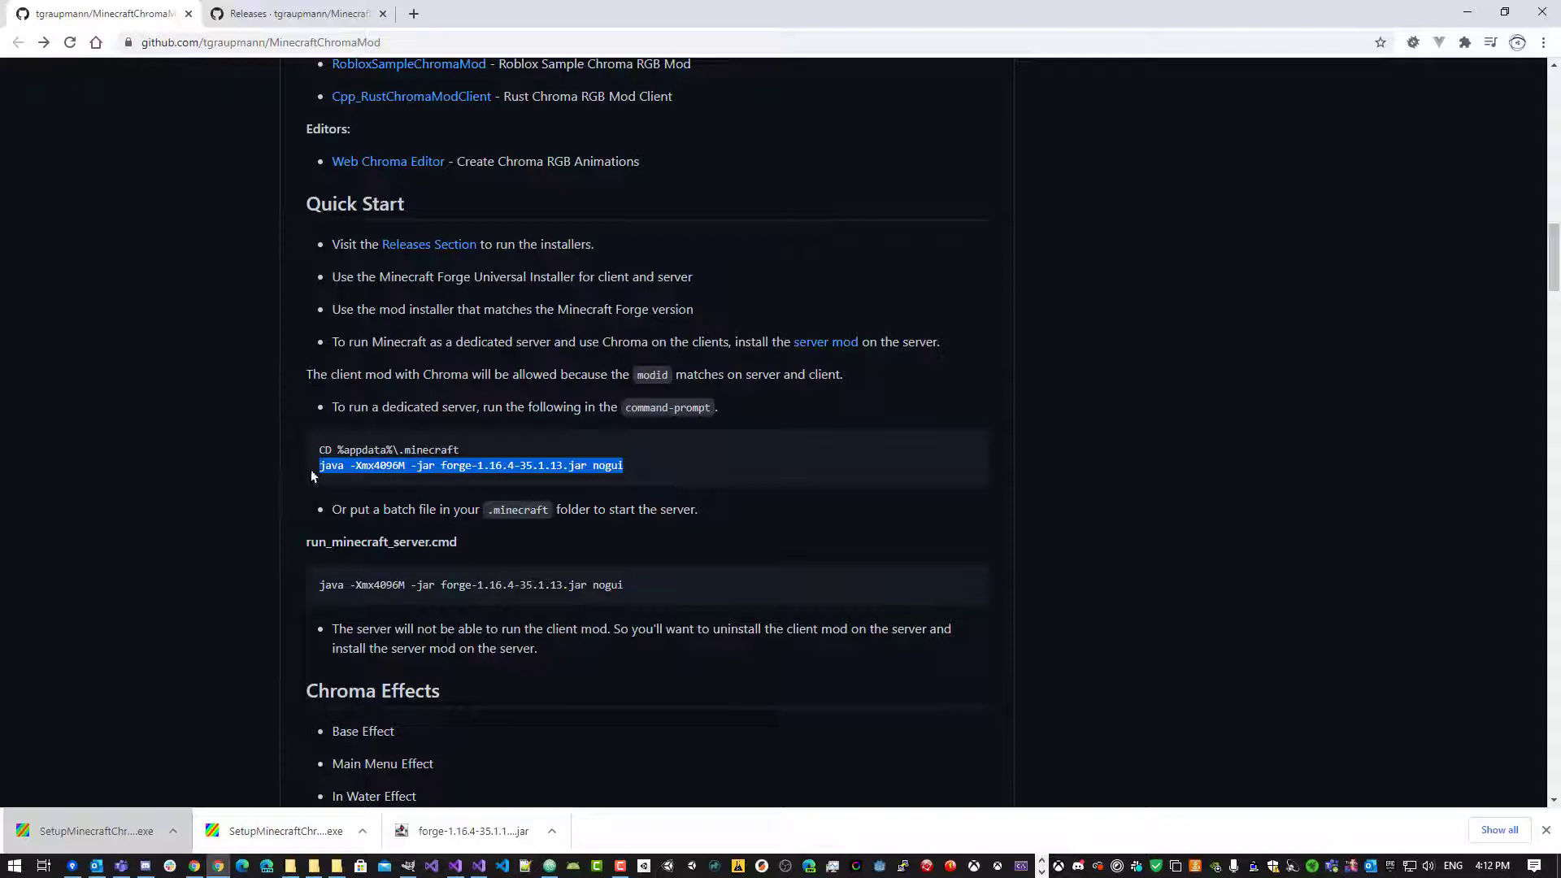
pyautogui.hotkey('alt', 'Tab')
pyautogui.write('java -Xmx4096M -jar forge-1.16.4-35.1.13.jar nogui')
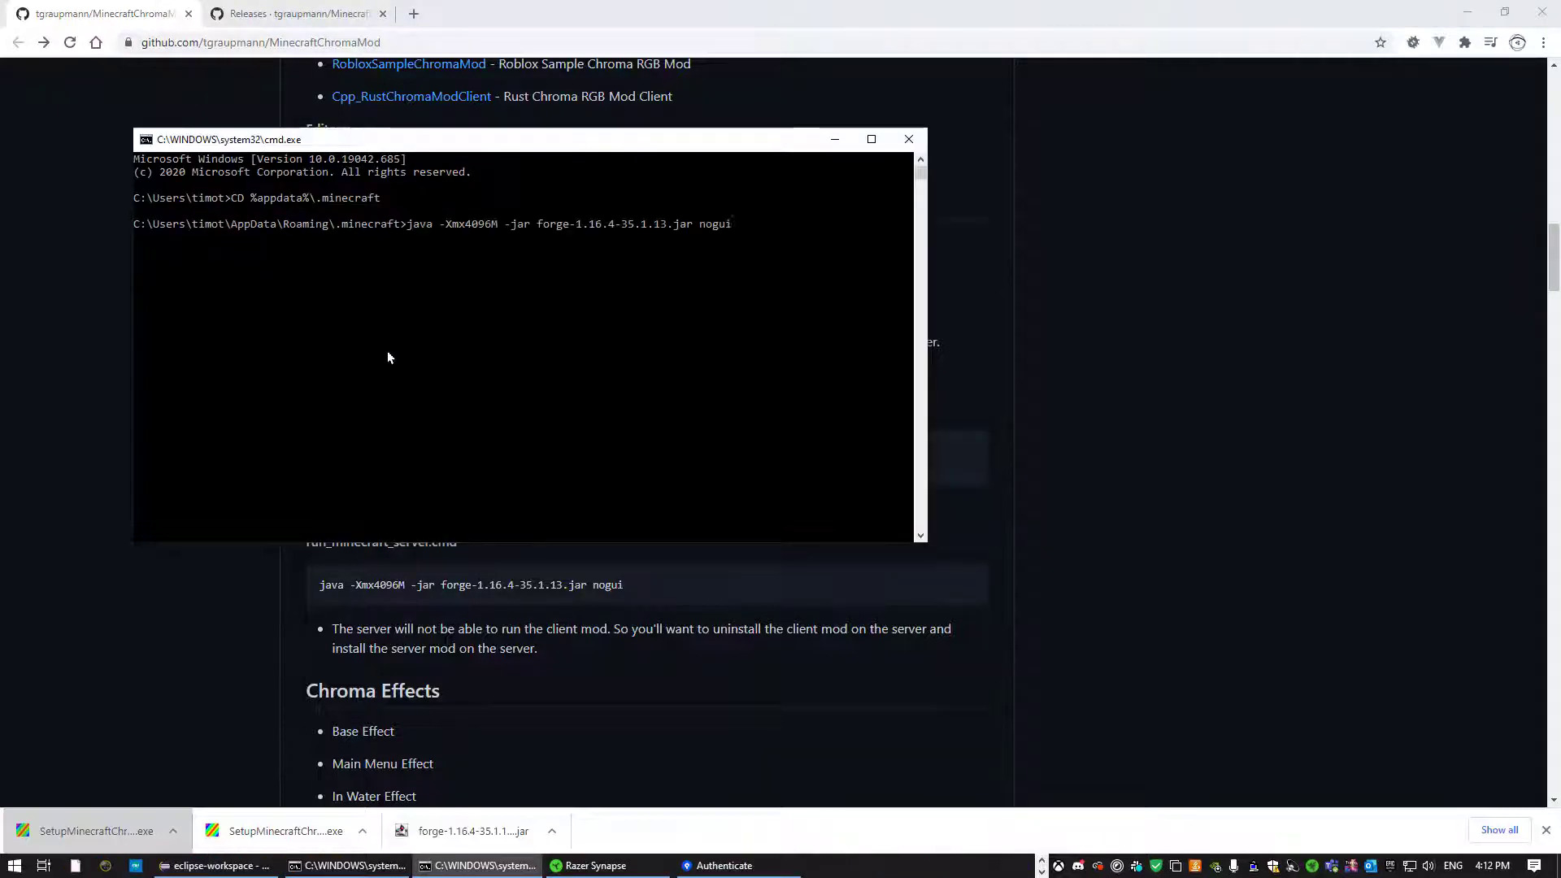
pyautogui.press('Return')
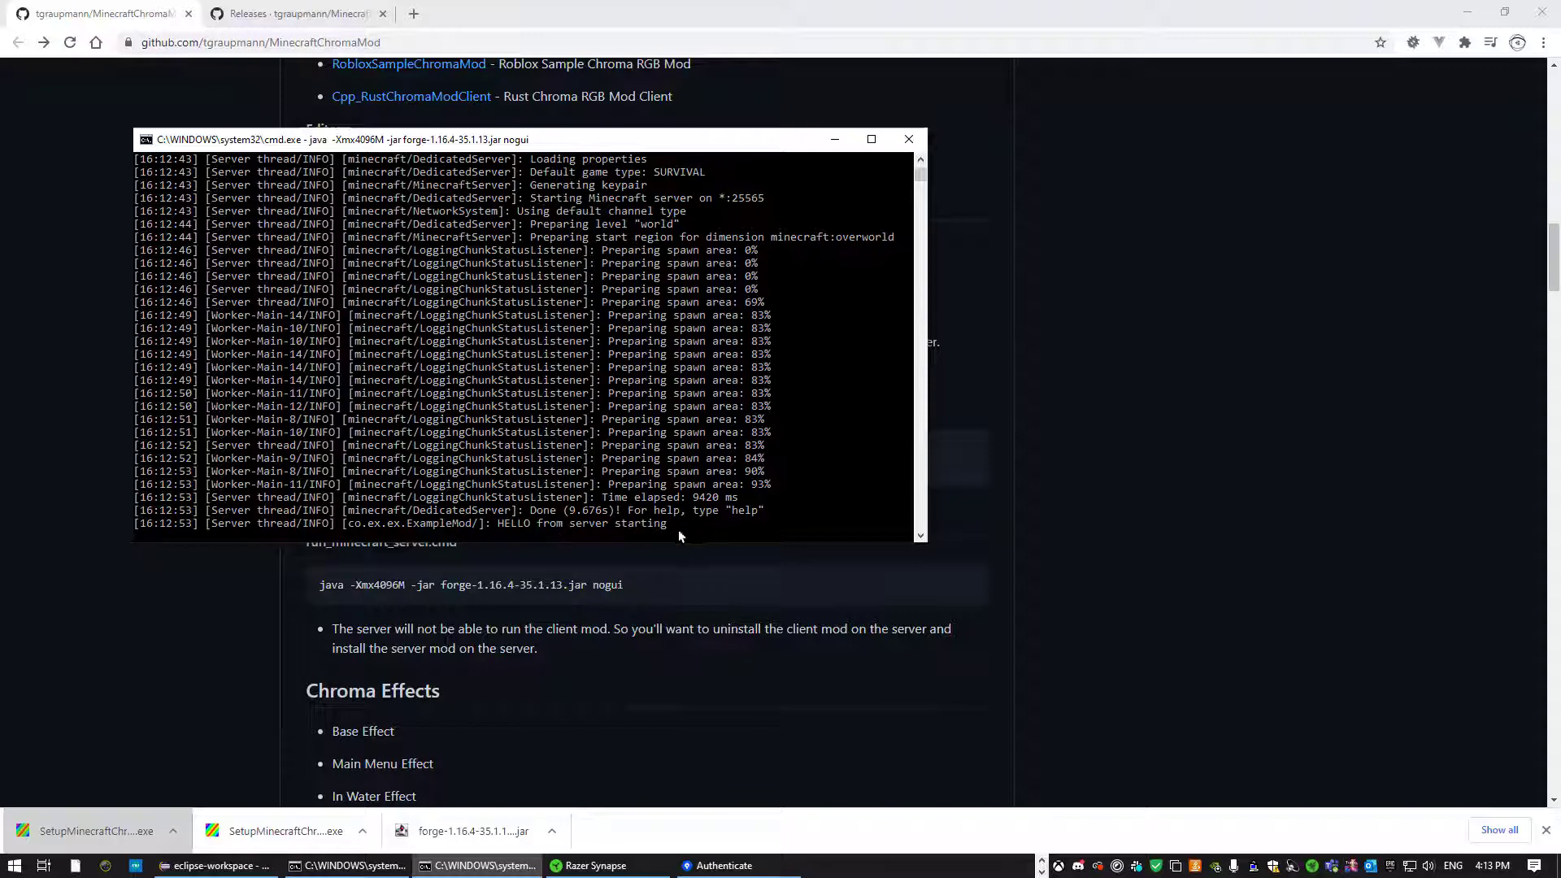
pyautogui.press('super')
# Find Minecraft Launcher via search and play the forge 1.16.4-forge-35.1.13 profile.
pyautogui.write('mine')
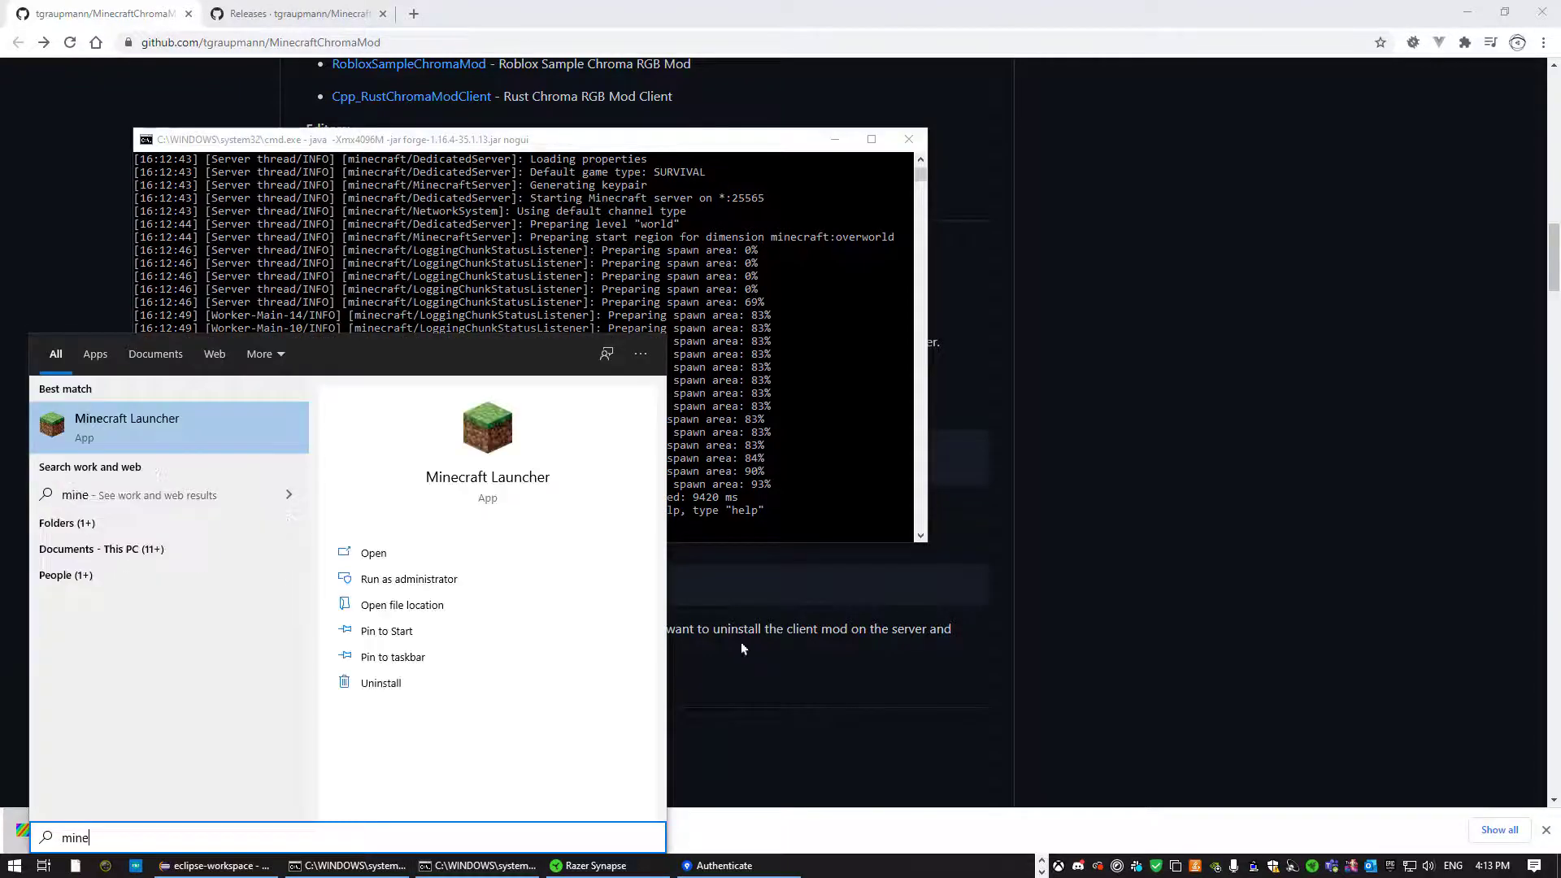
pyautogui.click(202, 417)
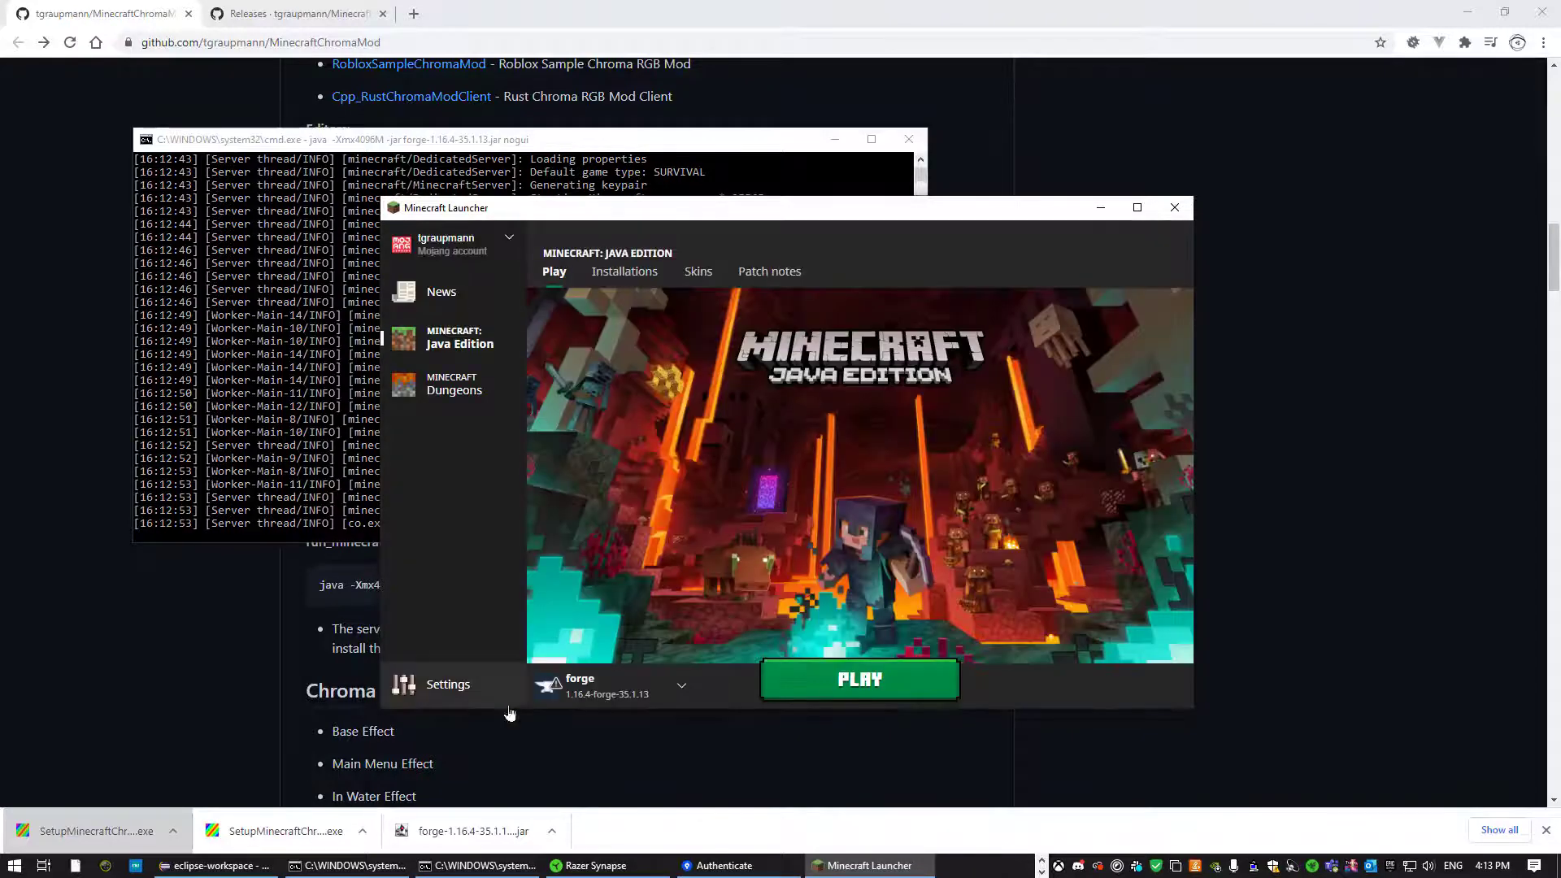
pyautogui.click(837, 680)
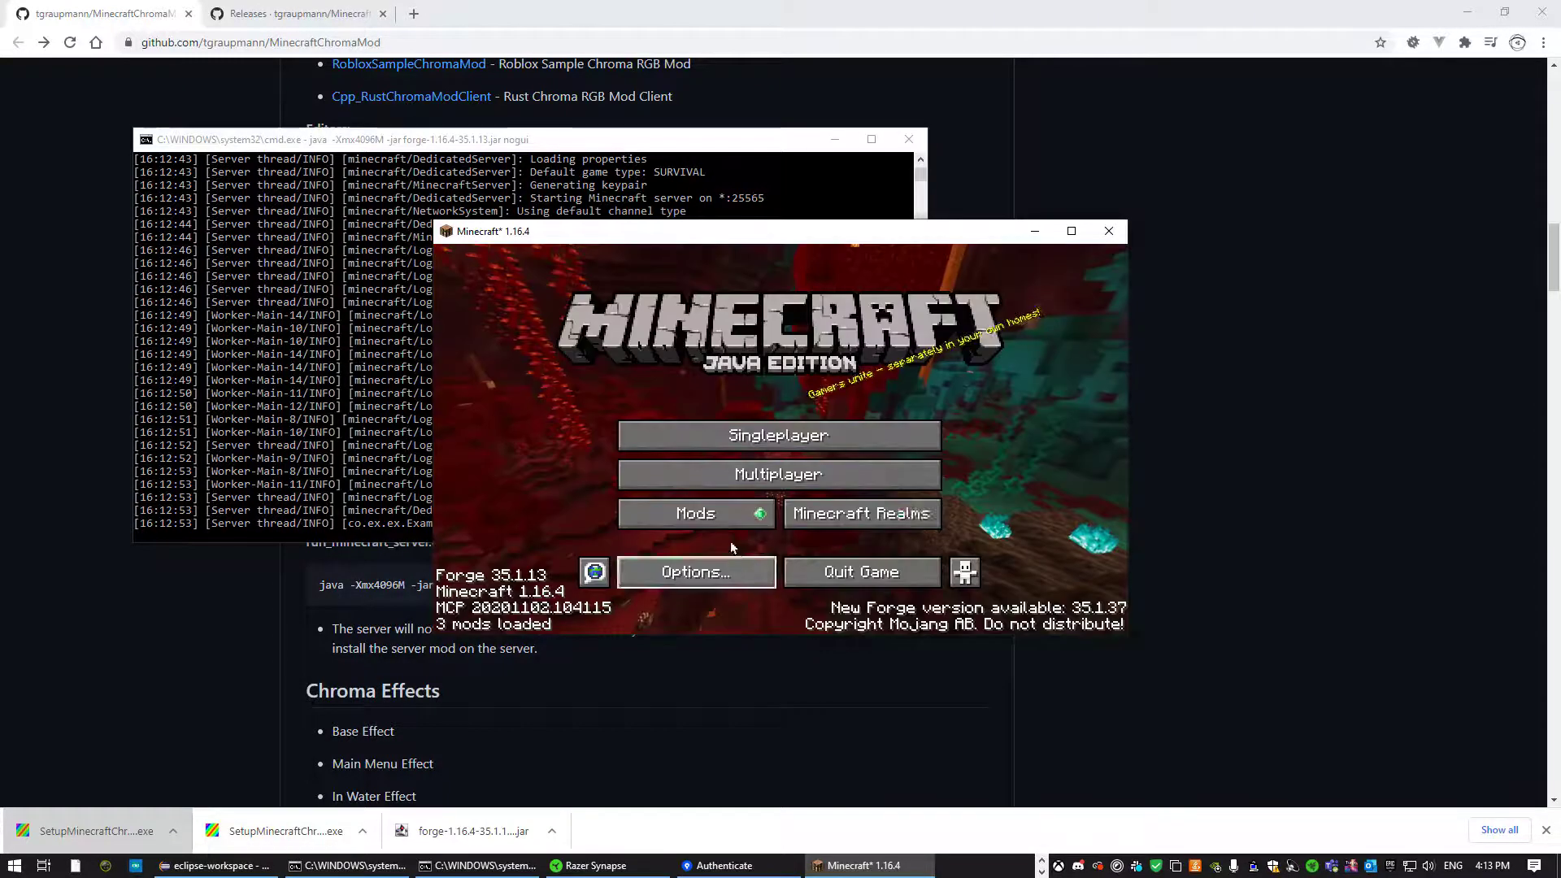
# Check Example Mod 1.0's details in the mods list, then return to the title screen.
pyautogui.click(702, 518)
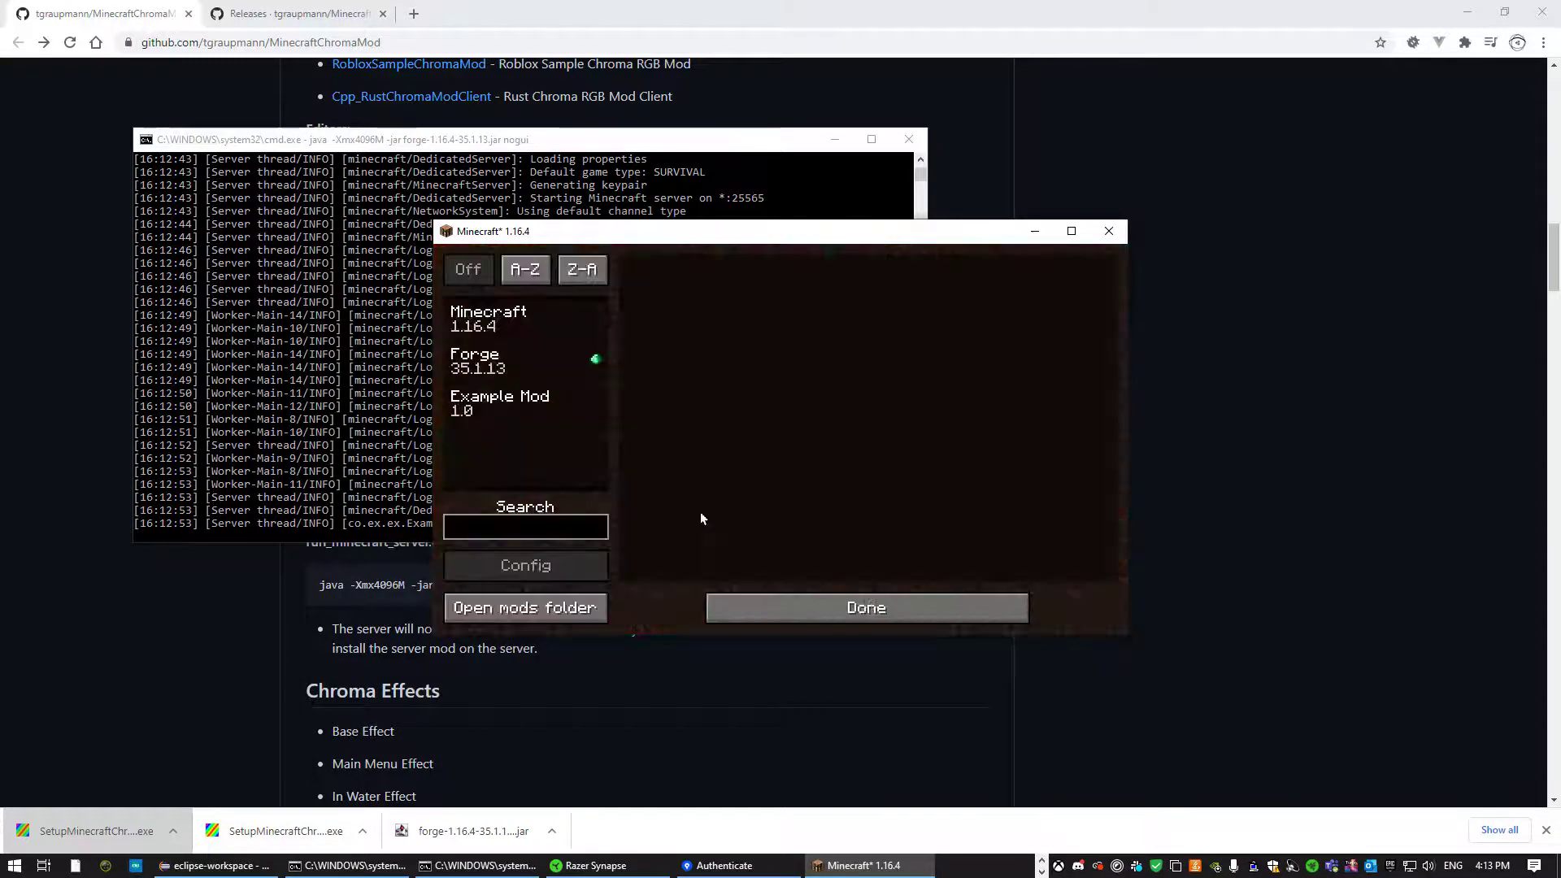
pyautogui.click(493, 405)
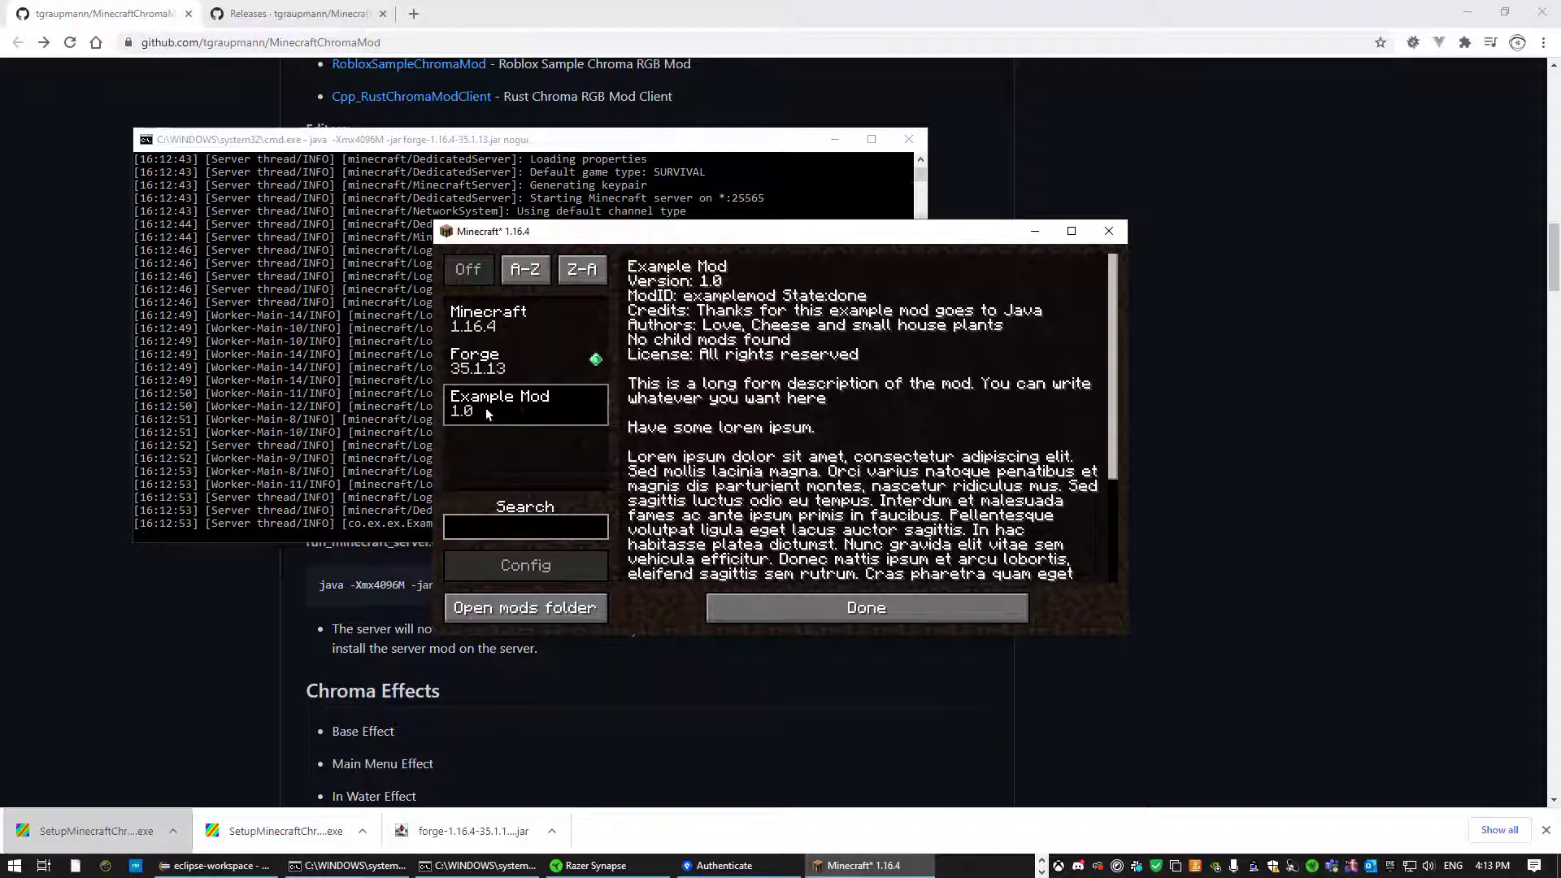
pyautogui.click(803, 613)
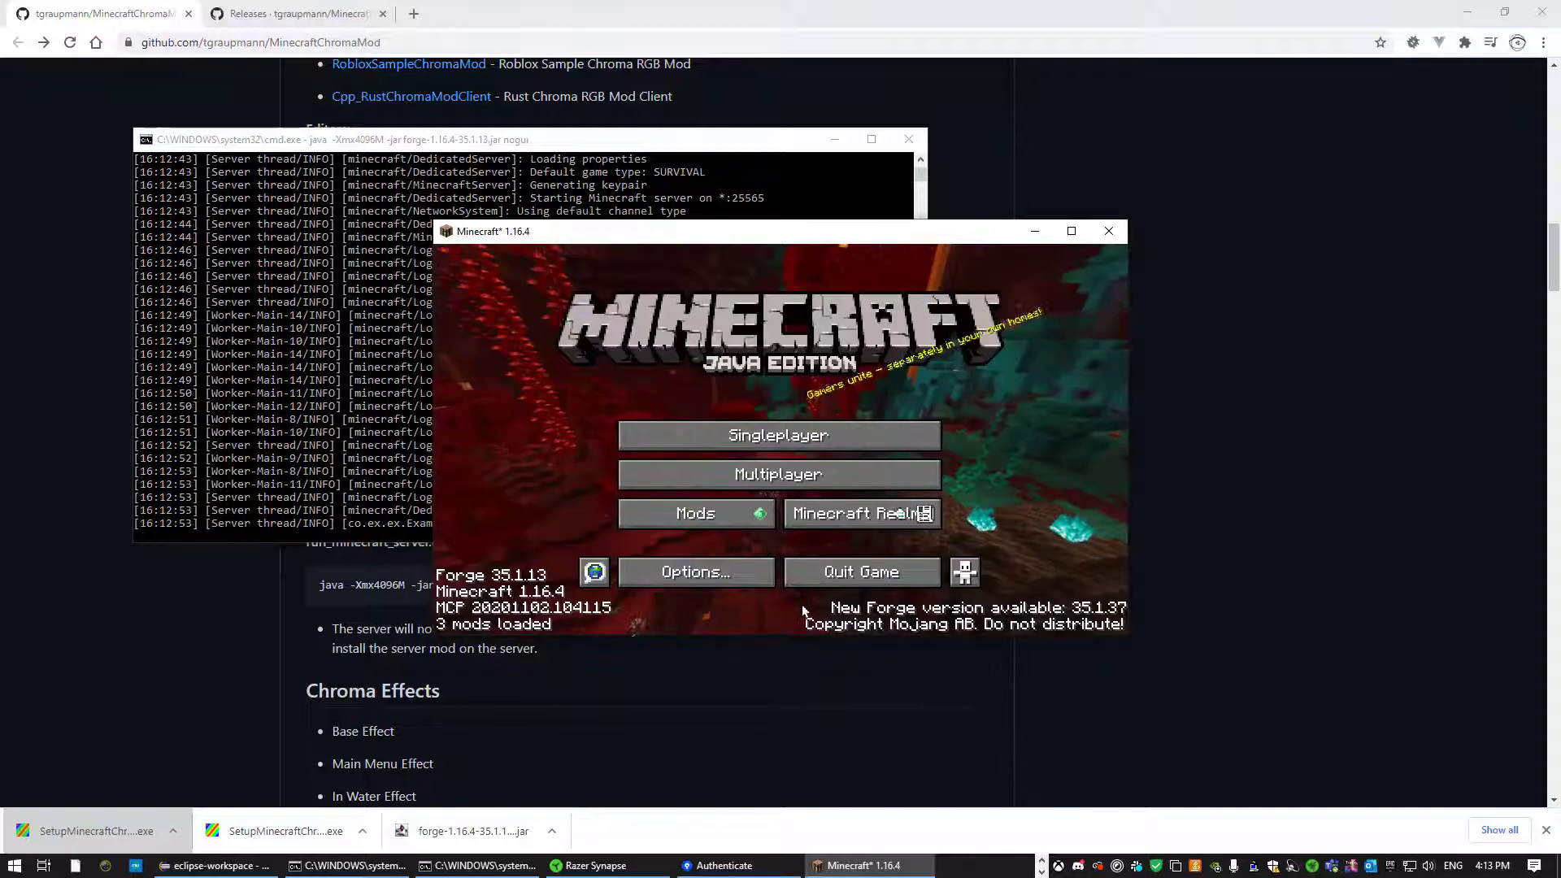
# Accept the online-play caution and direct-connect to the Forge server at 127.0.0.1:25565.
pyautogui.click(785, 476)
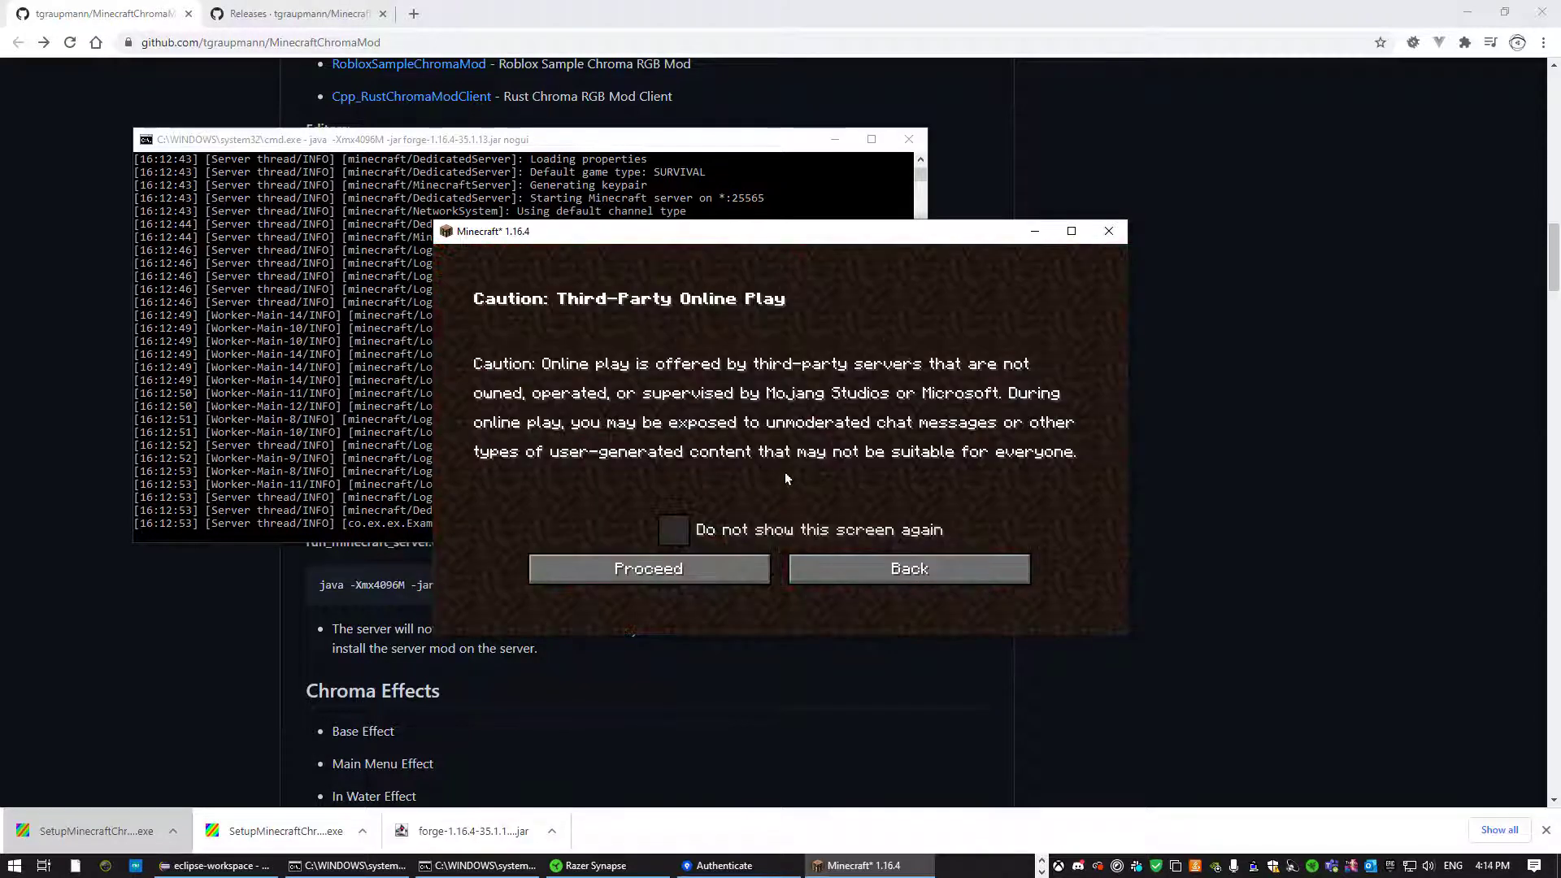
pyautogui.click(682, 569)
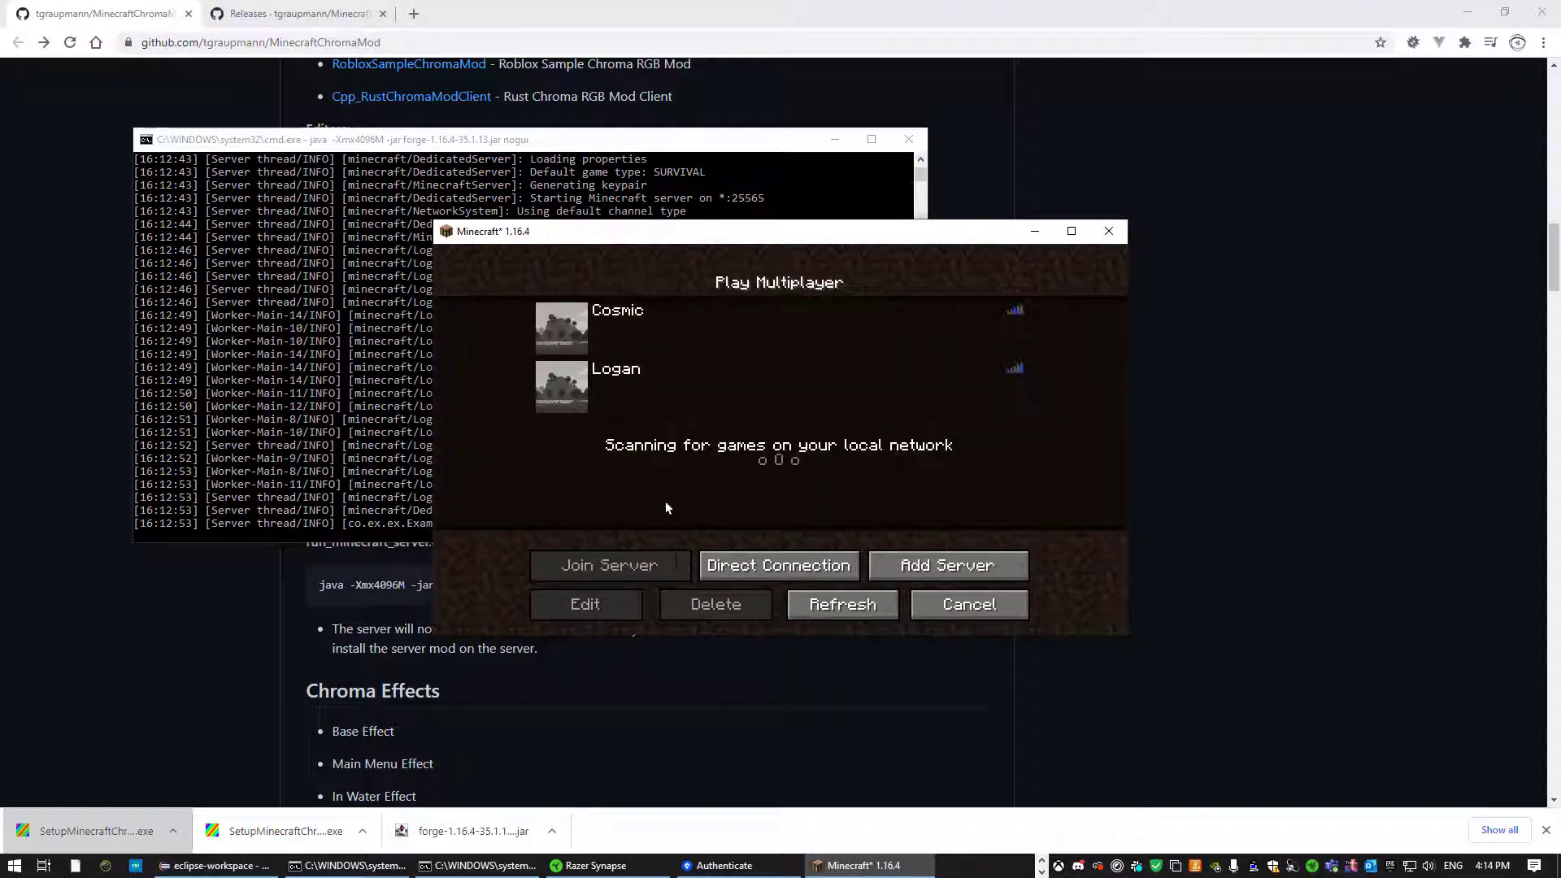
pyautogui.click(760, 558)
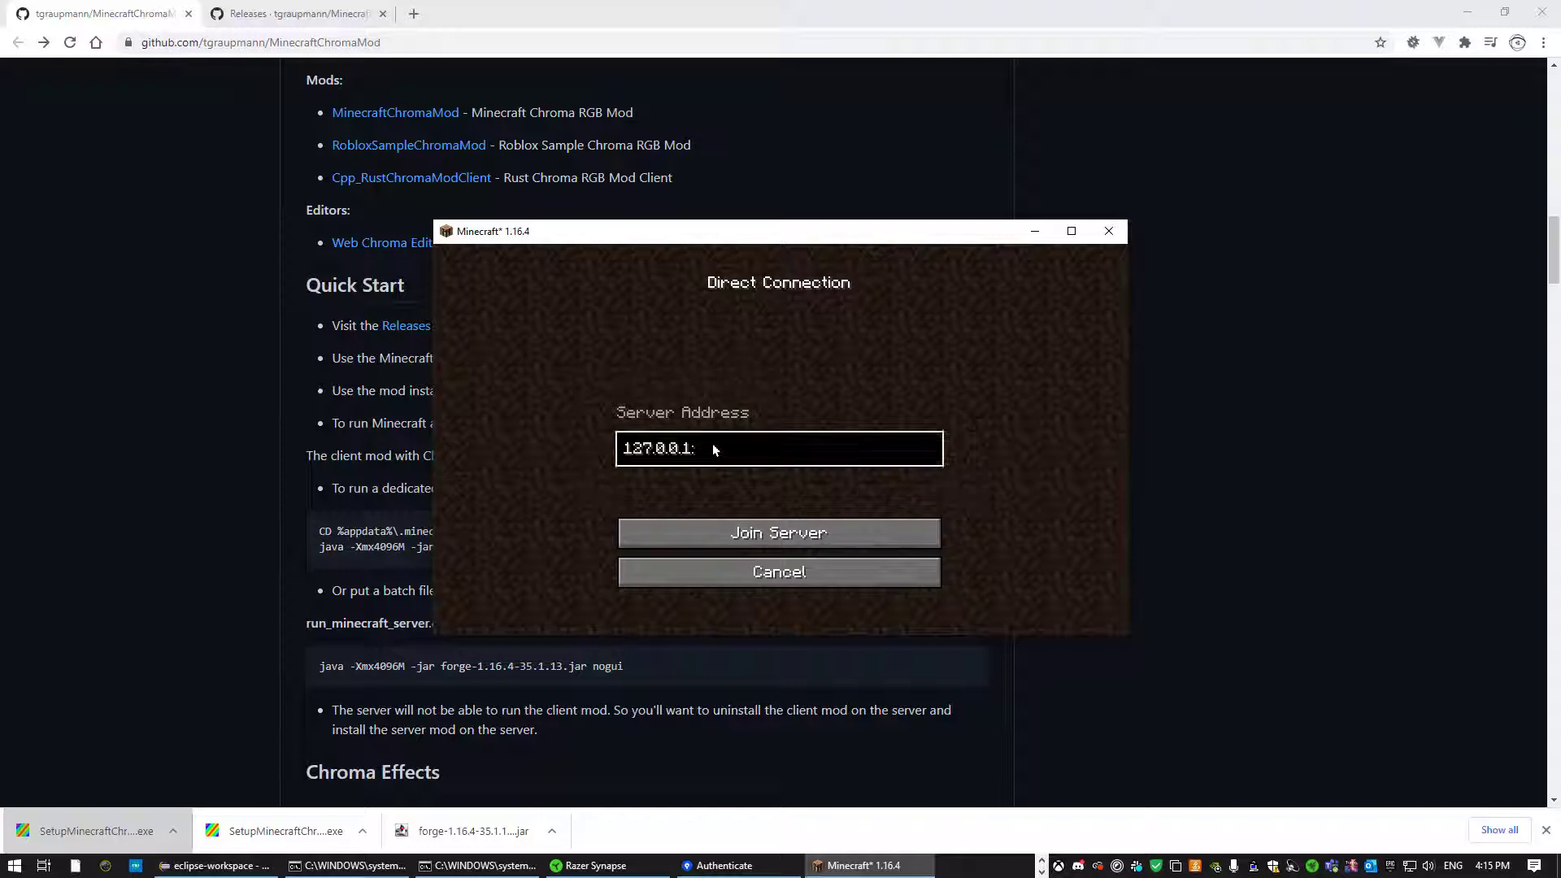
pyautogui.write('25565')
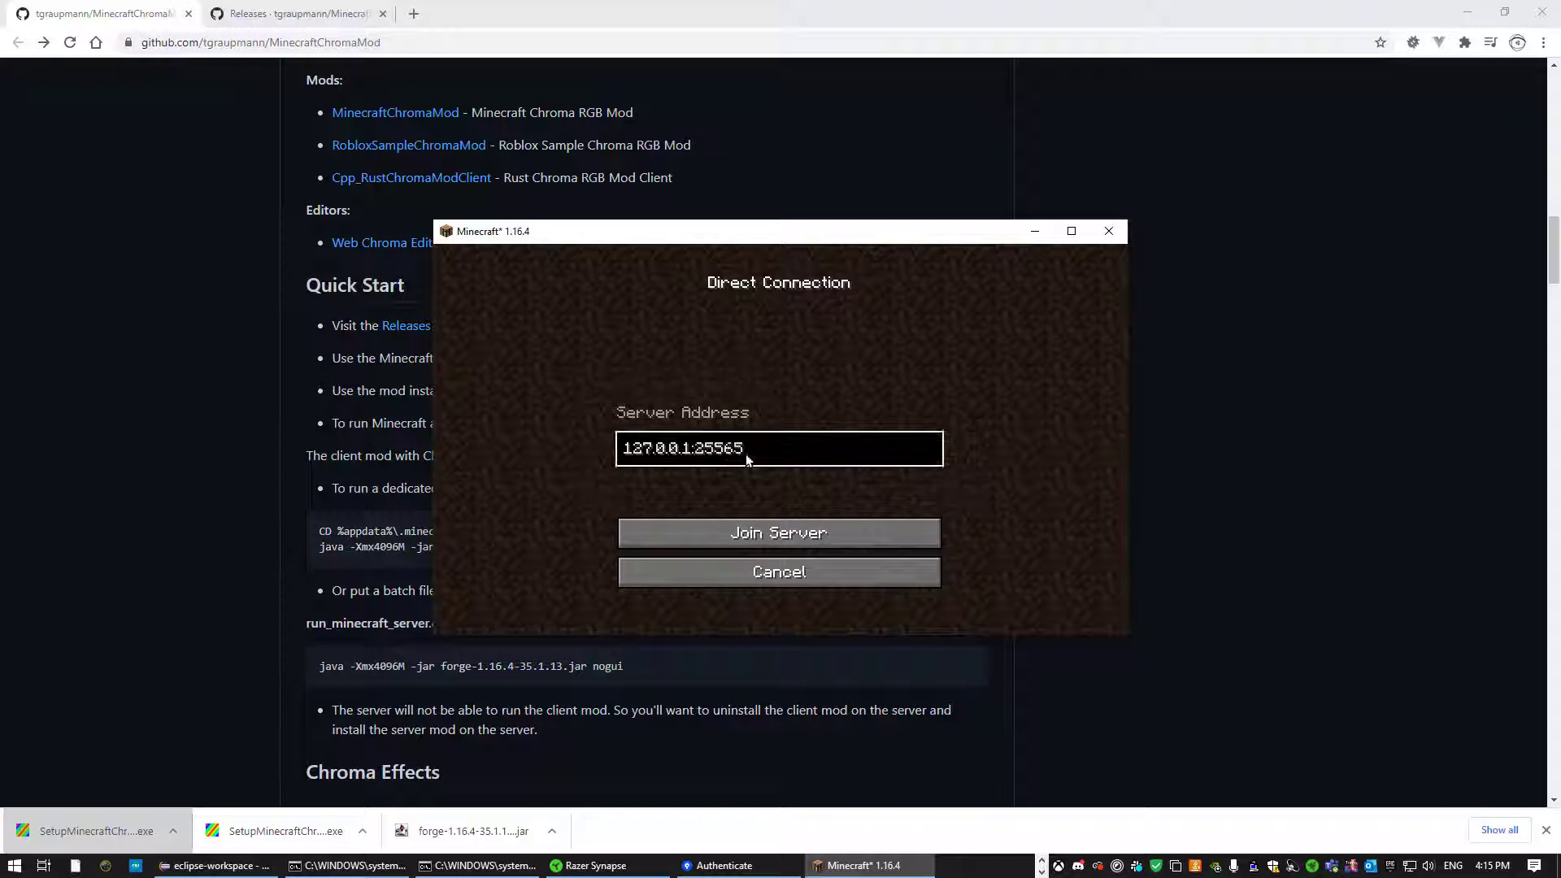
pyautogui.click(743, 530)
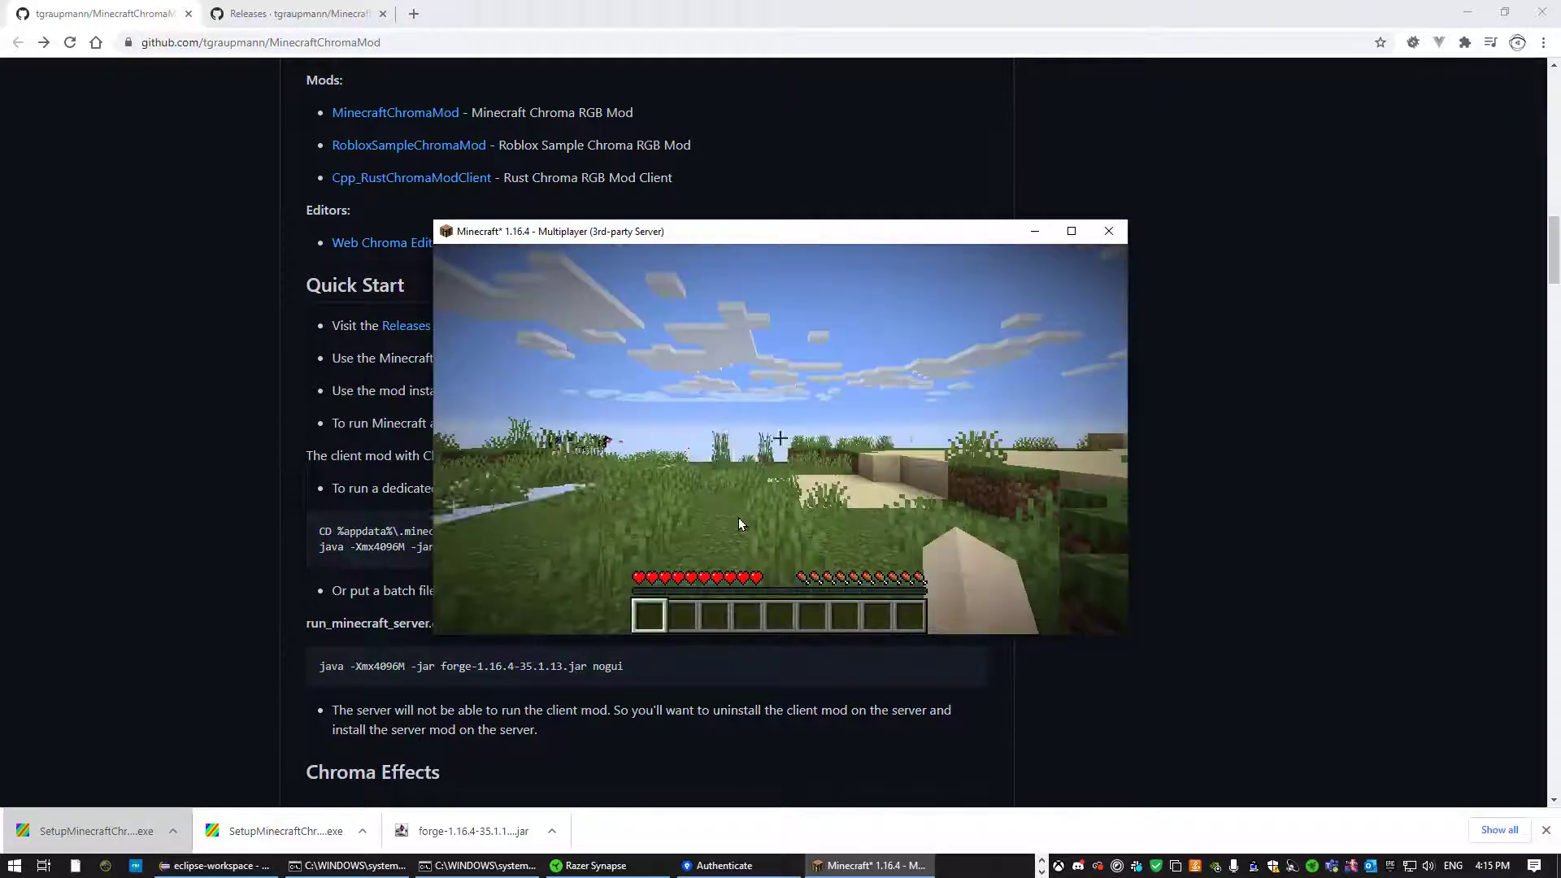
# Walk past the tree, across the sandy area and toward the open grassy field.
pyautogui.press('w')
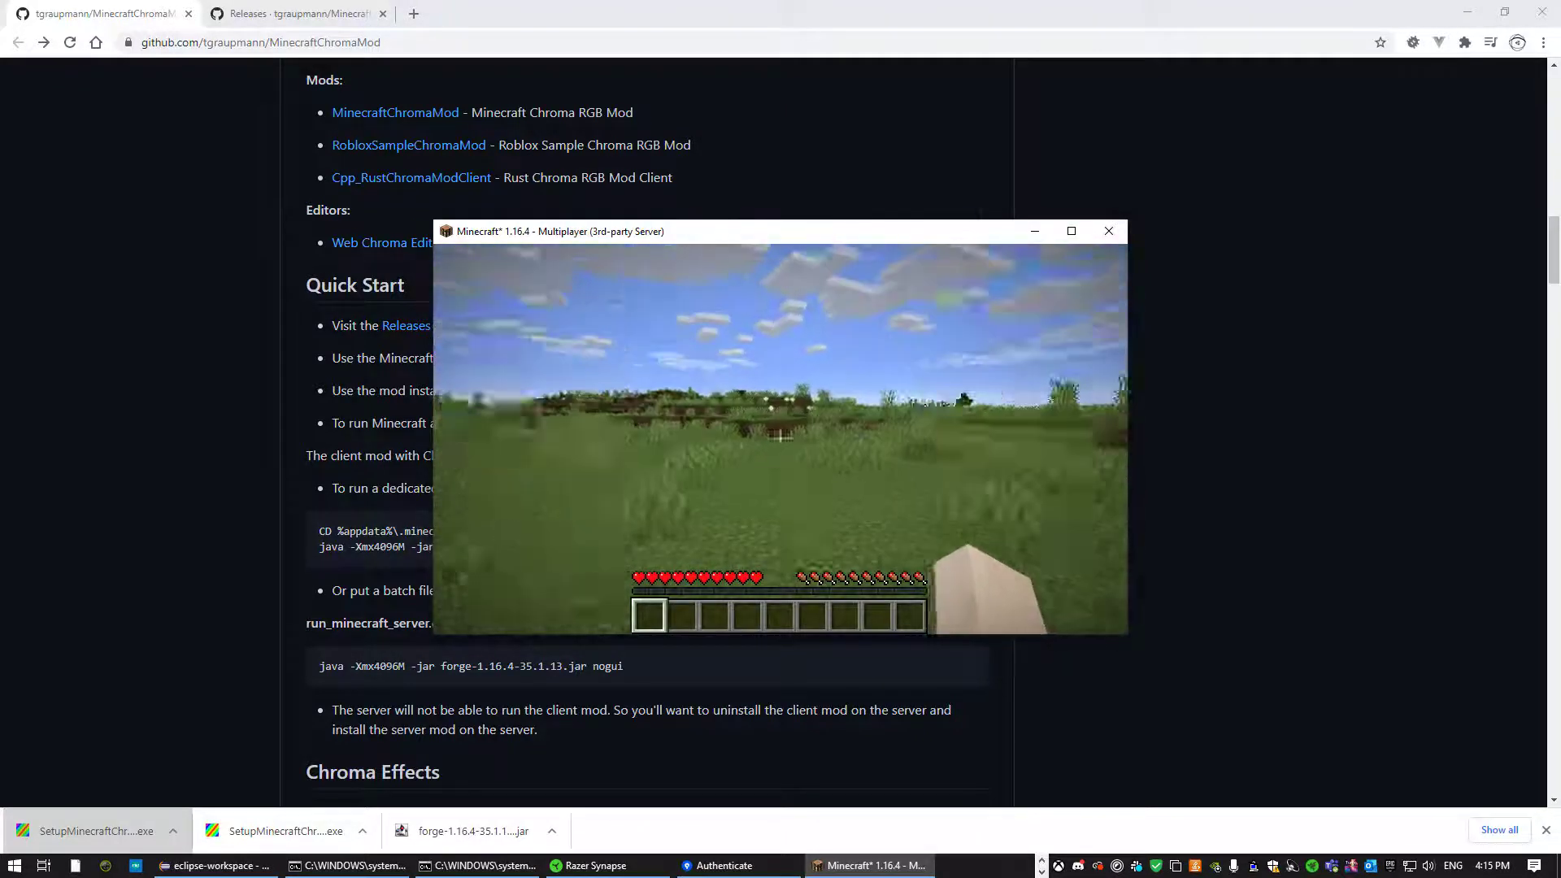
pyautogui.press('w')
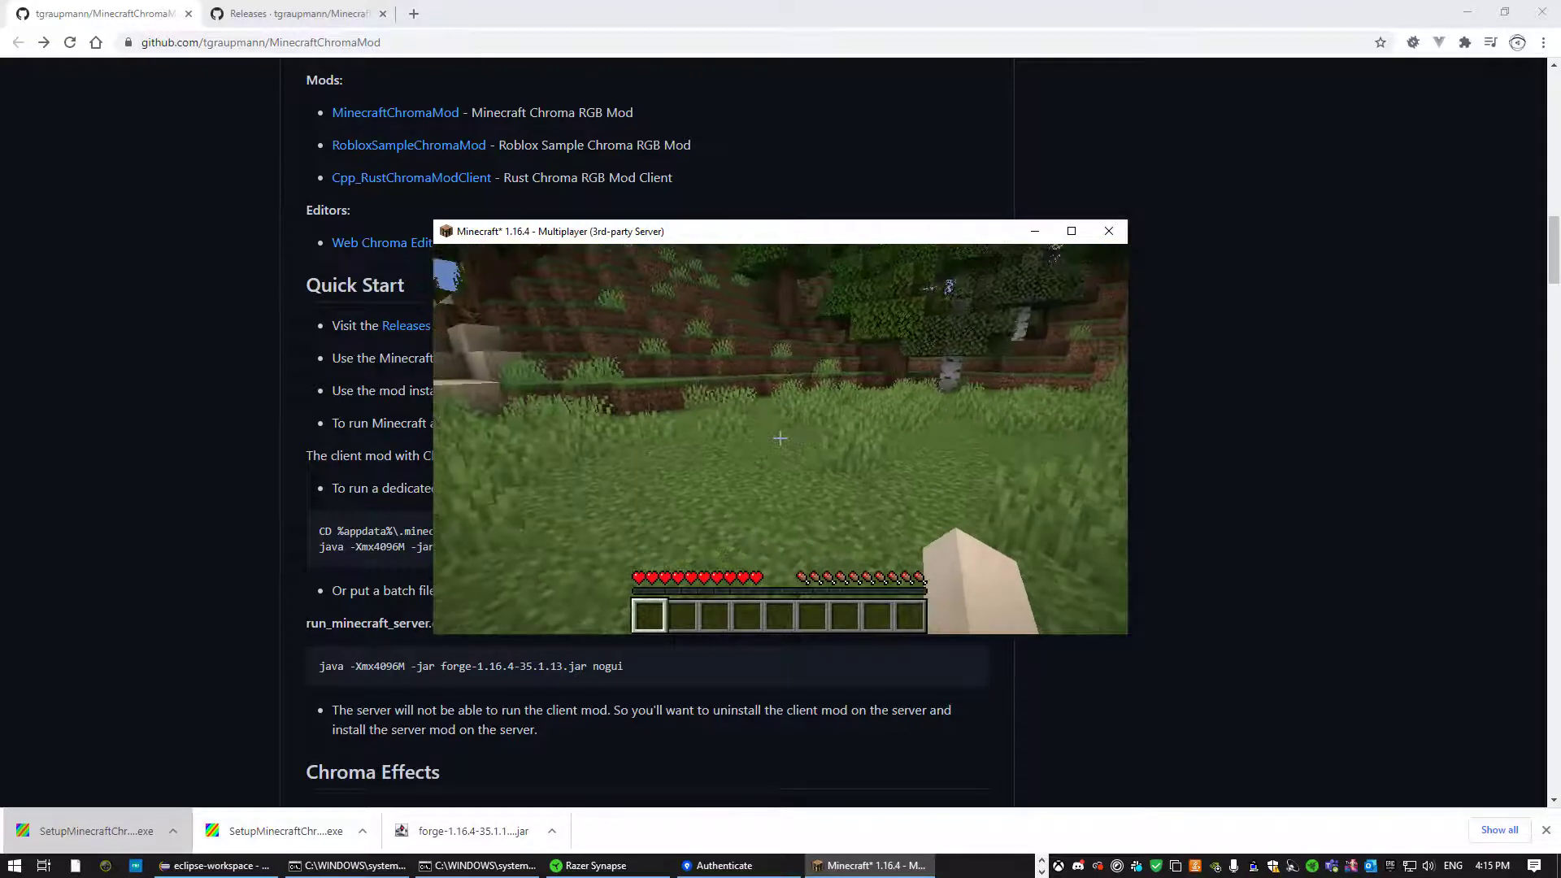
pyautogui.press('w')
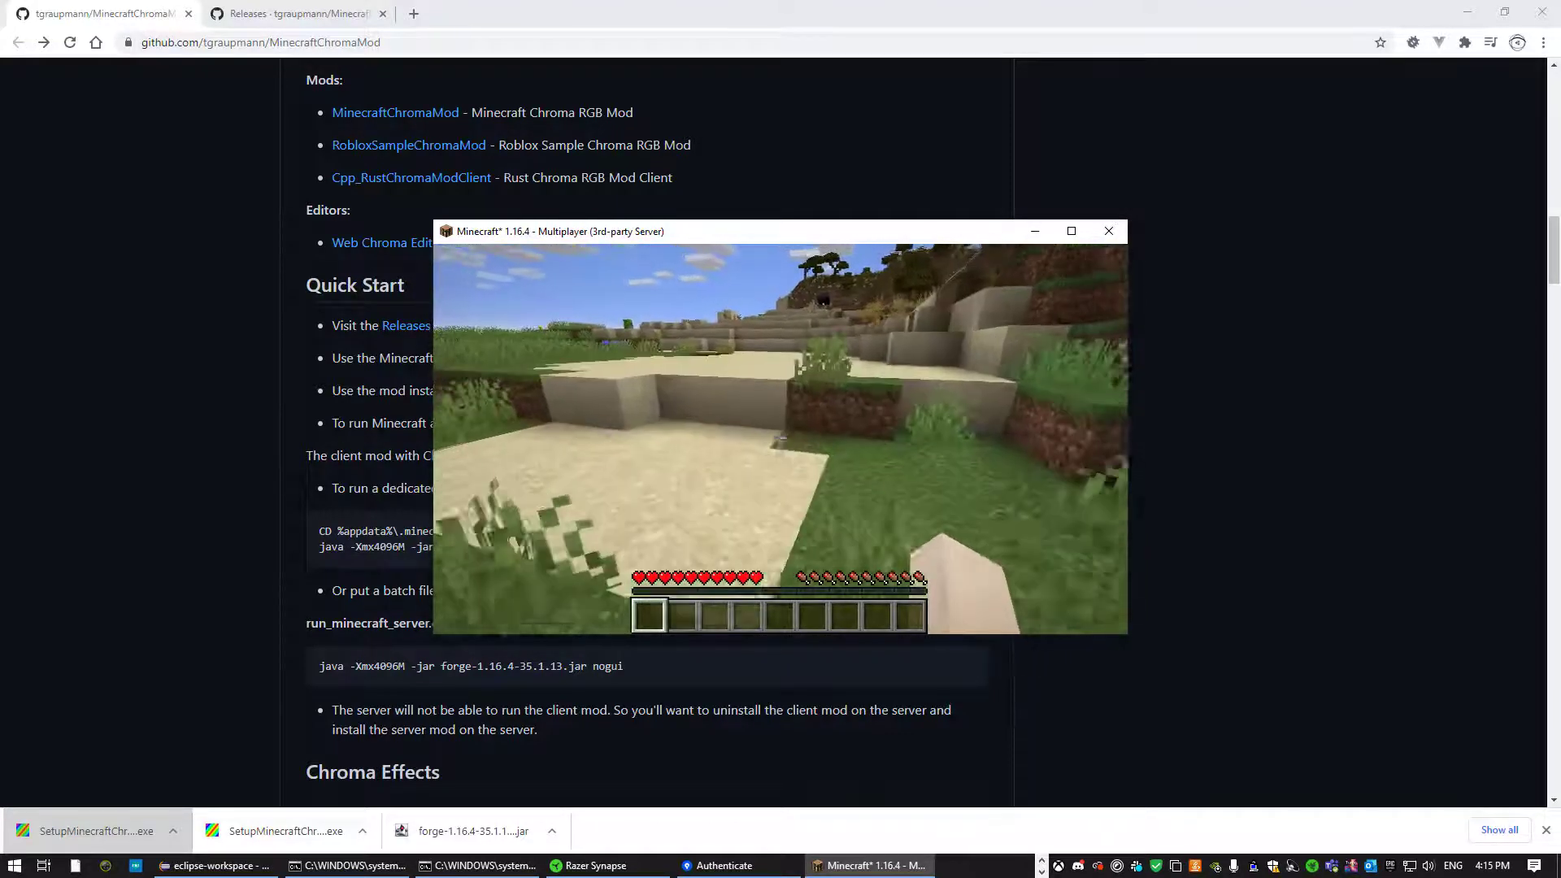
pyautogui.press('w')
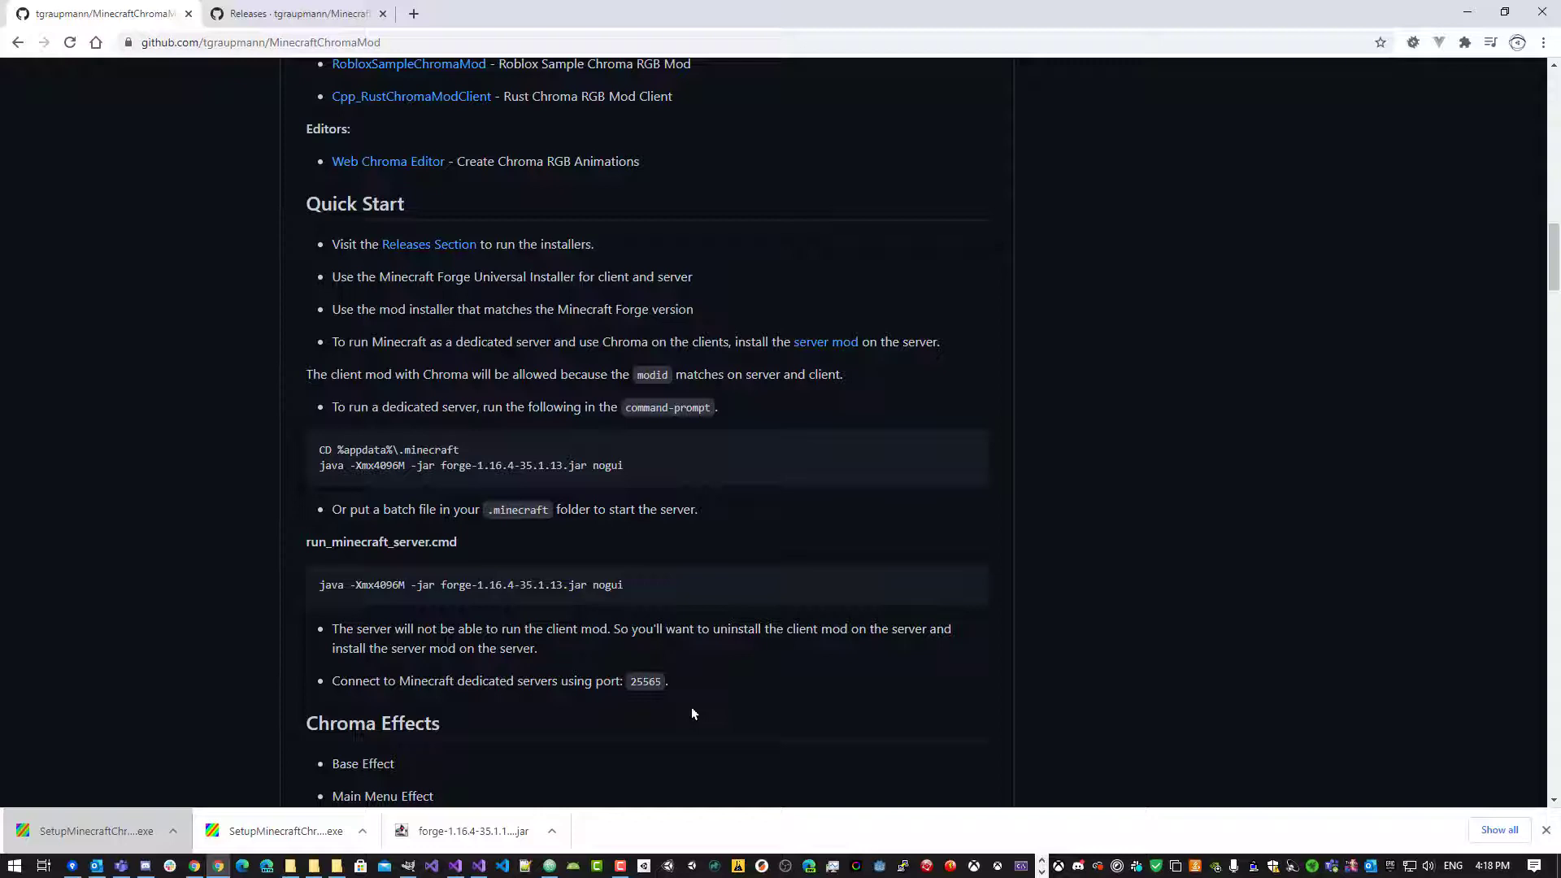
pyautogui.doubleClick(647, 681)
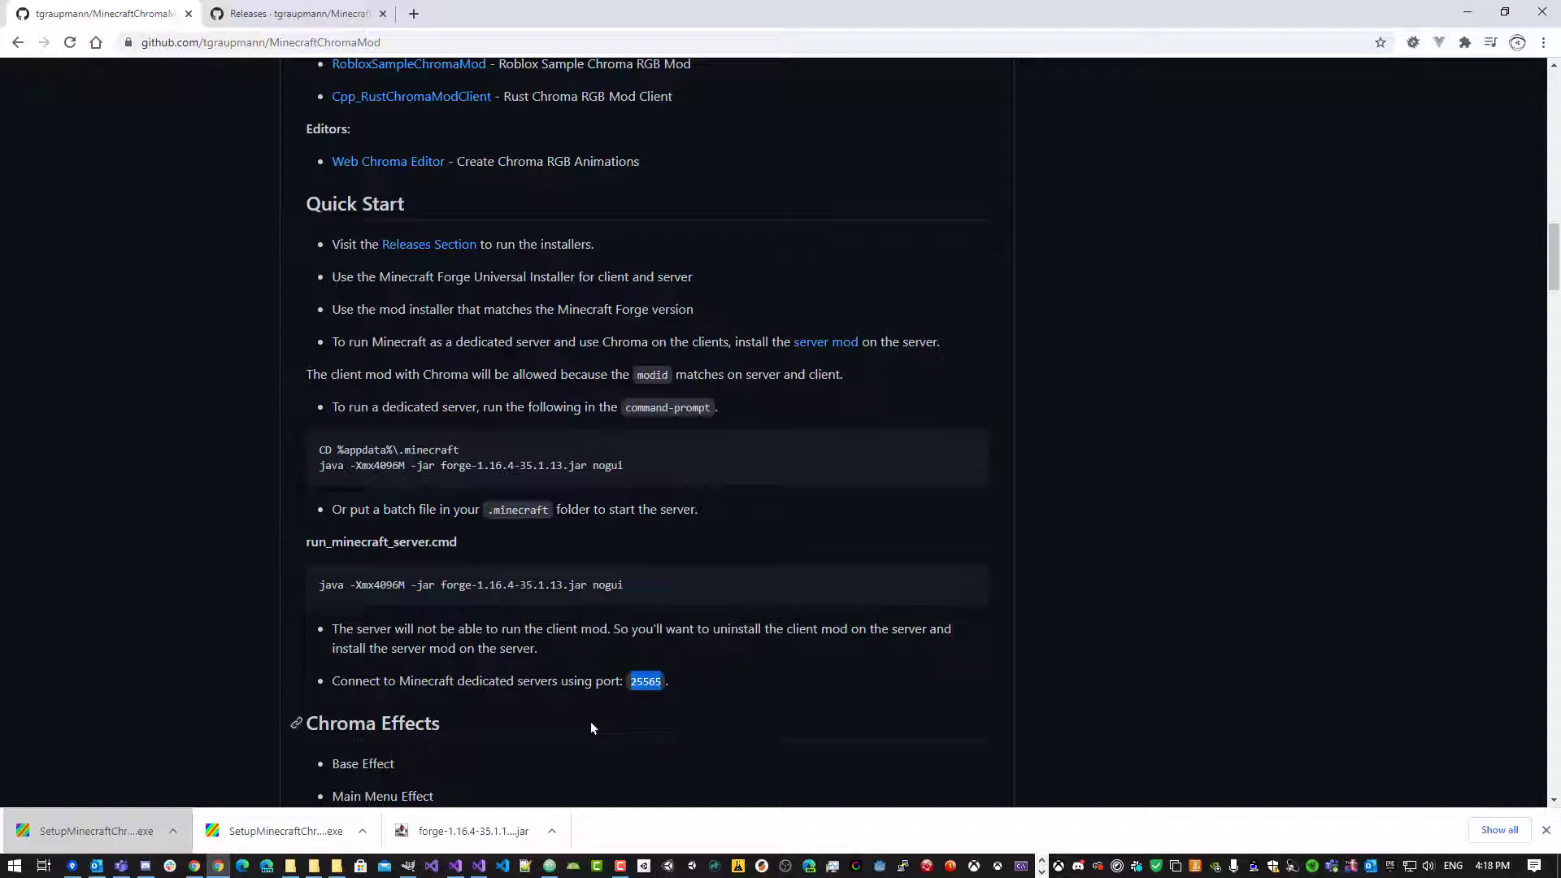